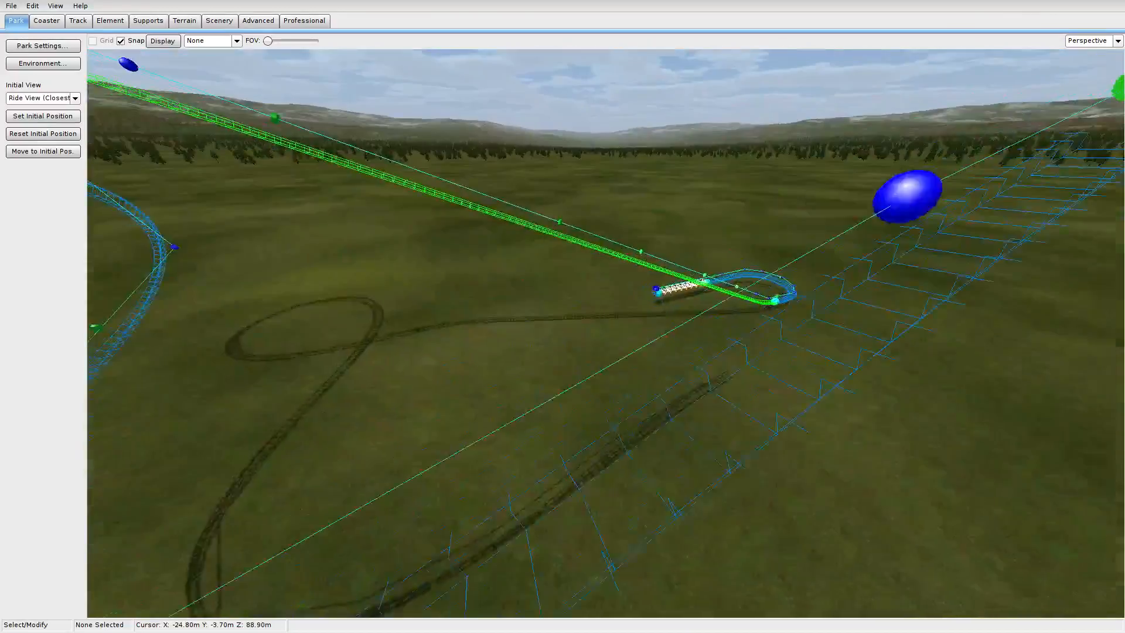
Look over the unfinished coaster in perspective and examine the track's open end in the Left view.
key(d)
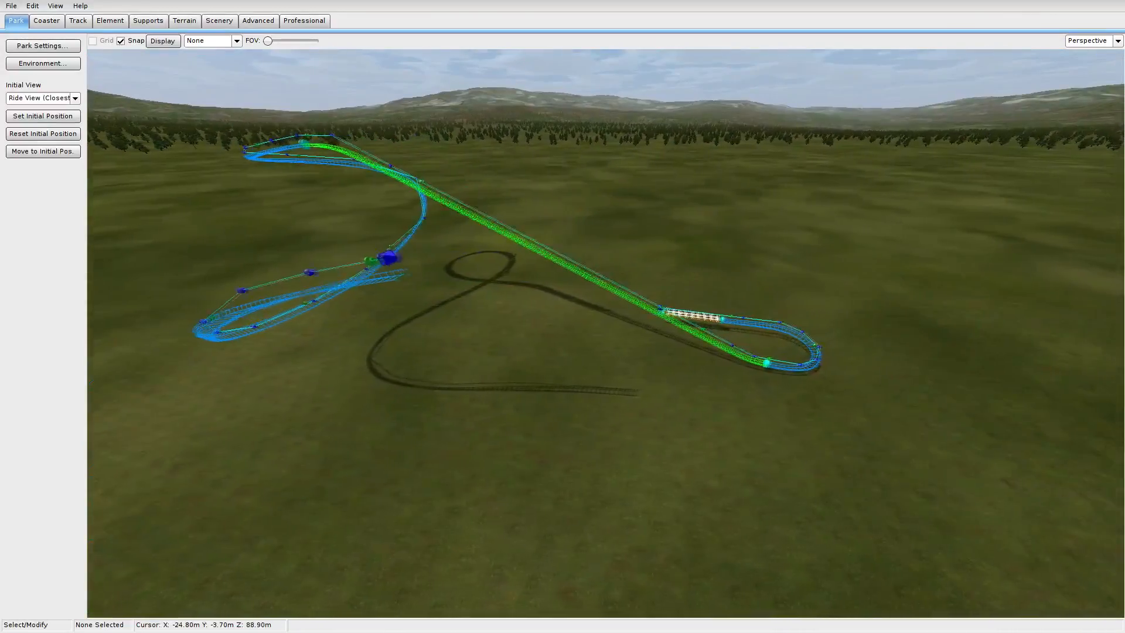
key(d)
key(w)
key(w)
key(a)
key(s)
key(d)
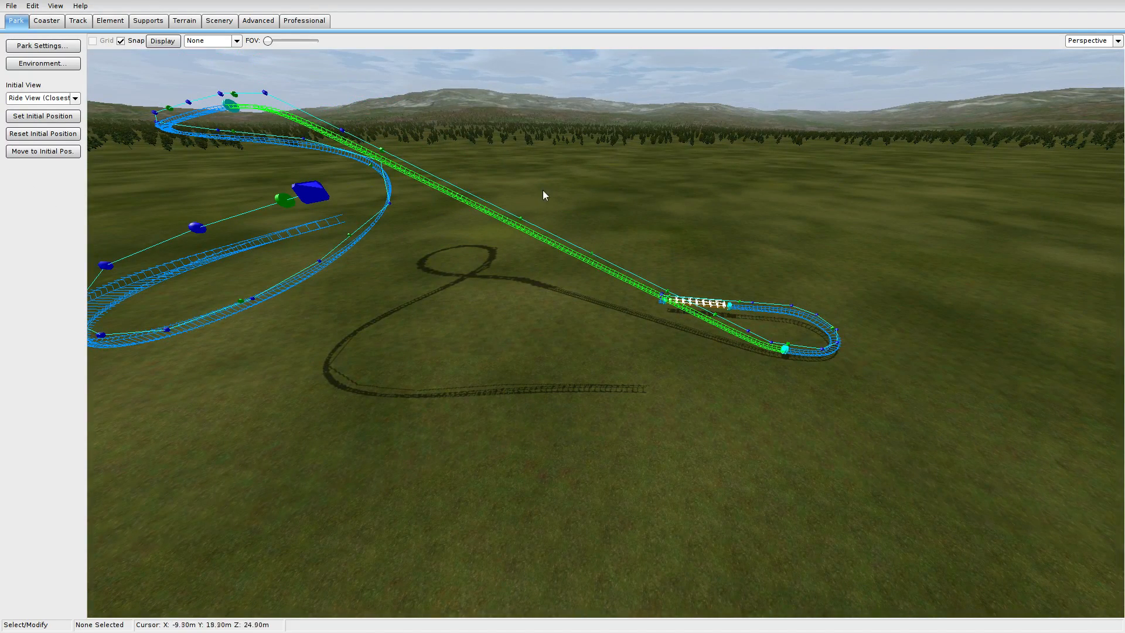
click(1081, 40)
click(1084, 80)
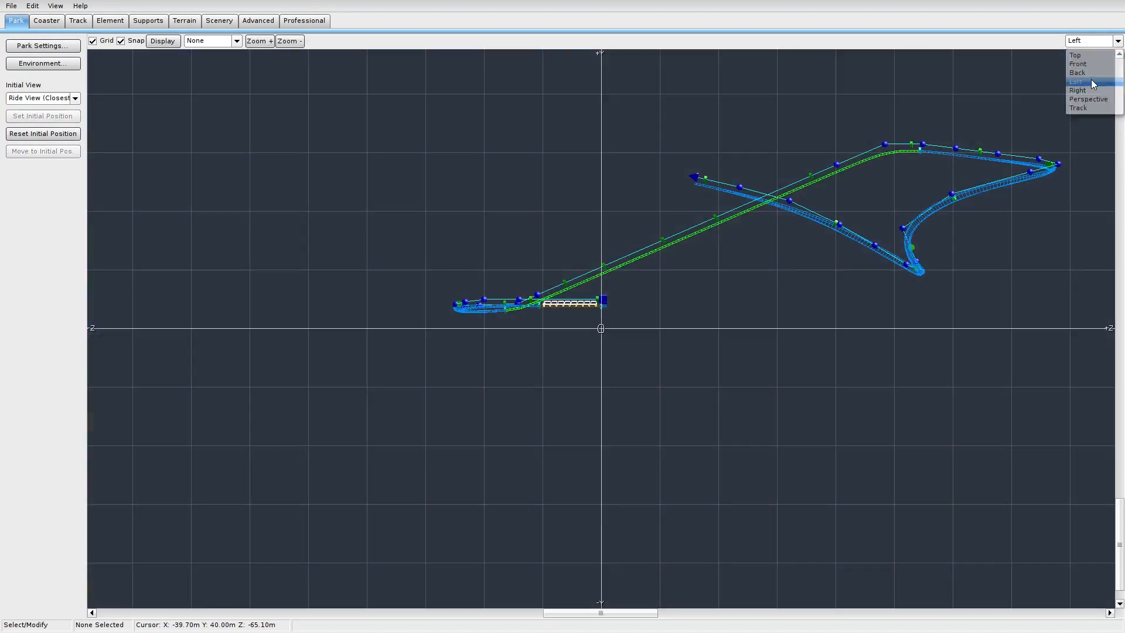
right_drag(693, 155, 582, 310)
scroll(626, 256, up, 5)
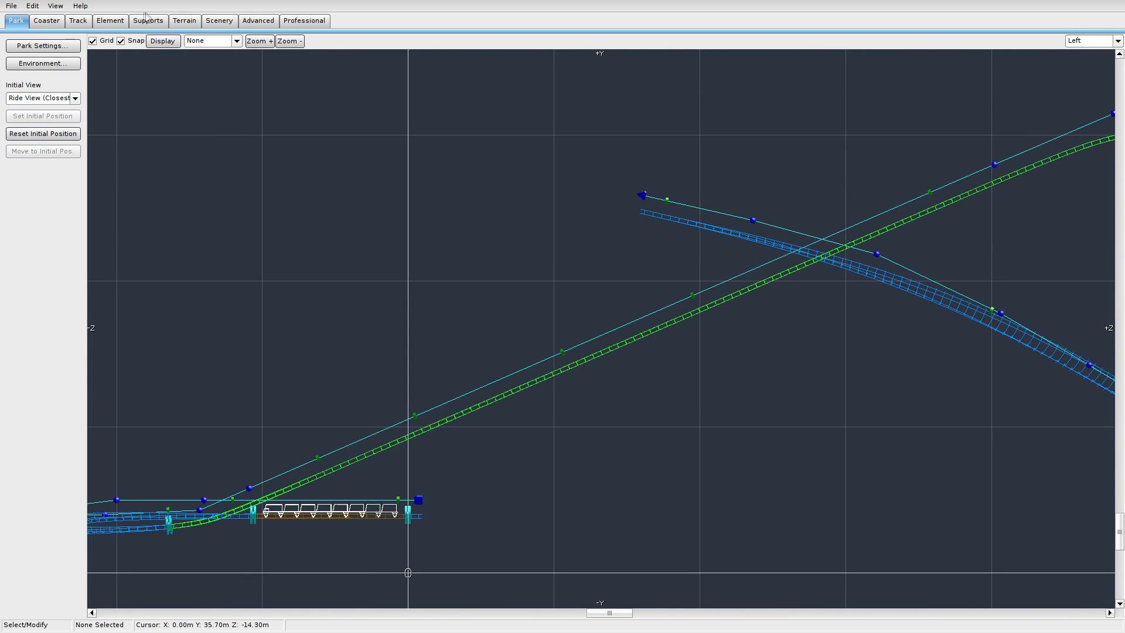
Try to extend the track with a new vertex placed in the Left view, check it from above, and undo it.
click(118, 23)
click(75, 22)
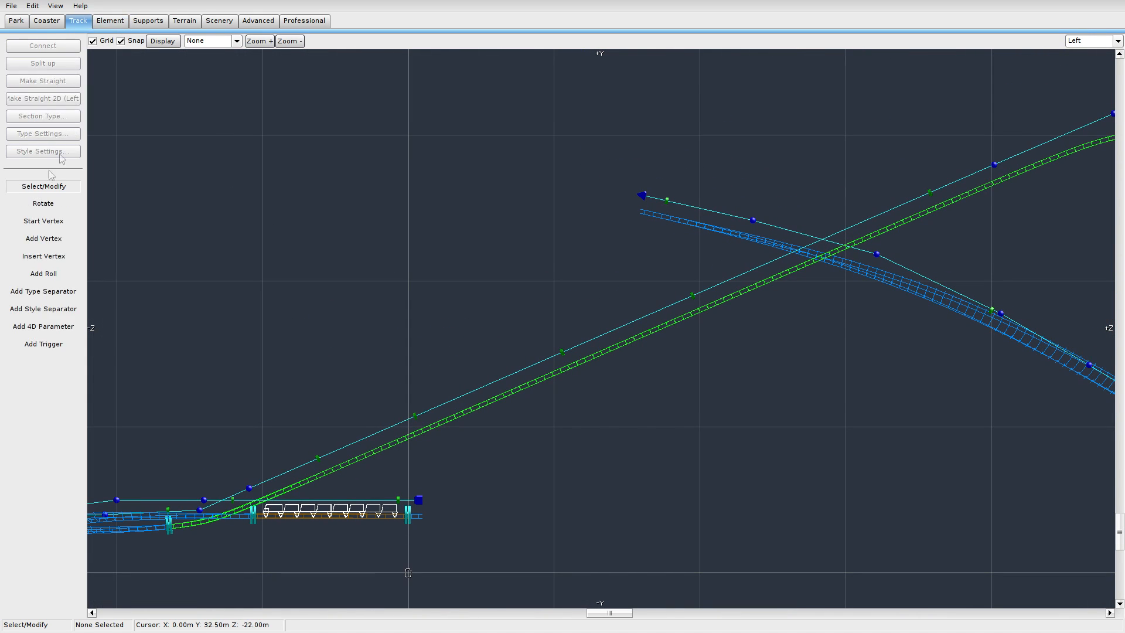
click(43, 239)
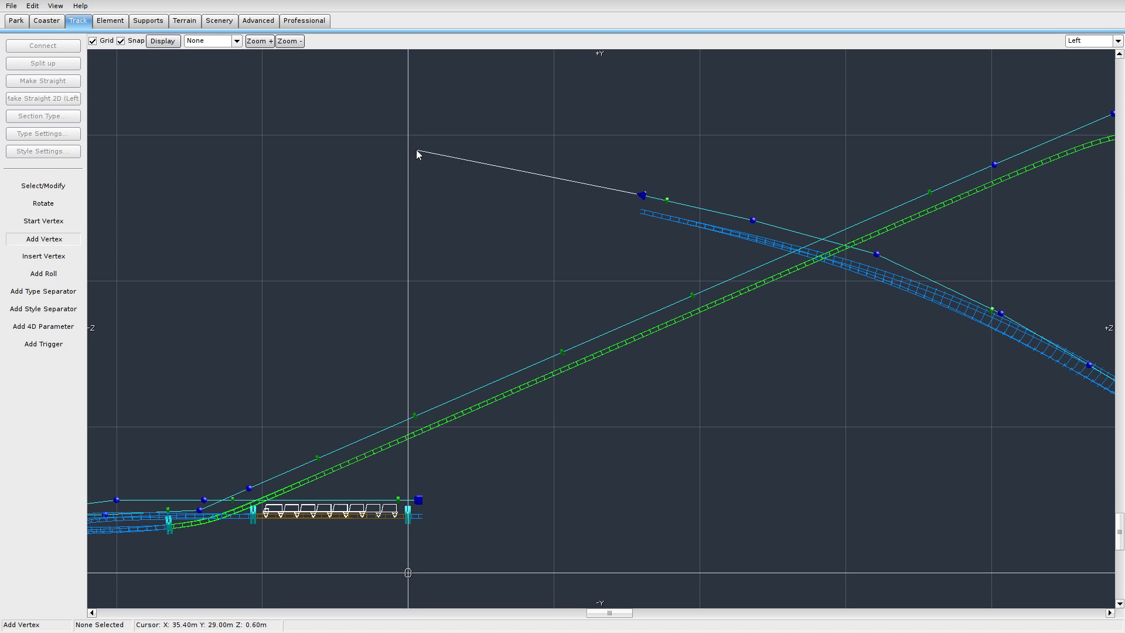
click(433, 193)
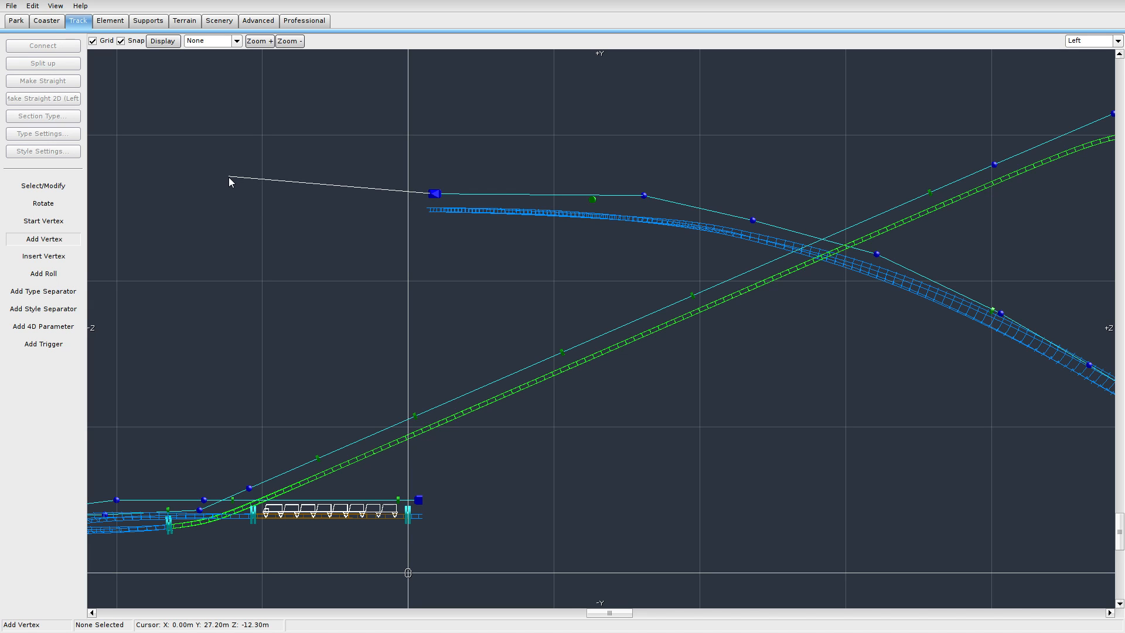
click(1117, 40)
click(1075, 56)
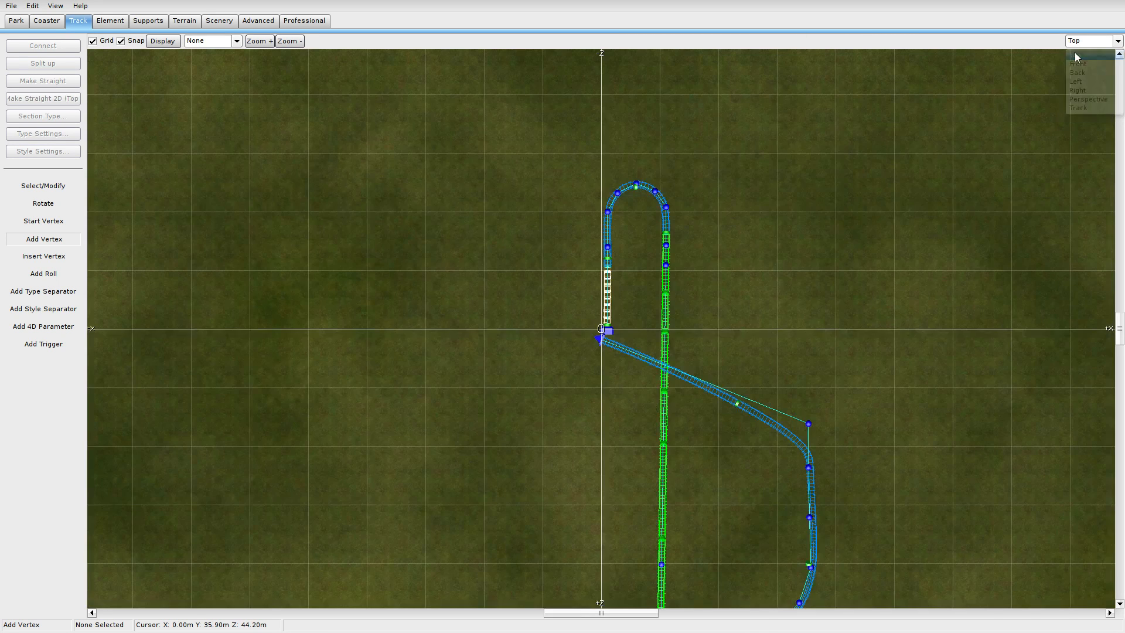
right_drag(730, 222, 663, 123)
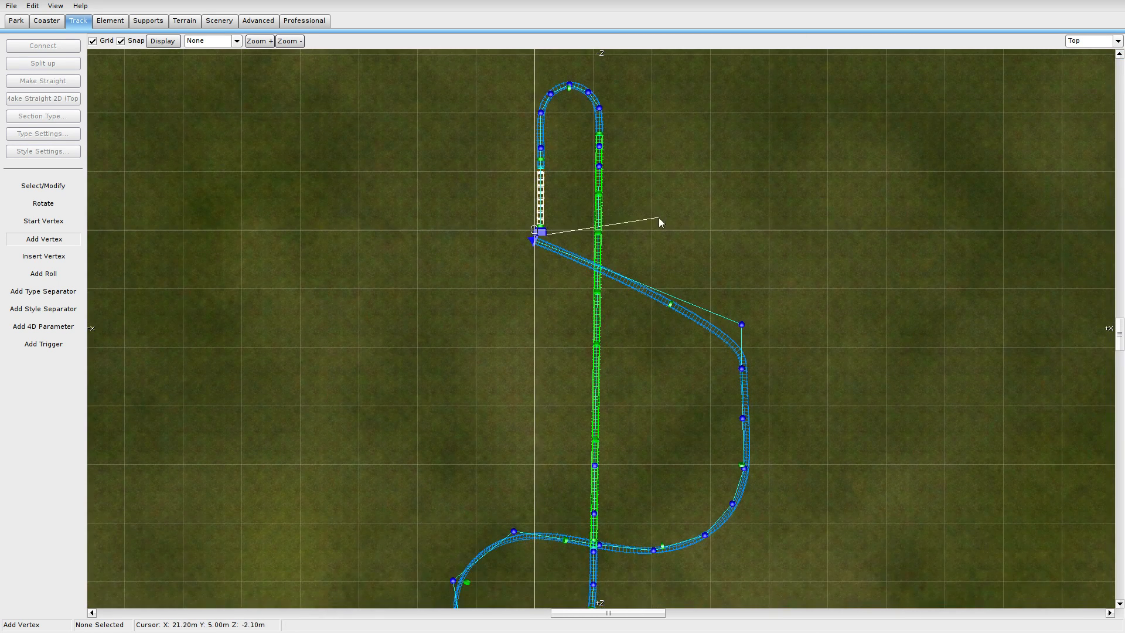
key(ctrl+z)
Starting from the selected end vertex, extend the track in the Left view with a vertex at a height of about 26.3 m.
click(1118, 41)
click(1083, 105)
click(1118, 40)
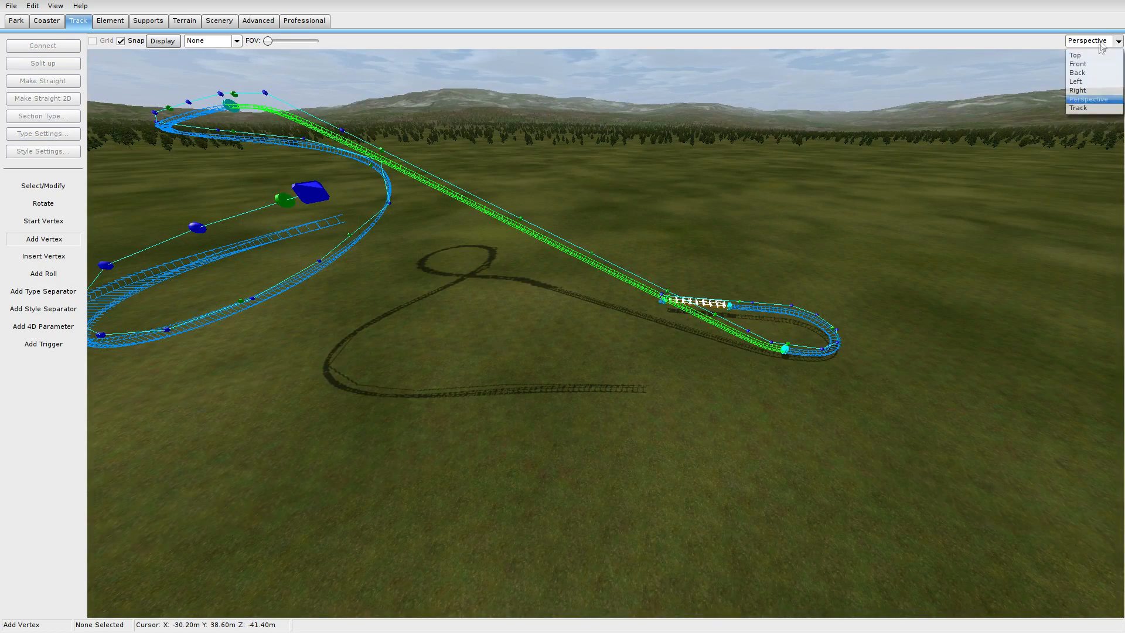
click(1078, 82)
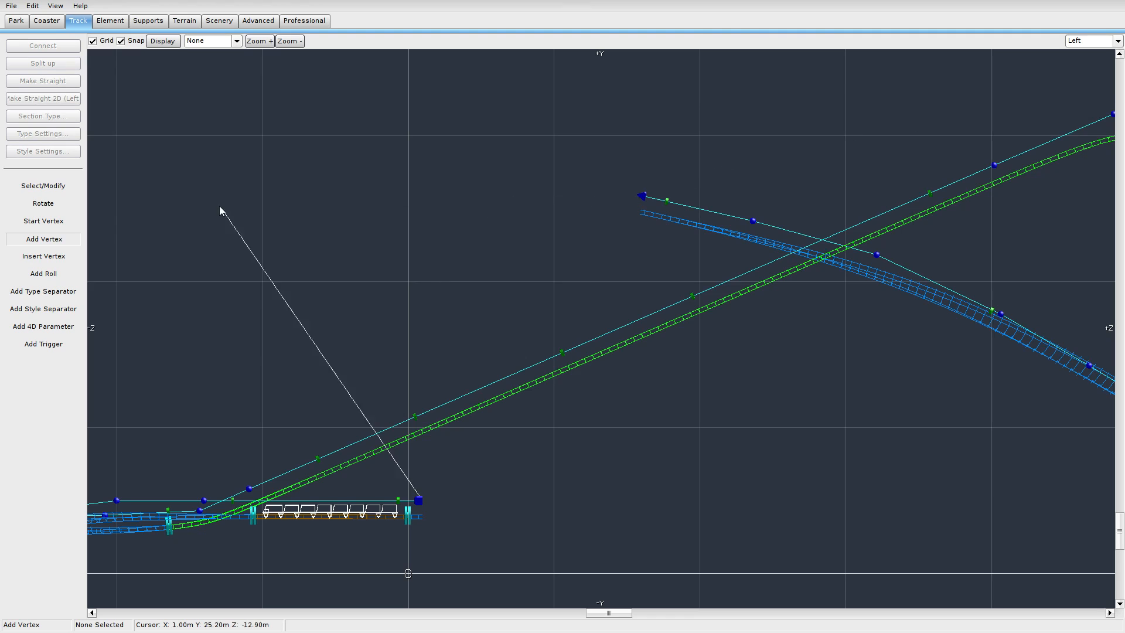
click(43, 186)
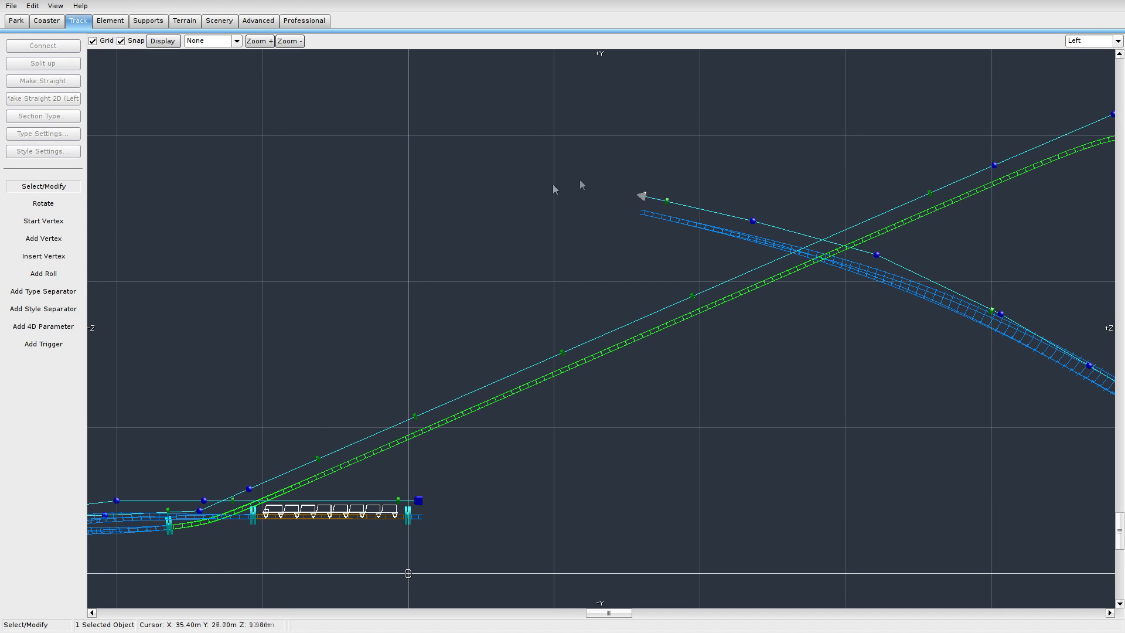
click(52, 240)
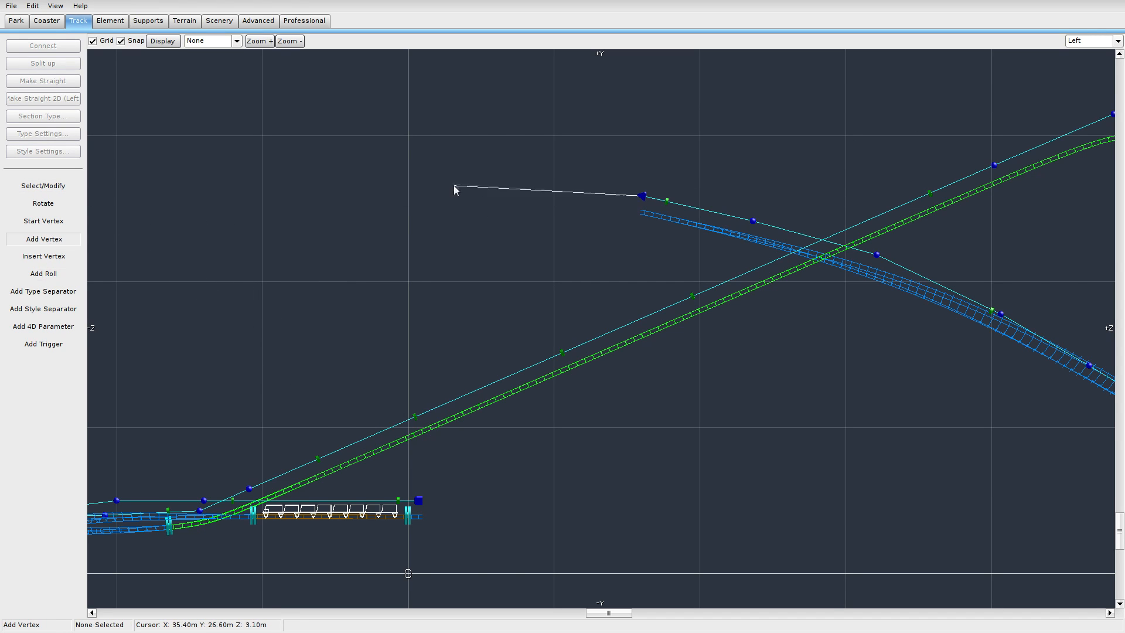
click(436, 181)
click(54, 186)
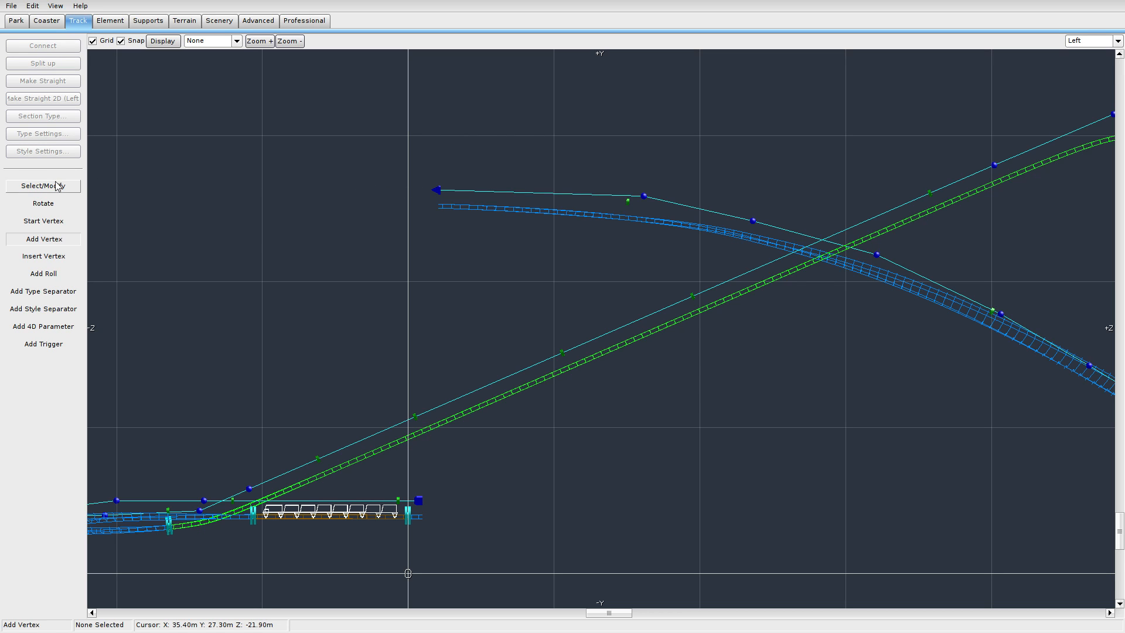
drag(438, 192, 437, 201)
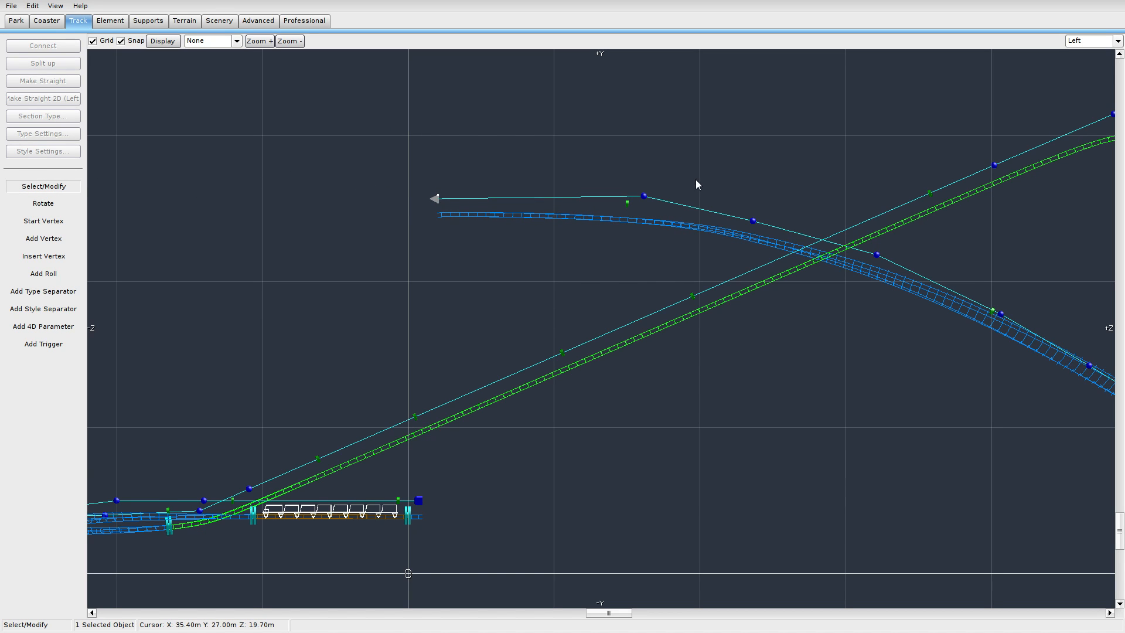
In the Top view, add five vertices continuing the track in a wide right-hand turn that ends at about X 85 m, Z 2 m.
click(1103, 41)
click(1081, 63)
click(1089, 40)
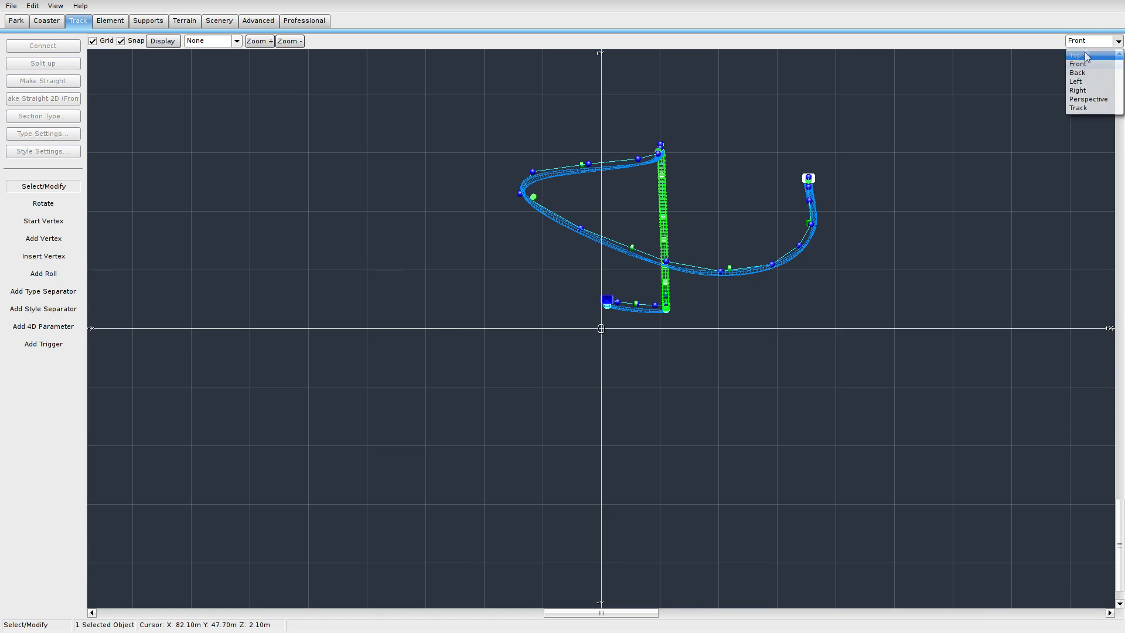
click(1081, 52)
right_drag(688, 245, 397, 287)
scroll(293, 308, up, 1)
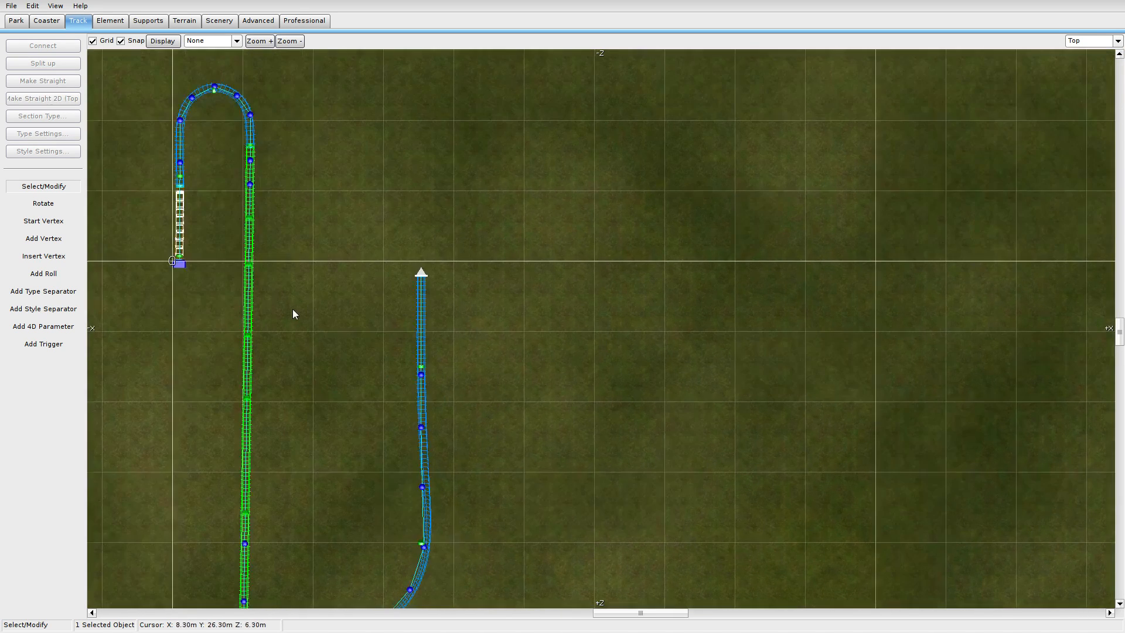
click(44, 239)
click(430, 210)
click(505, 155)
click(644, 128)
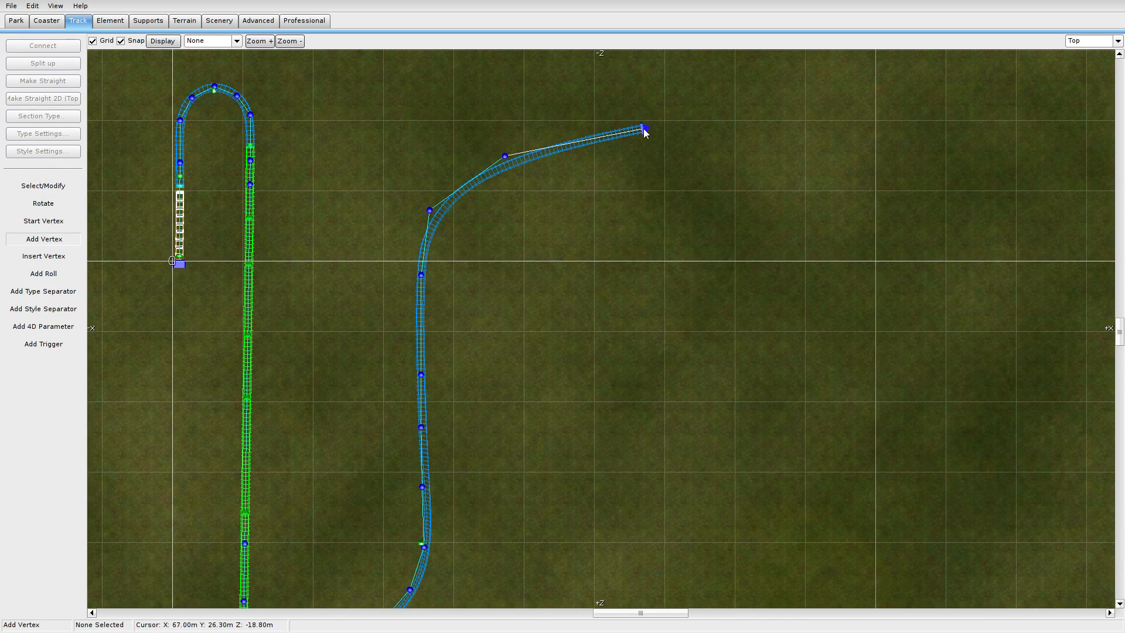
click(736, 162)
click(774, 274)
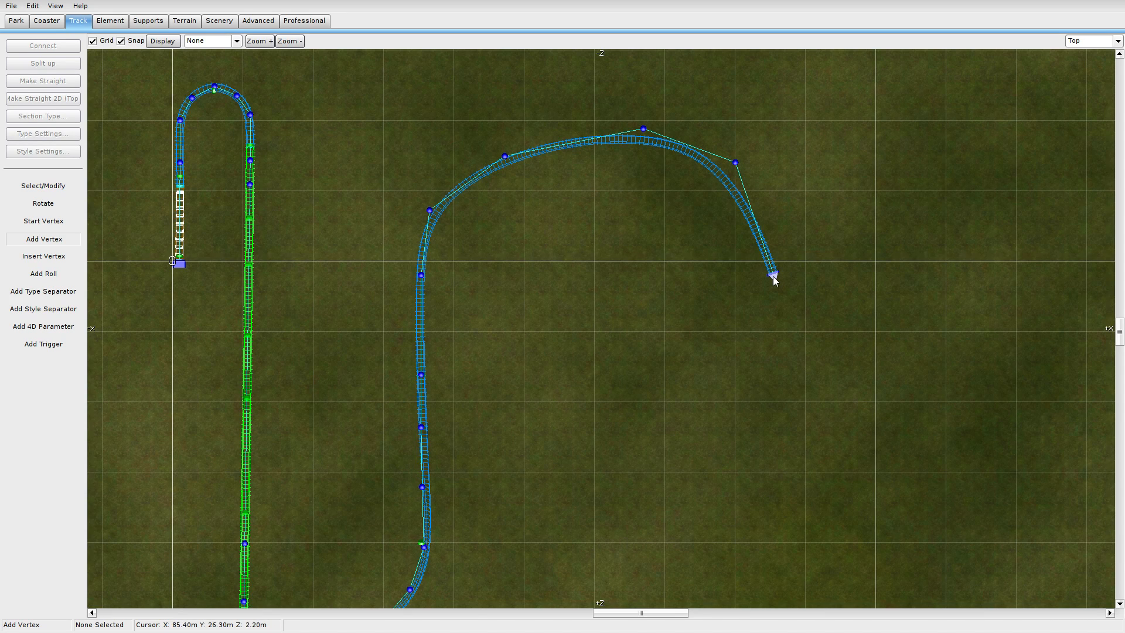
Reshape the turn by moving its second, third and fourth new vertices toward negative X and negative Z.
click(81, 185)
drag(506, 165, 475, 128)
drag(644, 129, 569, 91)
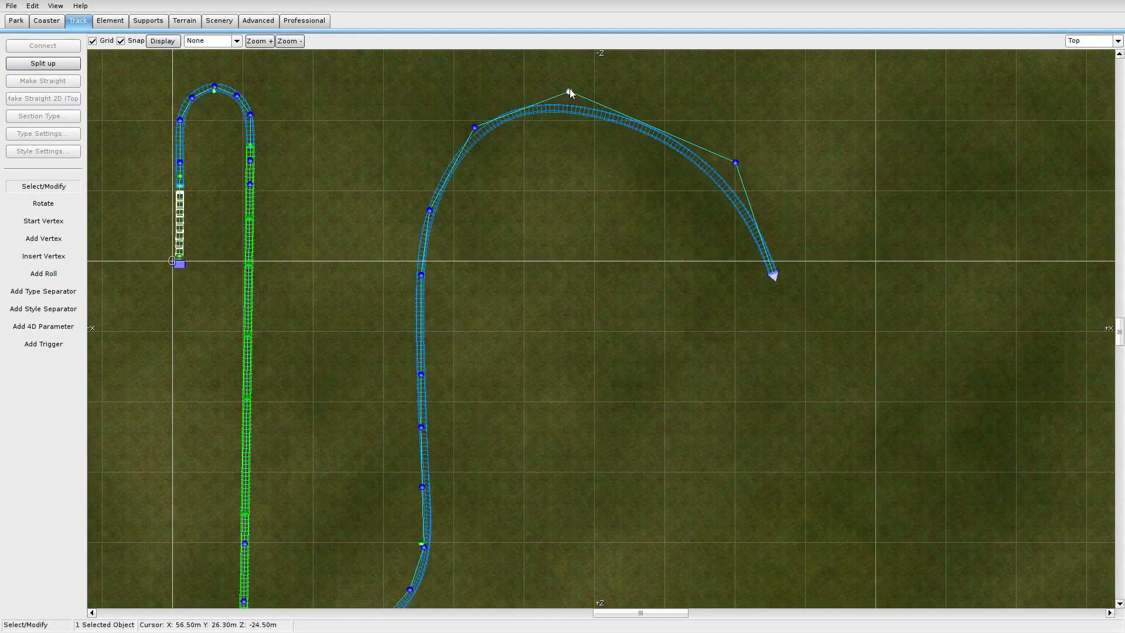
drag(736, 163, 683, 117)
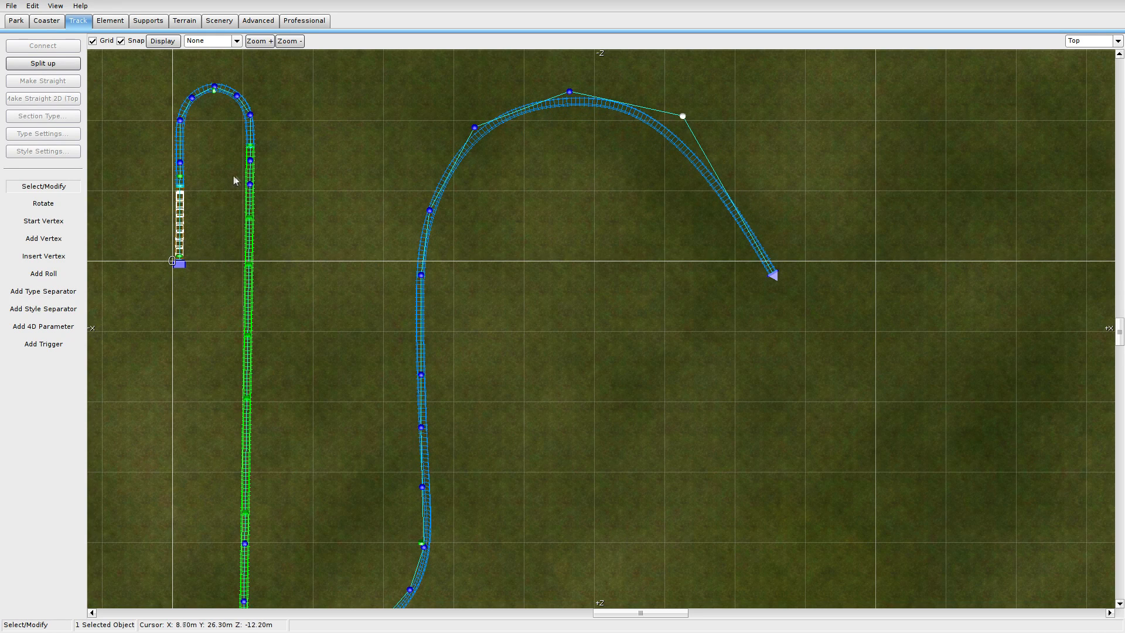
Insert a vertex just before the track's end vertex and shift it outward to about Z -13 m.
click(51, 258)
click(757, 182)
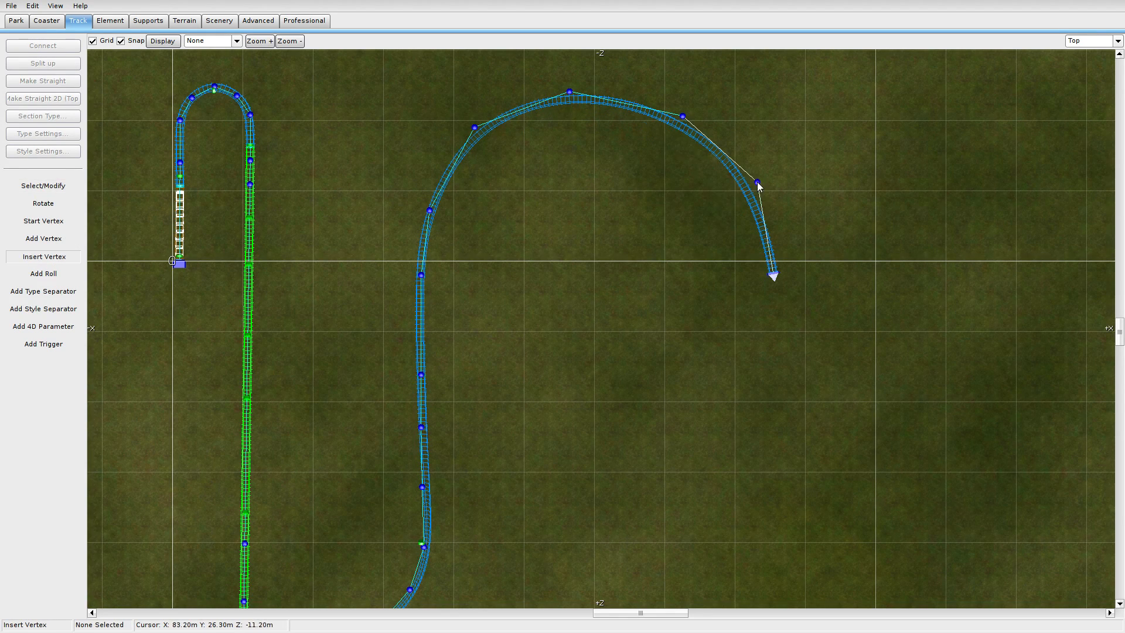
click(65, 185)
click(760, 181)
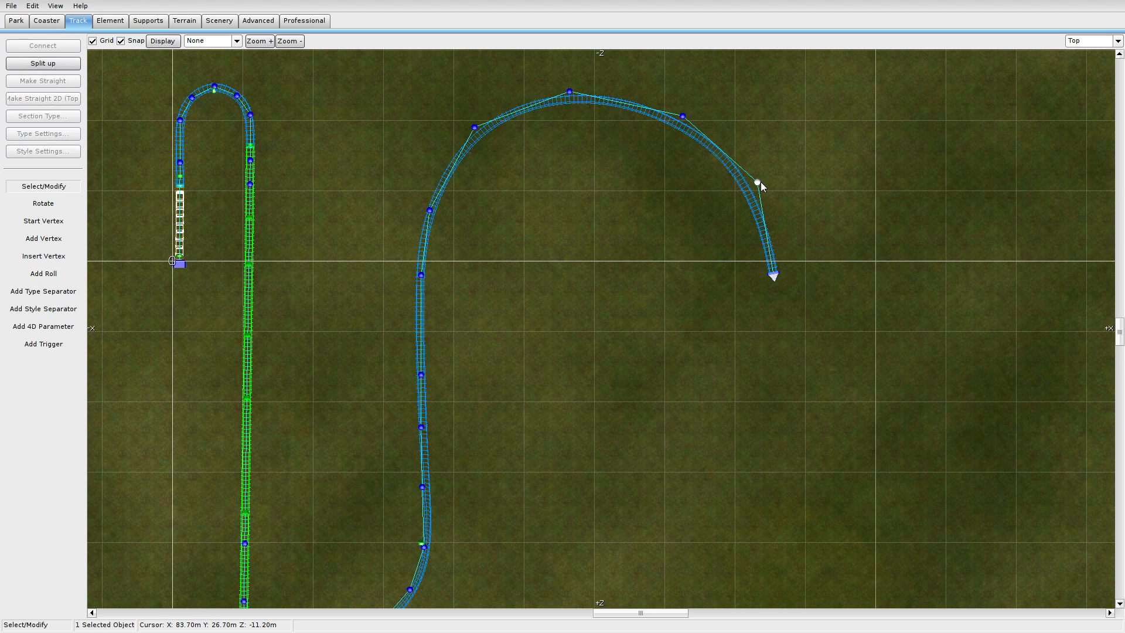
drag(760, 182, 780, 169)
Move the two vertices at the far side of the turn further outward to widen the curve.
click(675, 95)
click(683, 116)
drag(683, 116, 686, 99)
click(569, 92)
drag(570, 92, 568, 76)
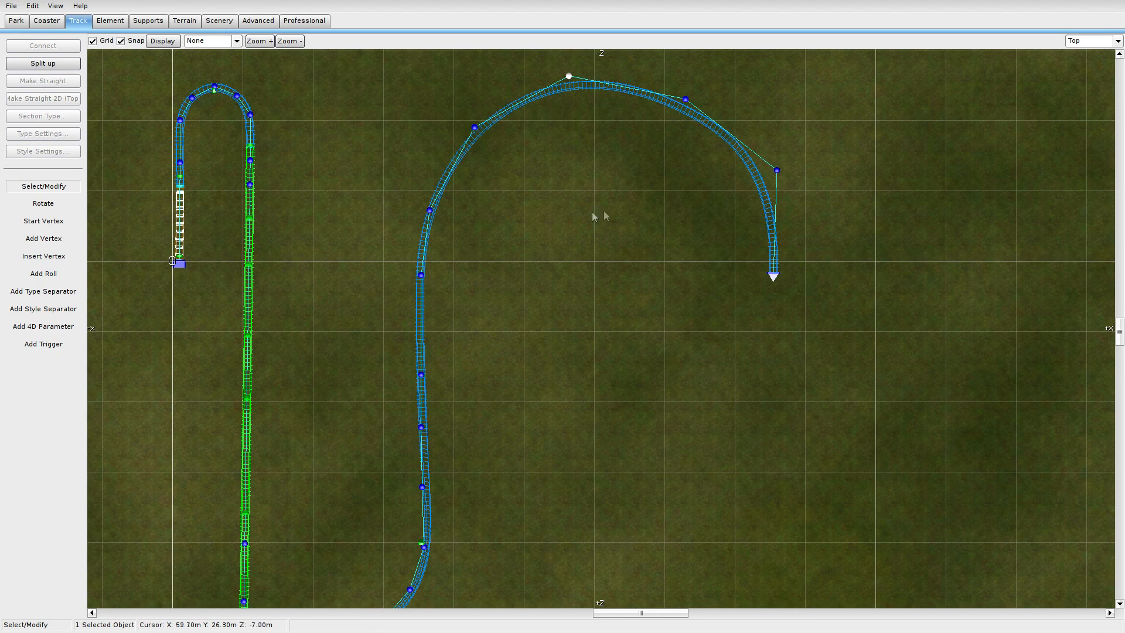
Move the end vertex inward to about X 78 m, Z 1 m and reposition the turn's four preceding vertices into a rounder curve.
click(774, 275)
drag(774, 275, 723, 267)
drag(778, 169, 758, 170)
drag(685, 99, 711, 99)
drag(570, 76, 590, 64)
drag(474, 128, 465, 104)
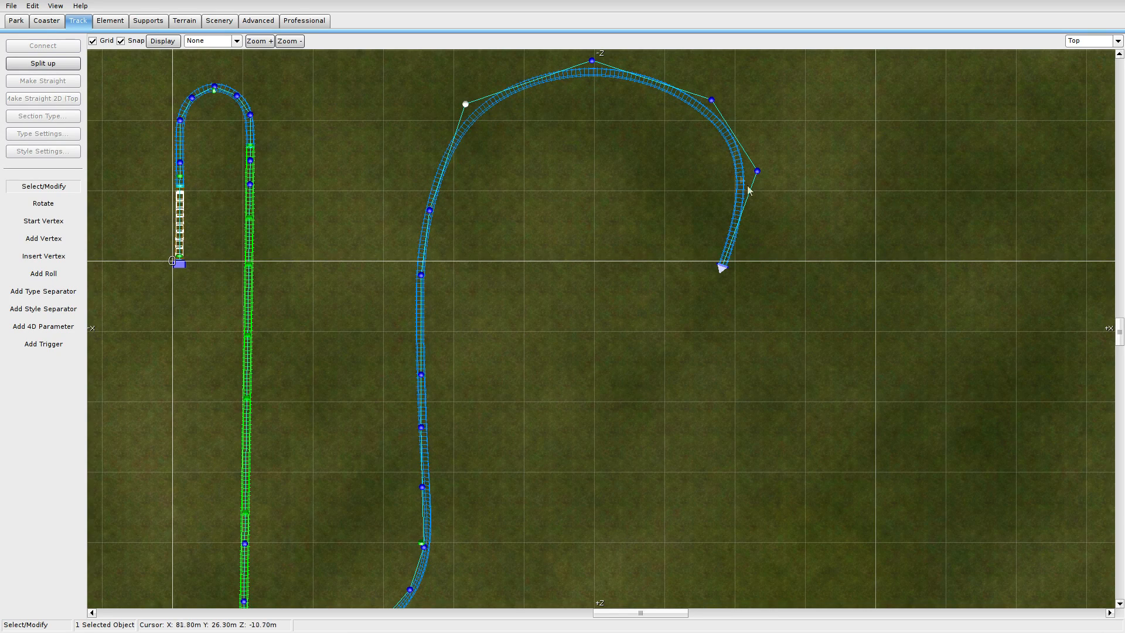
In the Perspective view, lower the track's end vertex by setting its Y coordinate to 5 m.
click(1078, 41)
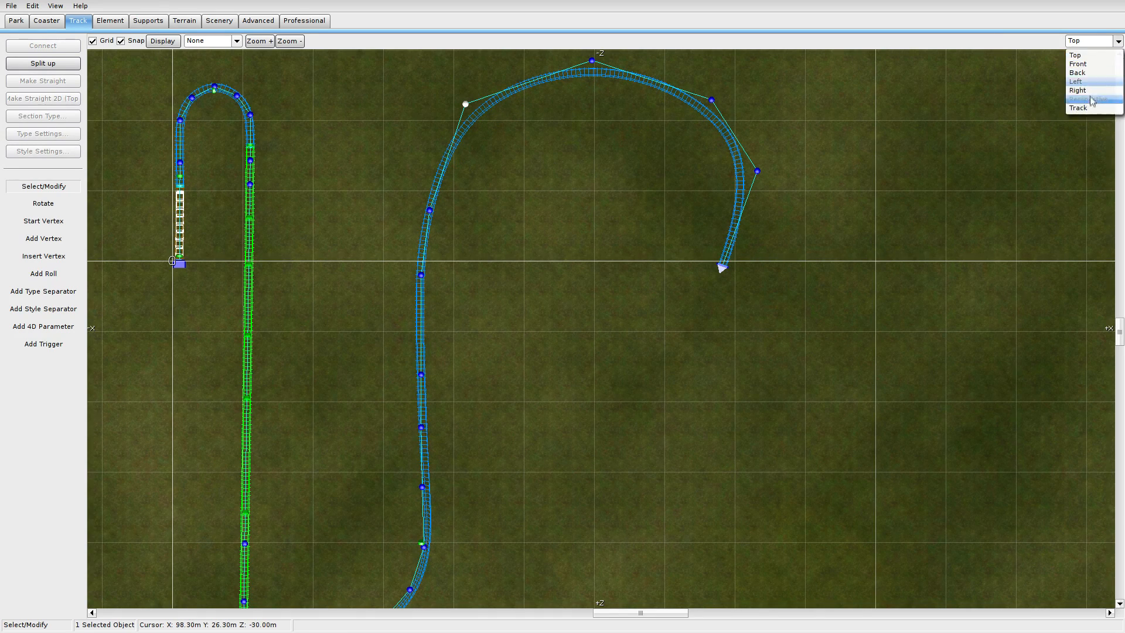
click(1087, 105)
right_drag(439, 354, 914, 428)
right_drag(609, 334, 715, 439)
right_drag(609, 410, 727, 287)
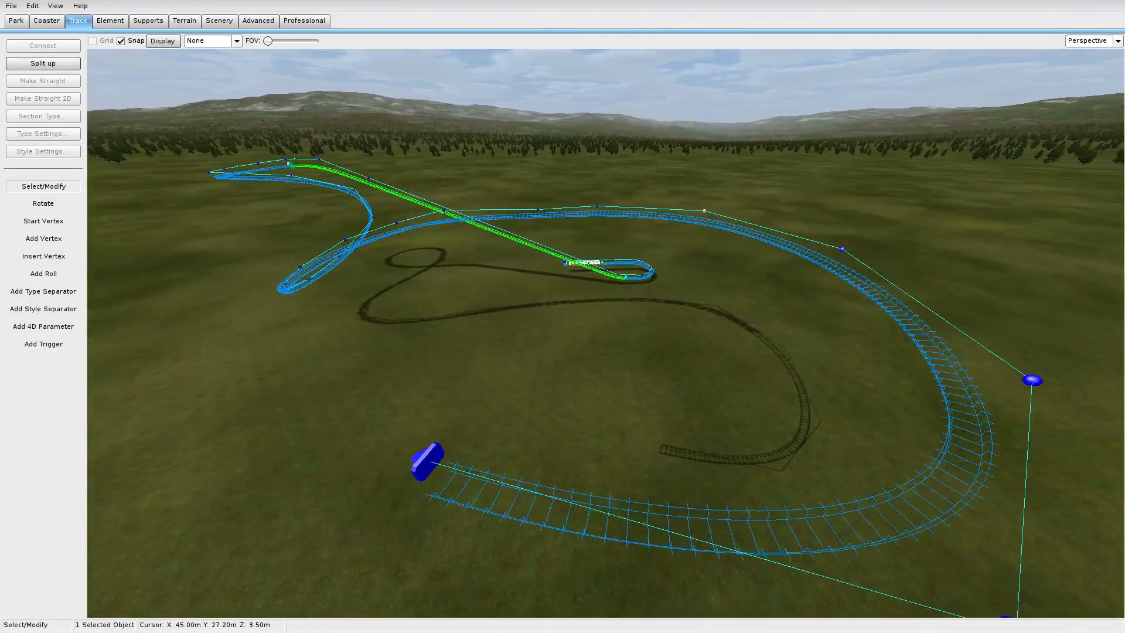
double_click(427, 461)
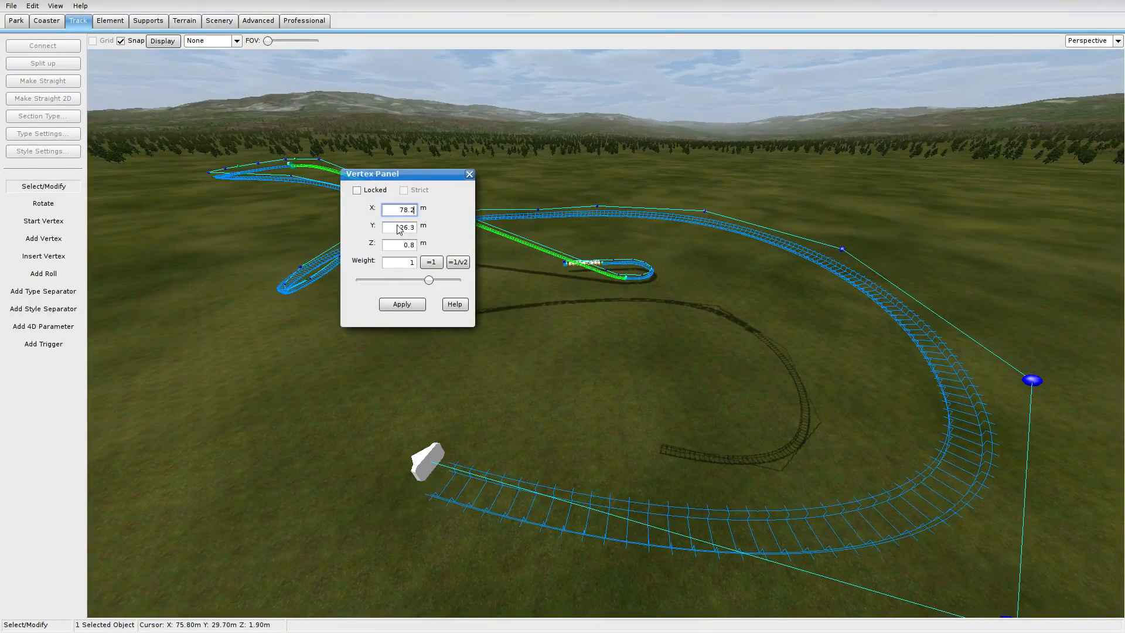
text(5)
click(421, 304)
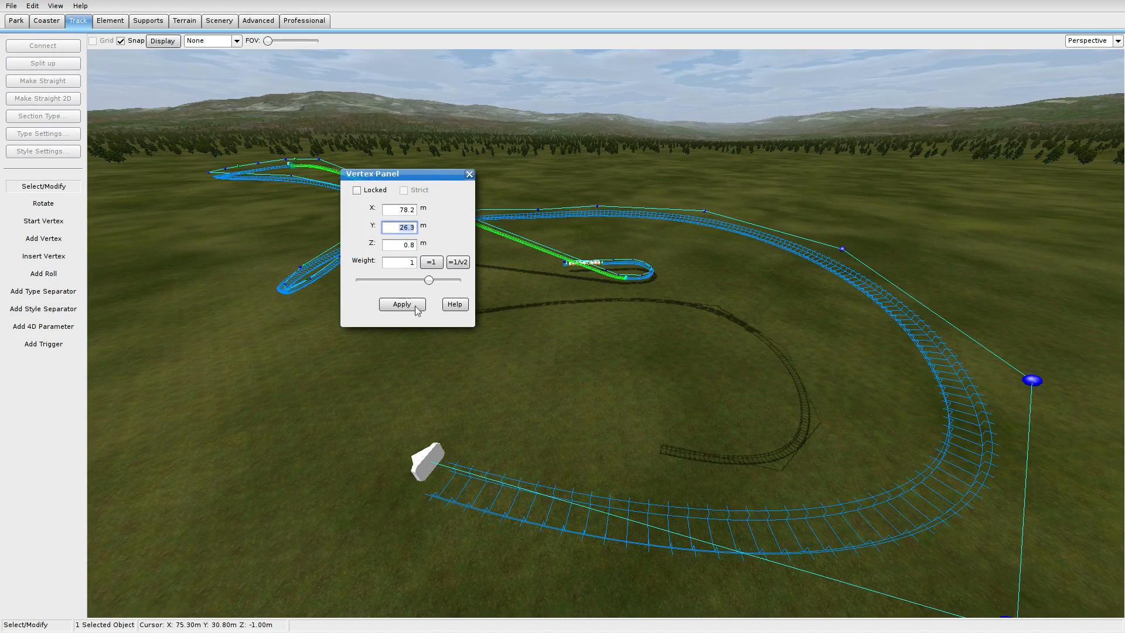
click(469, 174)
Set the Y coordinate of the vertex just before the track's end to 10 m.
right_drag(561, 399, 602, 436)
double_click(437, 326)
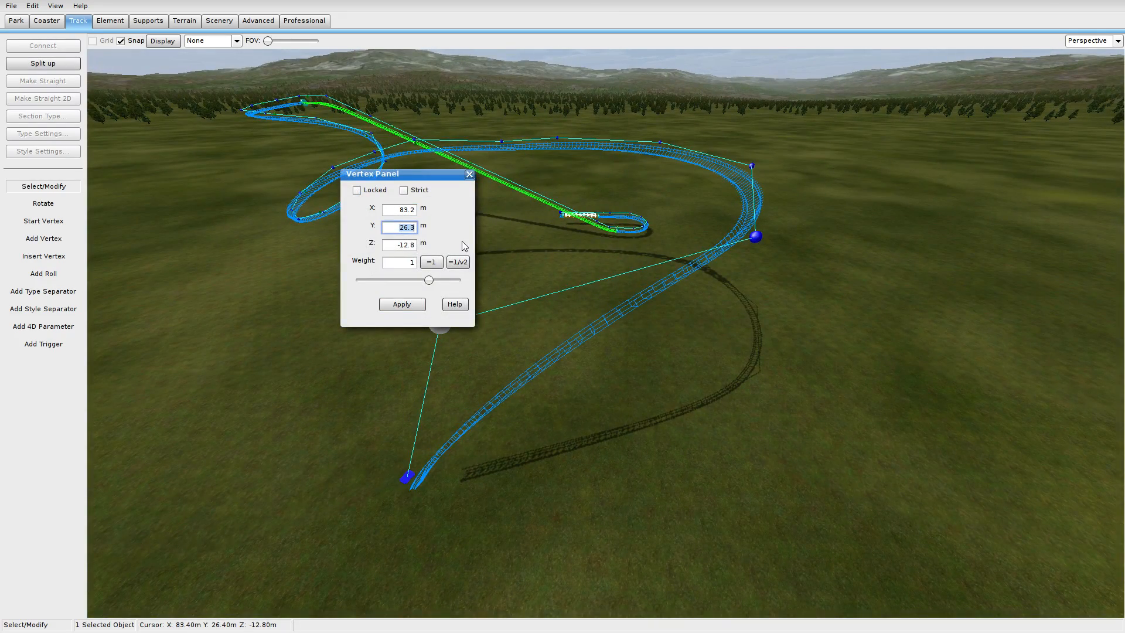
click(411, 305)
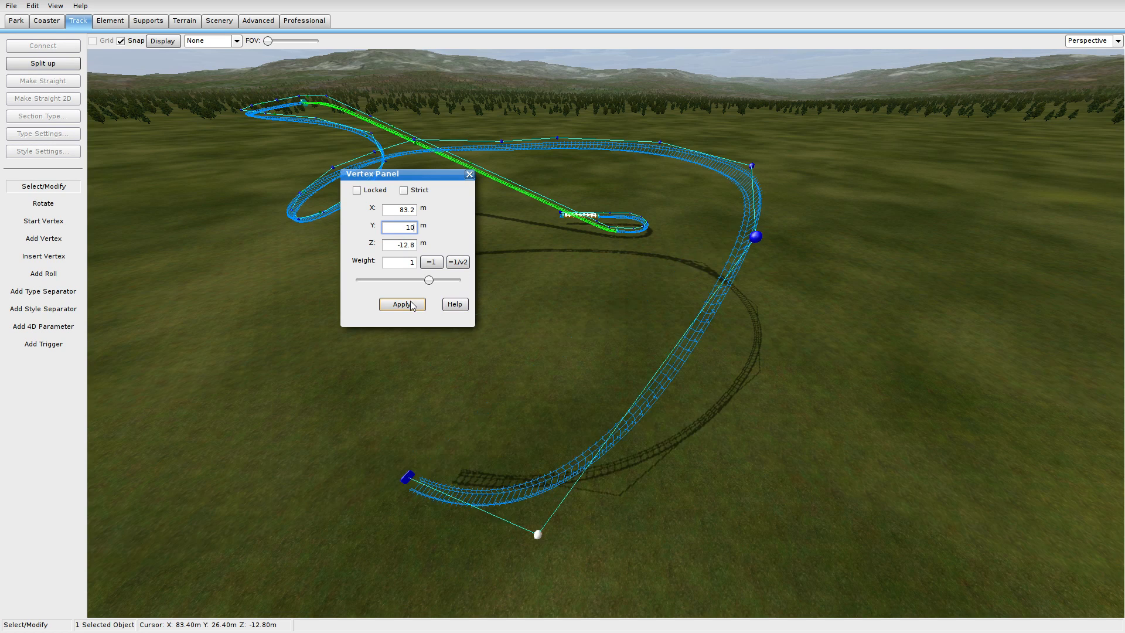
click(469, 175)
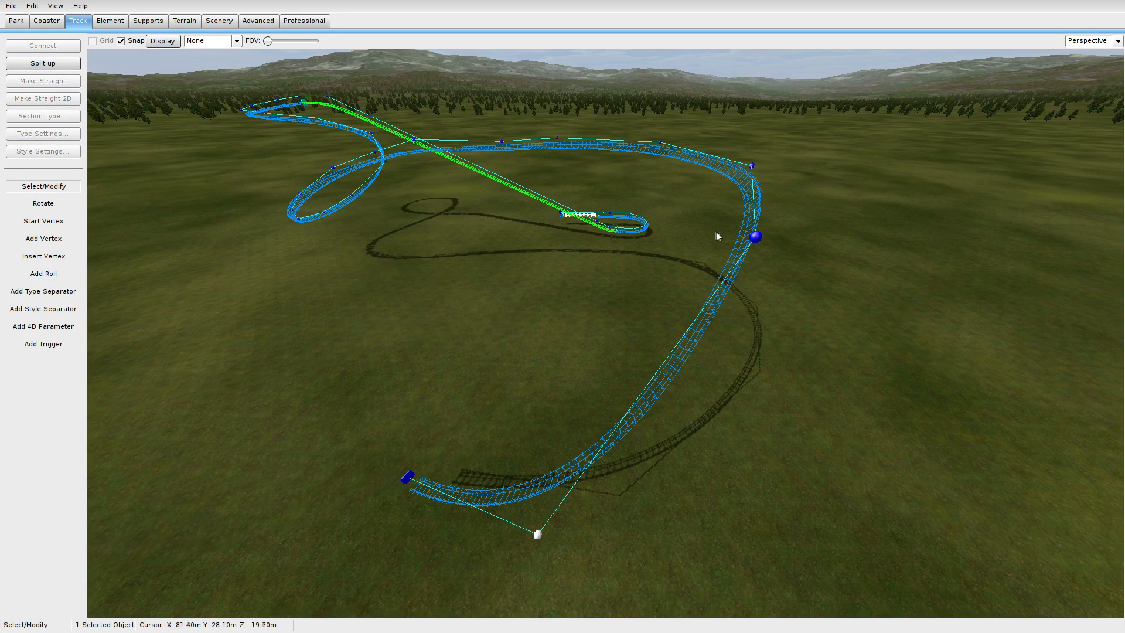
Set the Y coordinate of the third vertex from the track's end to 15 m.
double_click(756, 238)
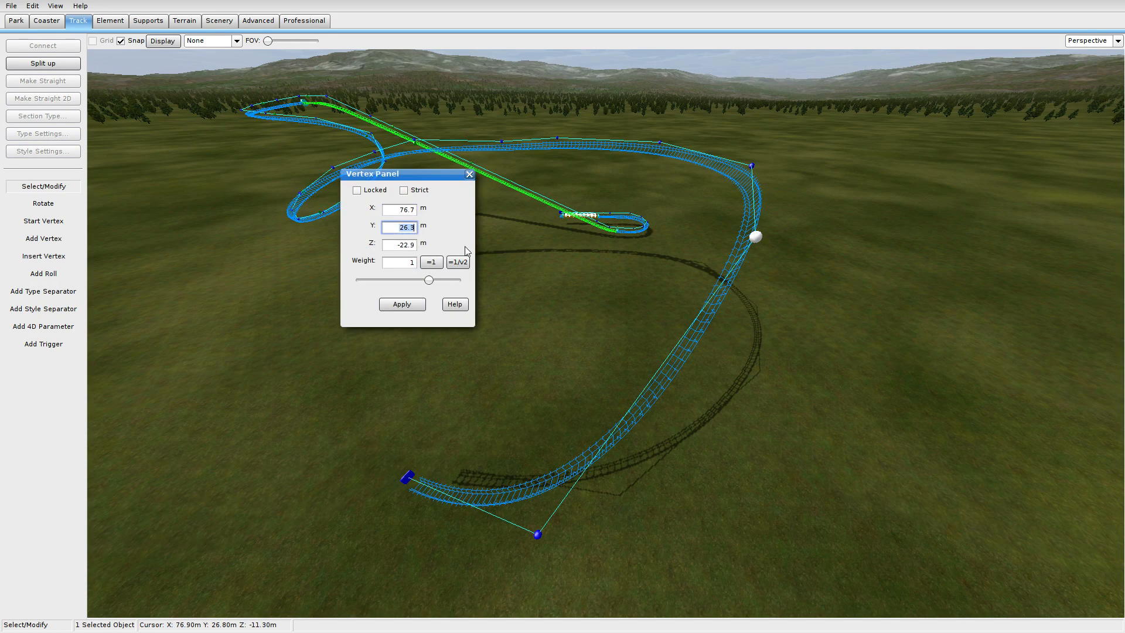
click(412, 304)
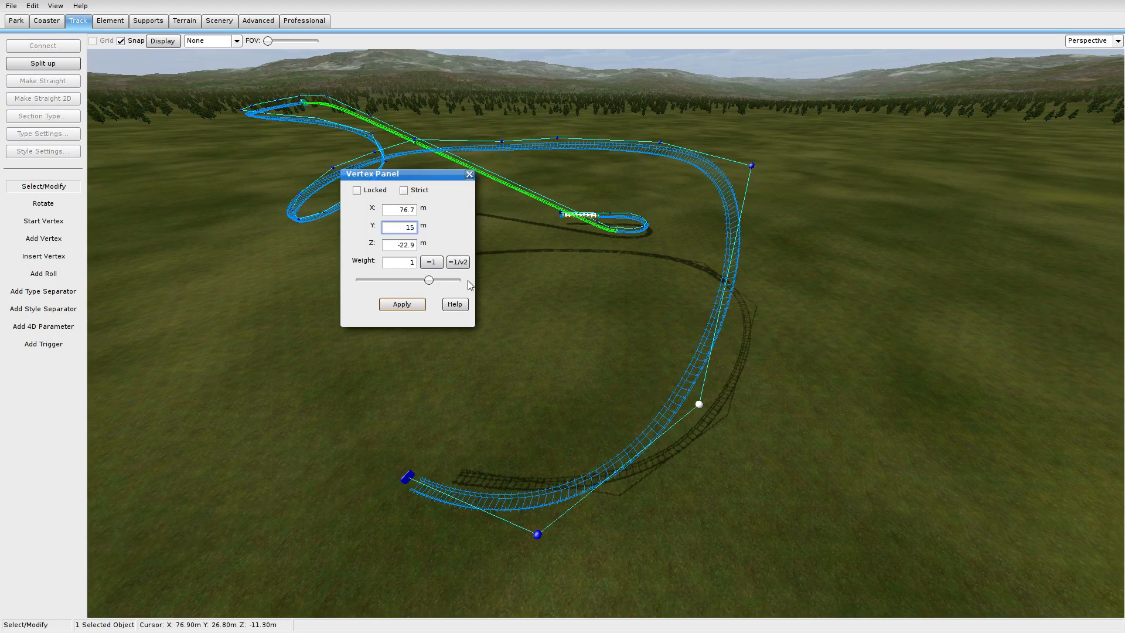
click(469, 175)
right_drag(505, 224, 392, 202)
right_drag(469, 129, 574, 187)
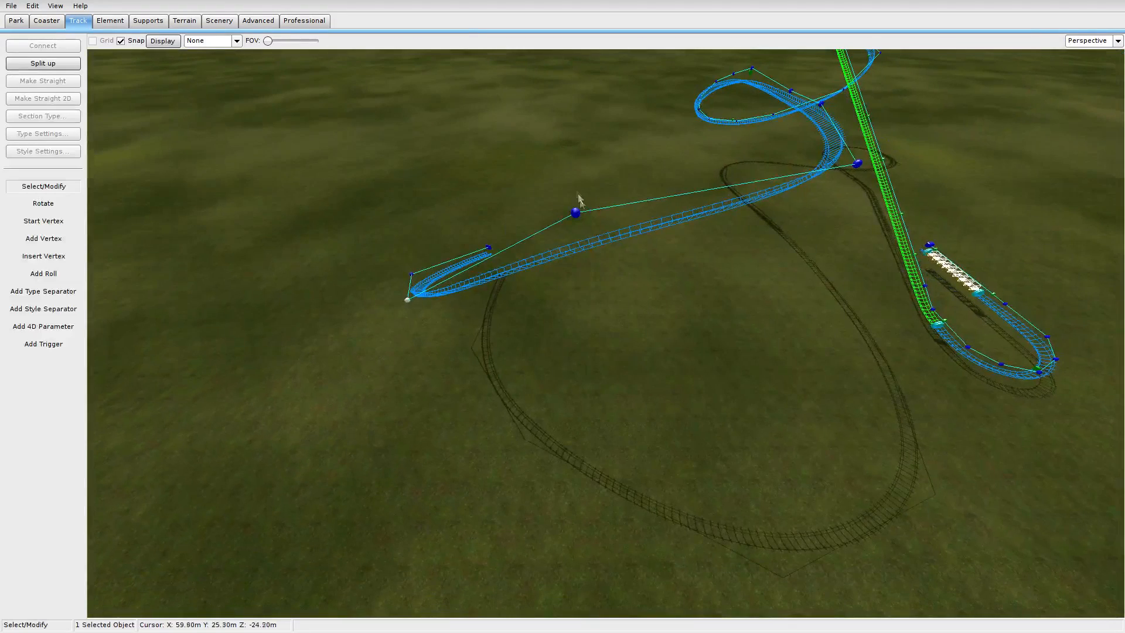
Set the Y coordinate of the fourth vertex from the track's end to 20 m.
double_click(576, 213)
text(20)
key(Return)
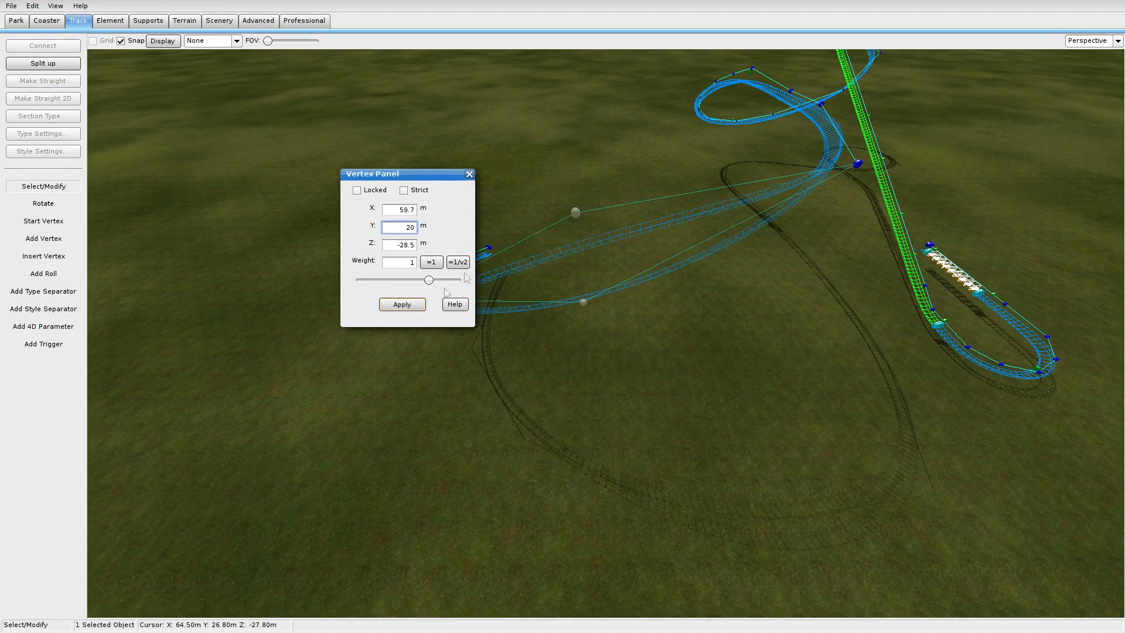
click(469, 174)
Select the vertices of the wide turn and the straight leading into it in the Top view, and depump them.
right_drag(513, 273, 520, 308)
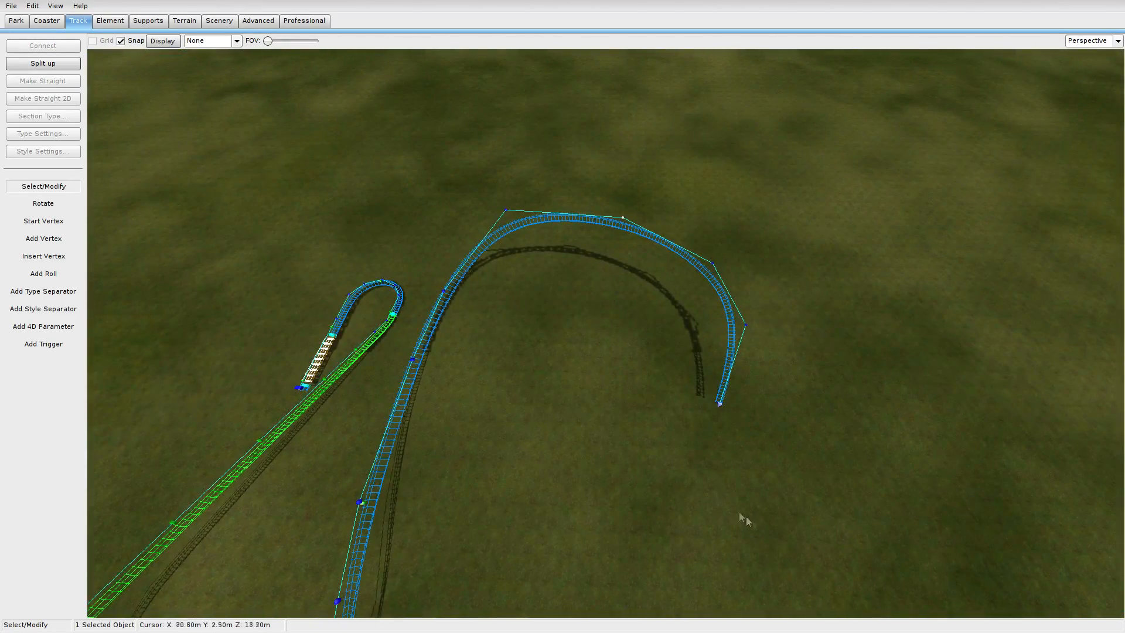
click(765, 558)
drag(775, 558, 468, 180)
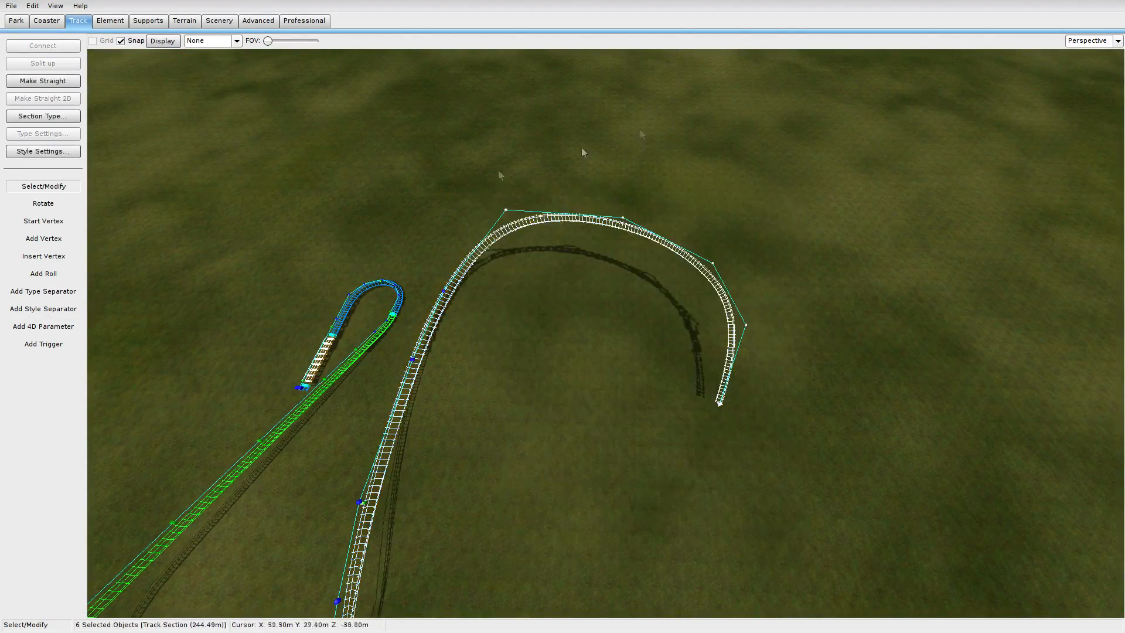
click(1081, 48)
click(1086, 54)
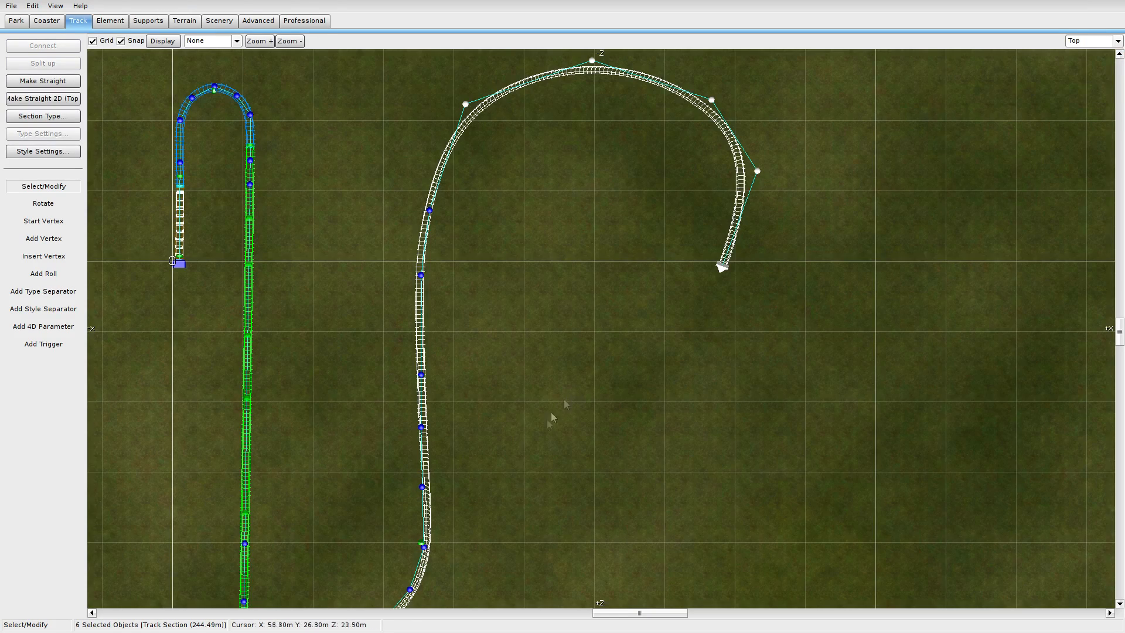
drag(679, 532, 603, 294)
drag(332, 499, 791, 56)
click(135, 23)
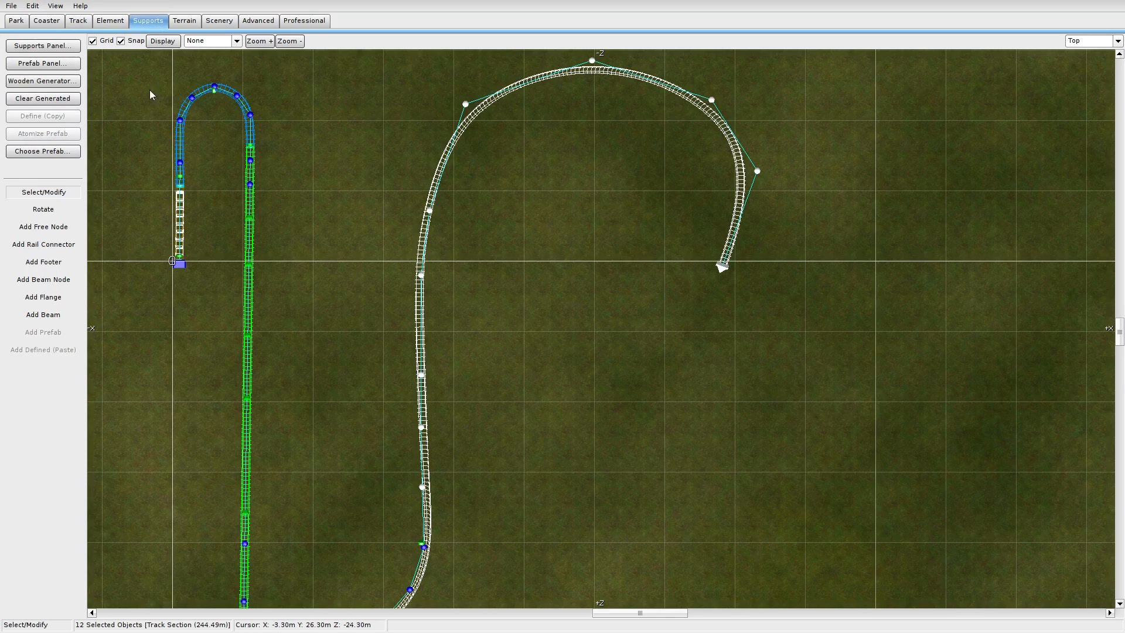
click(106, 23)
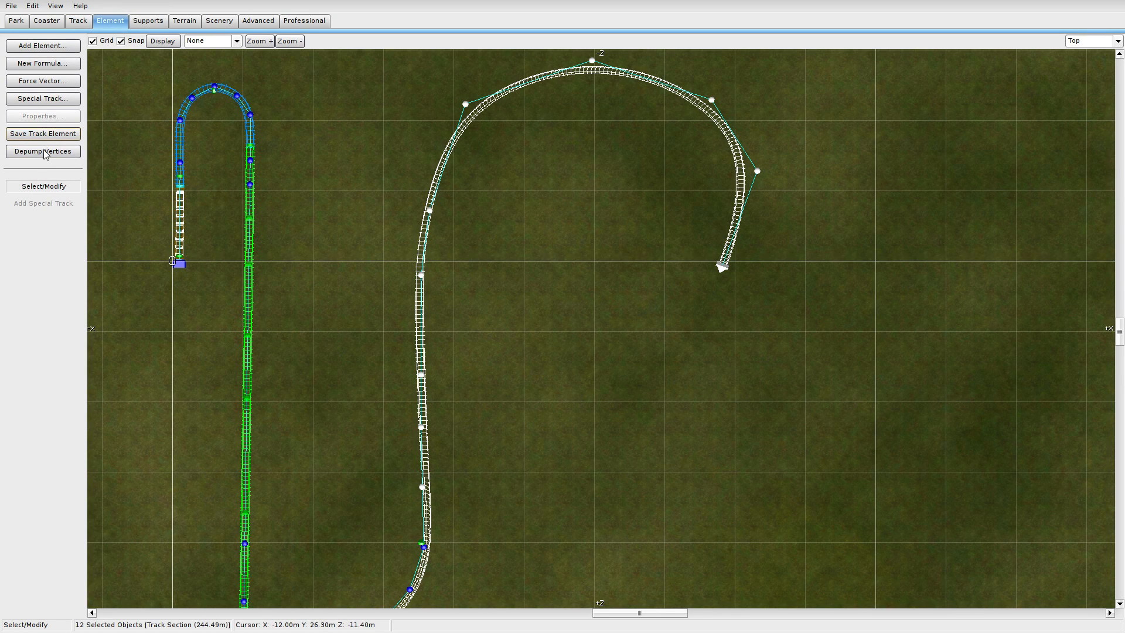
click(44, 152)
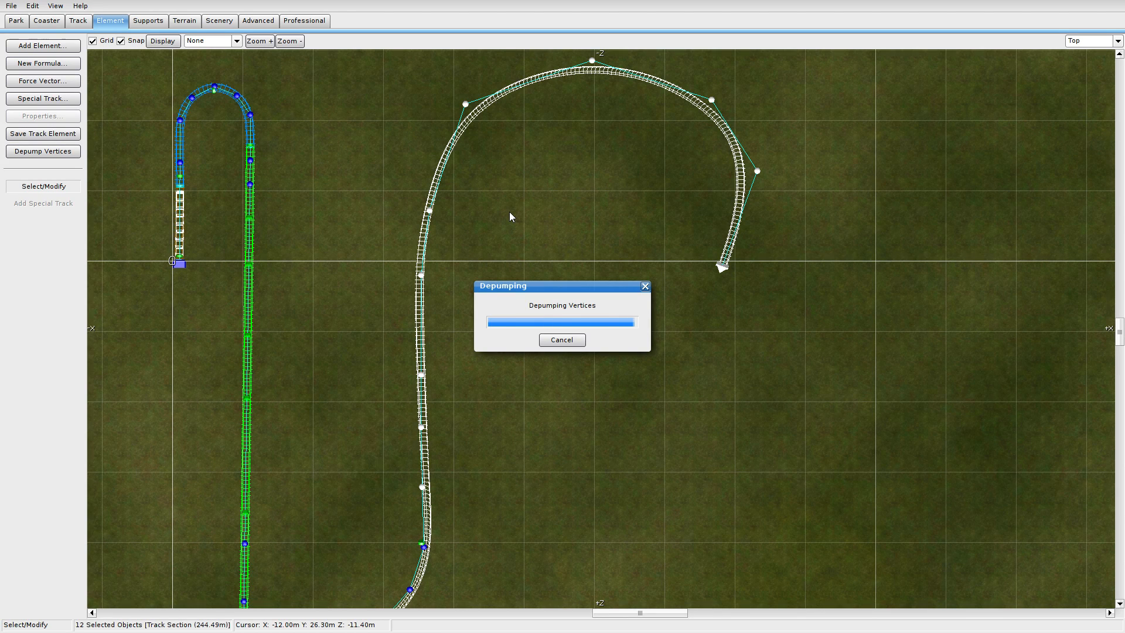
click(702, 171)
Examine the track and its descending turn from several angles in the Perspective view.
click(1086, 40)
click(1088, 103)
middle_drag(650, 320, 498, 231)
key(a)
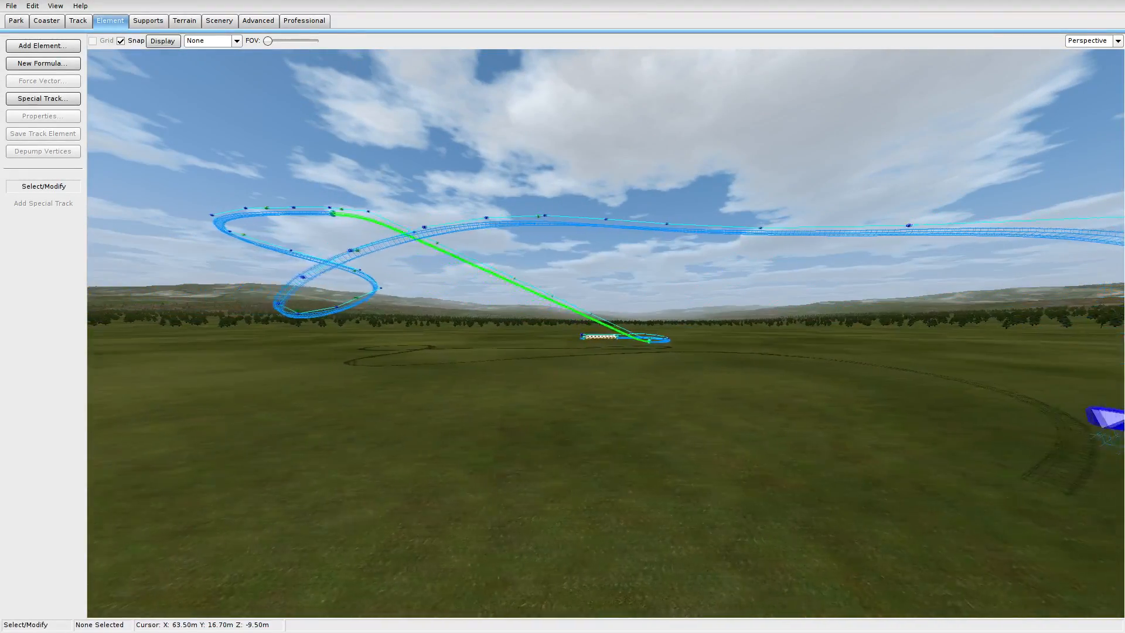
key(d)
middle_drag(498, 231, 521, 293)
key(s)
key(s)
key(a)
key(d)
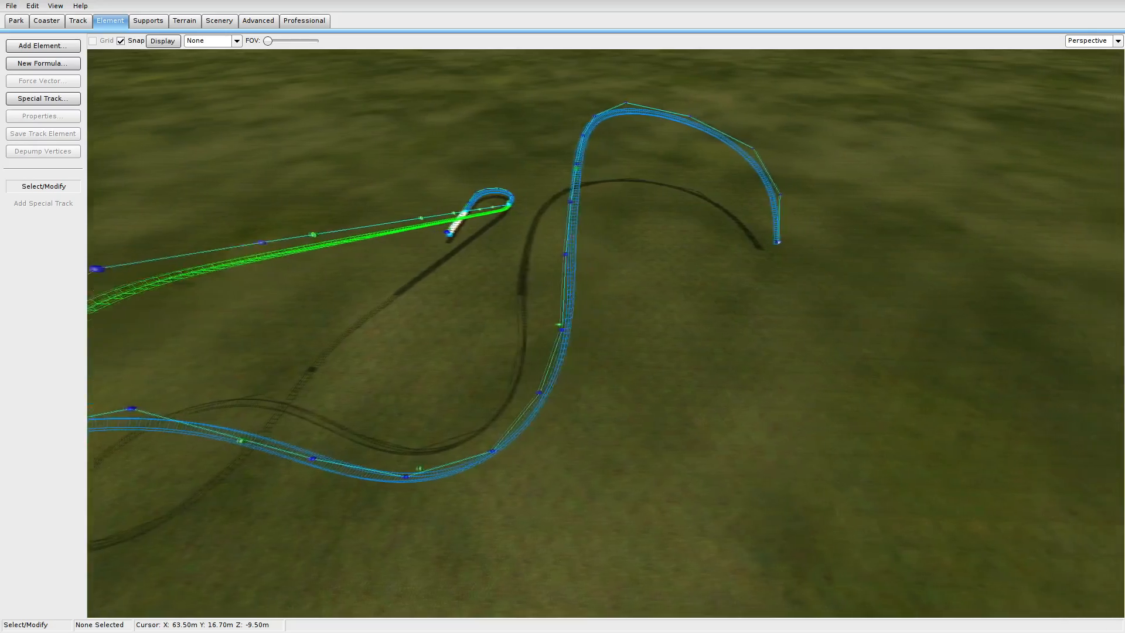
middle_drag(521, 293, 468, 298)
key(w)
key(s)
key(d)
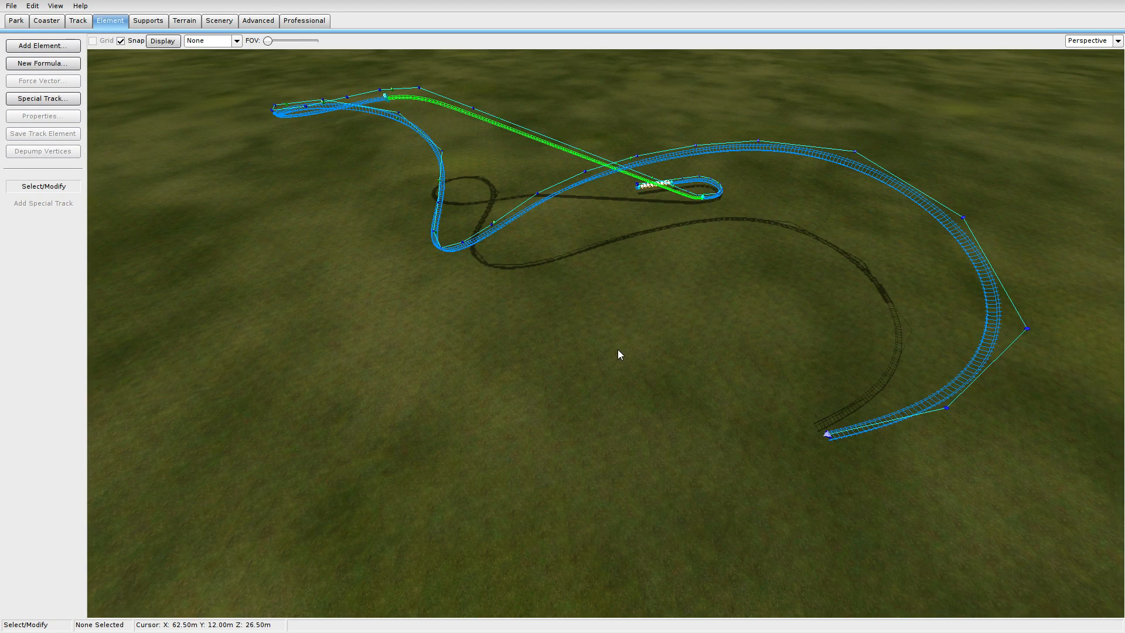
key(a)
mouse_move(617, 349)
middle_down()
mouse_move(668, 367)
mouse_move(695, 354)
mouse_move(721, 371)
mouse_move(703, 346)
mouse_move(633, 349)
middle_up()
key(a)
key(a)
key(d)
key(d)
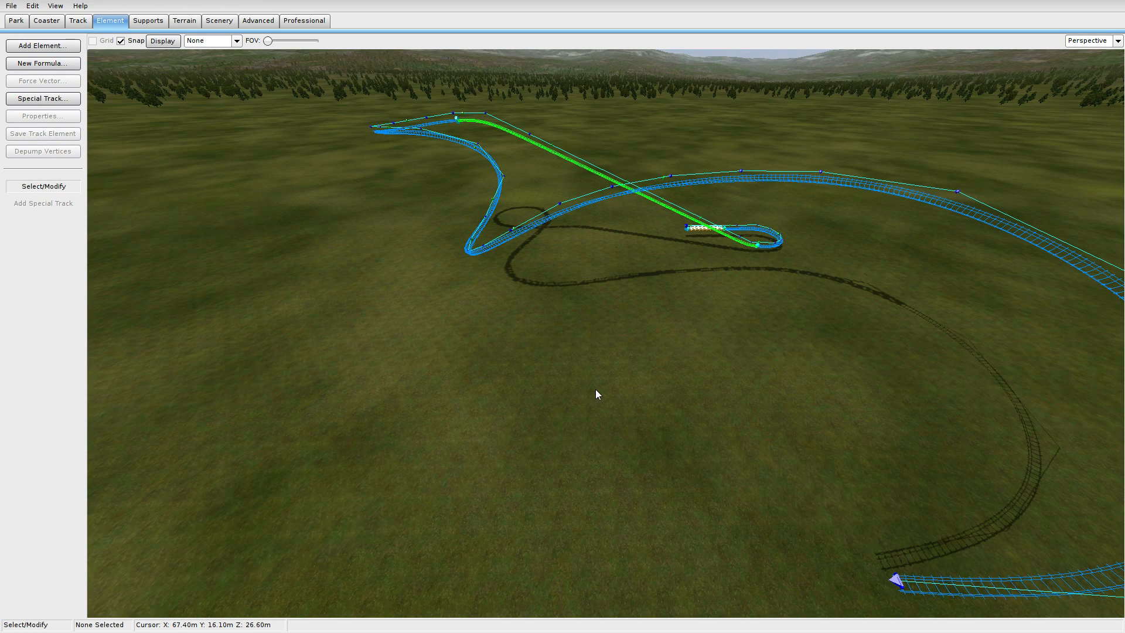
right_drag(568, 380, 603, 405)
Examine the height profile of the descending turn in the Left and Right views.
click(1088, 41)
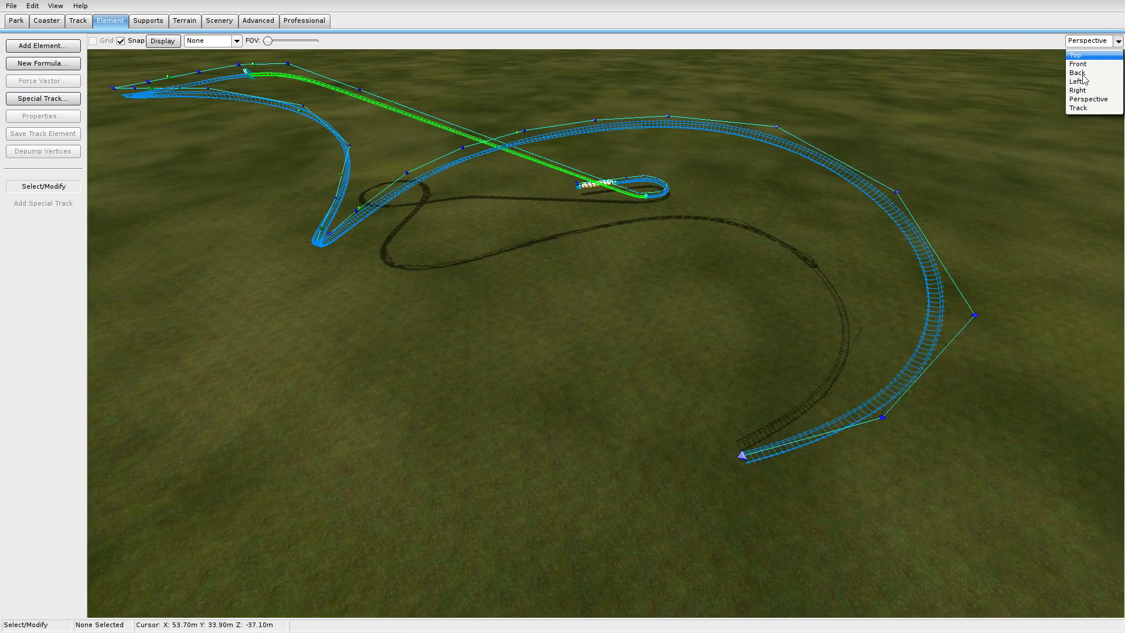
click(1078, 64)
click(1088, 41)
click(1089, 80)
right_drag(690, 369, 513, 412)
scroll(529, 413, down, 5)
scroll(504, 399, up, 3)
scroll(468, 407, up, 2)
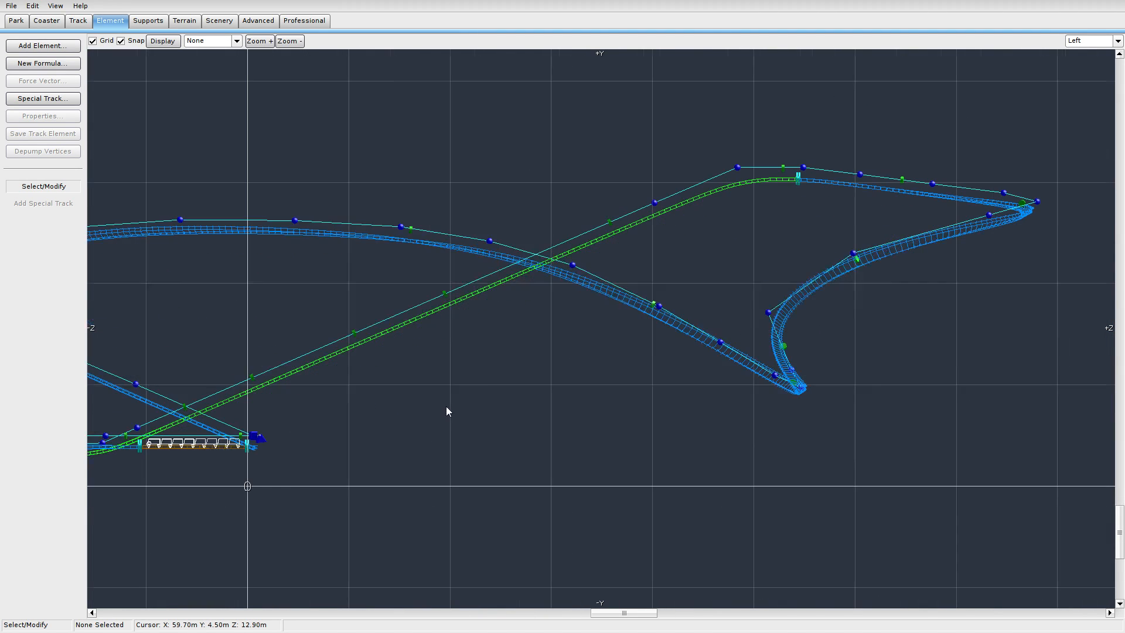
click(1088, 41)
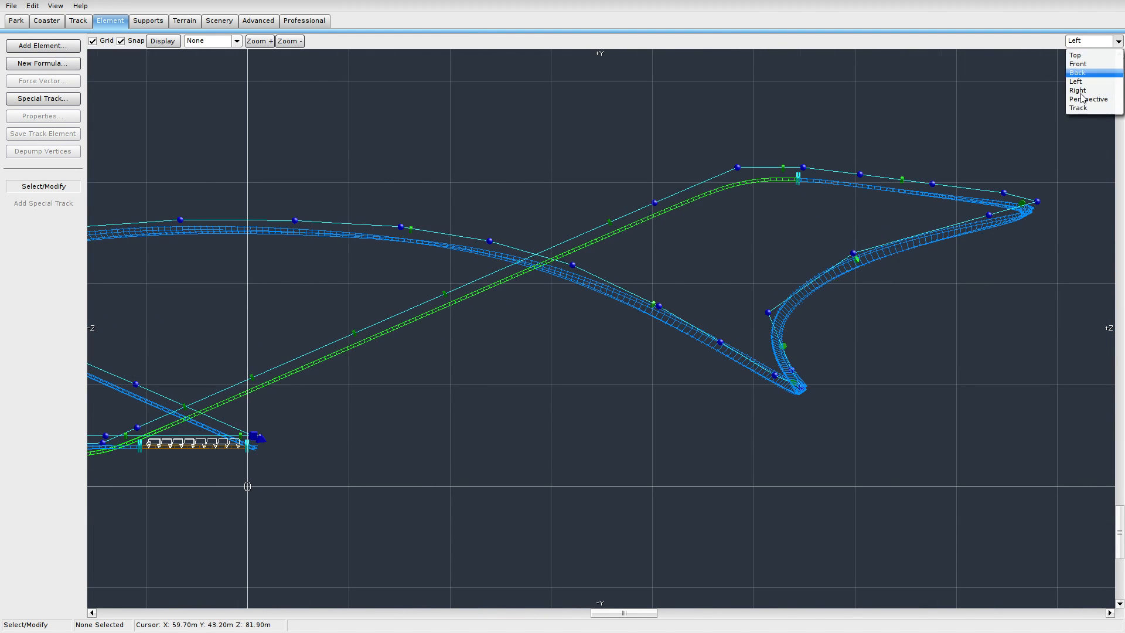
click(1089, 92)
scroll(487, 361, up, 4)
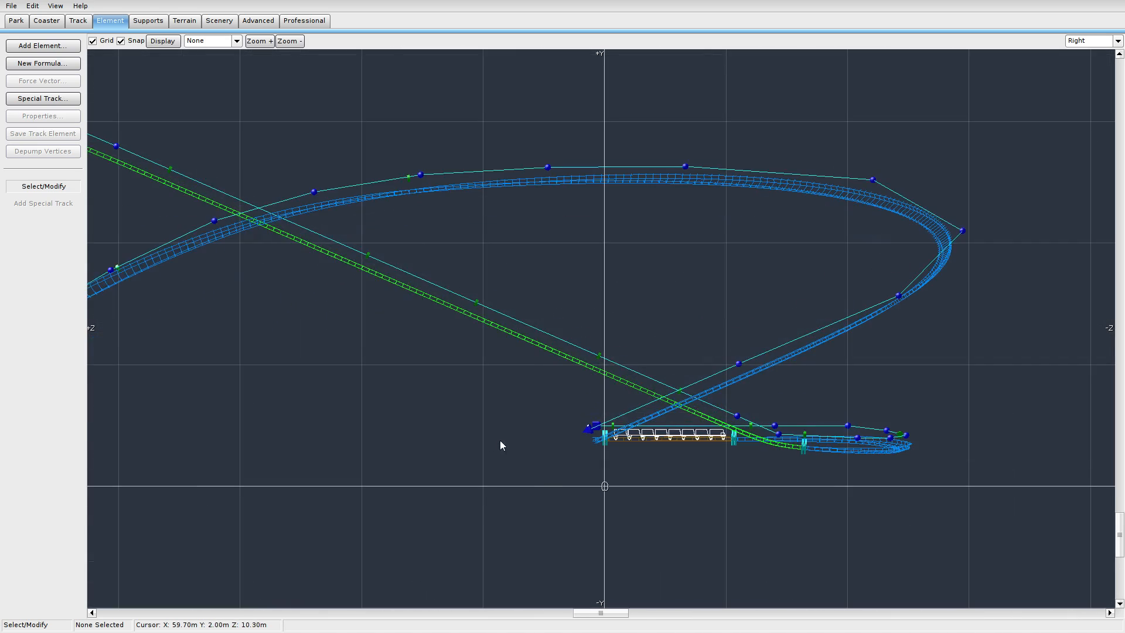
In the Left view, raise the track's end vertex above the station's level so the descent out of the turn flattens.
click(1088, 41)
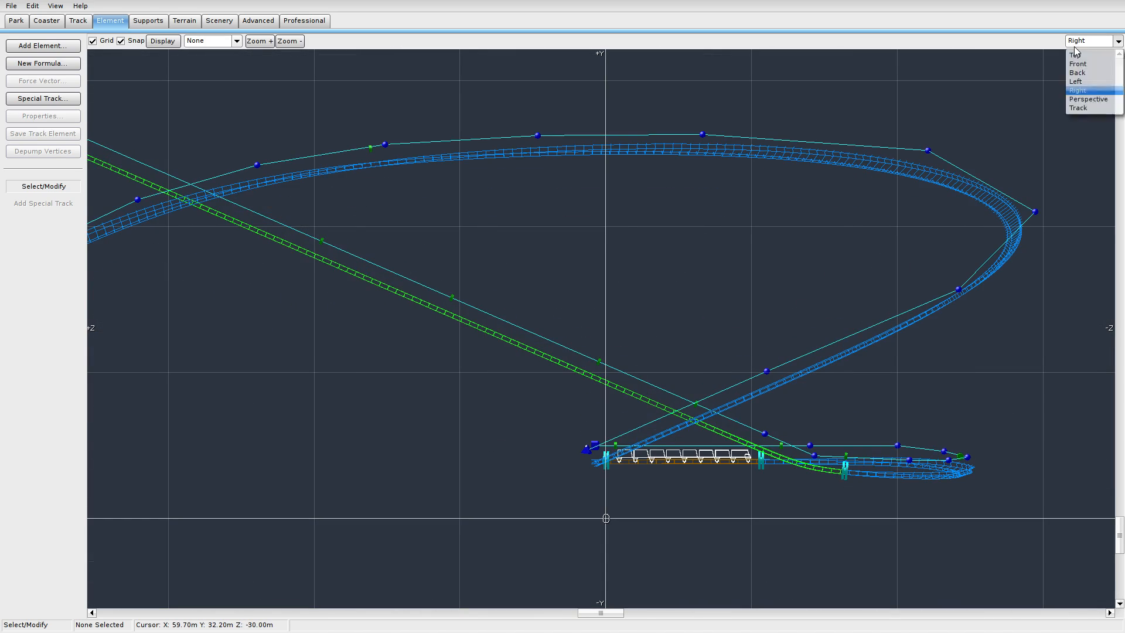
click(1088, 83)
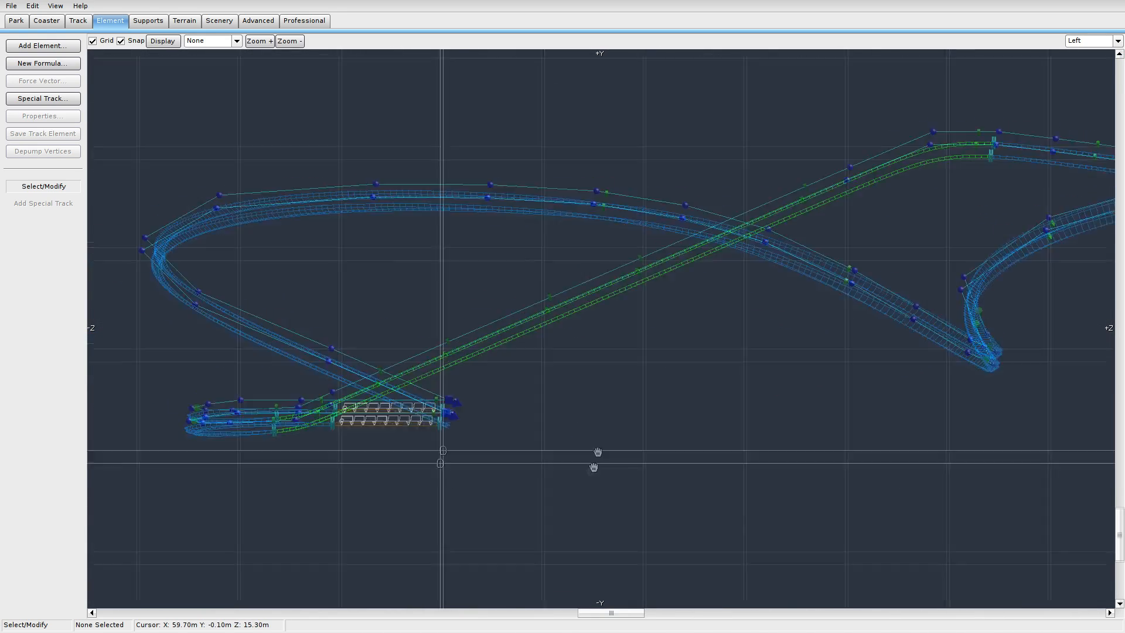
click(403, 428)
drag(398, 428, 411, 391)
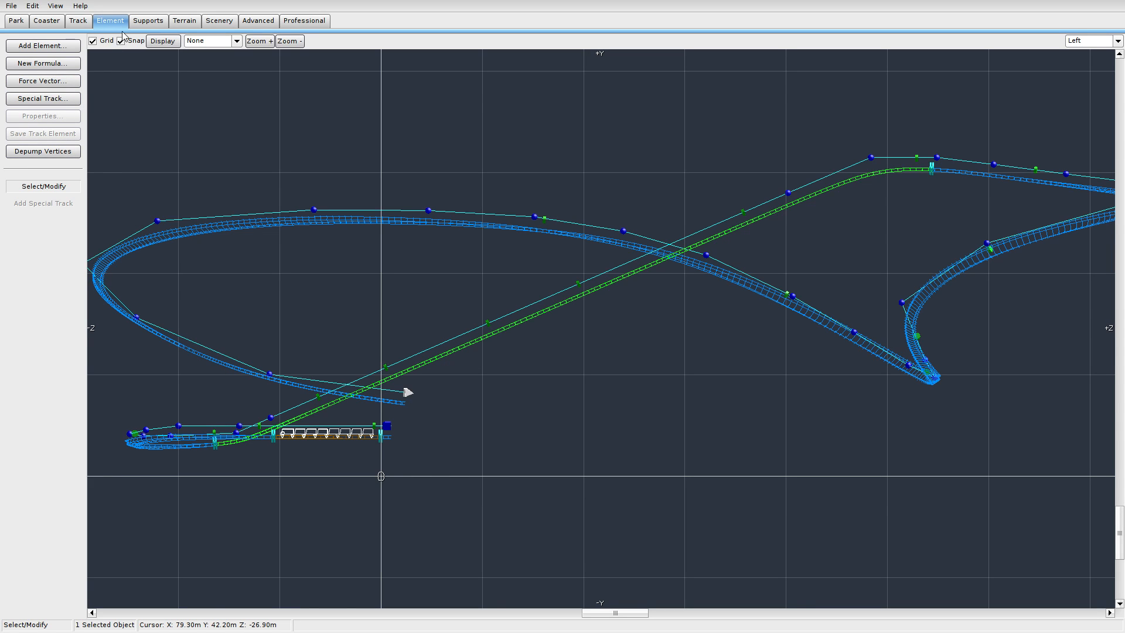
Add three vertices beyond the track's end, one near its height and two climbing, the first of these at about Y 15 m, Z 30 m.
click(80, 22)
click(43, 238)
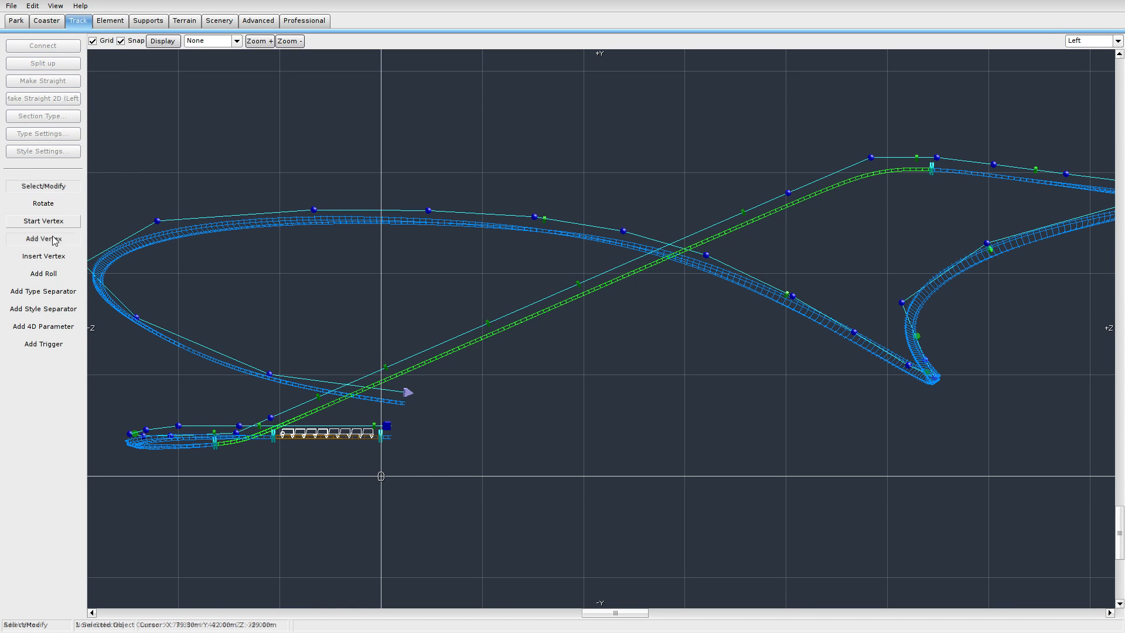
click(519, 395)
right_drag(642, 373, 478, 395)
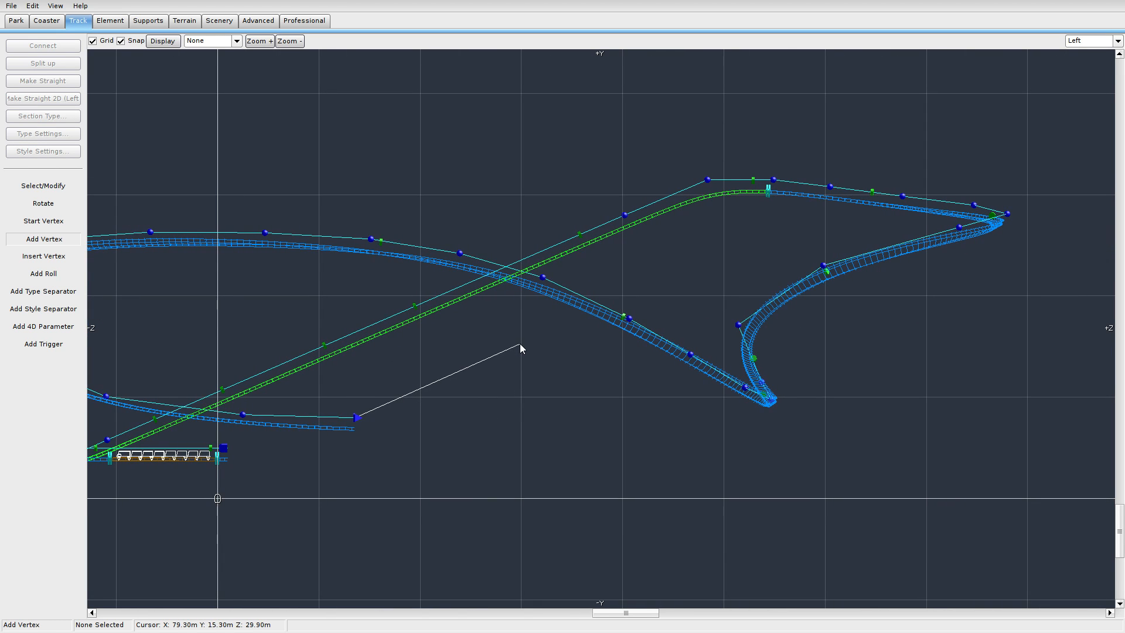
click(520, 345)
click(637, 288)
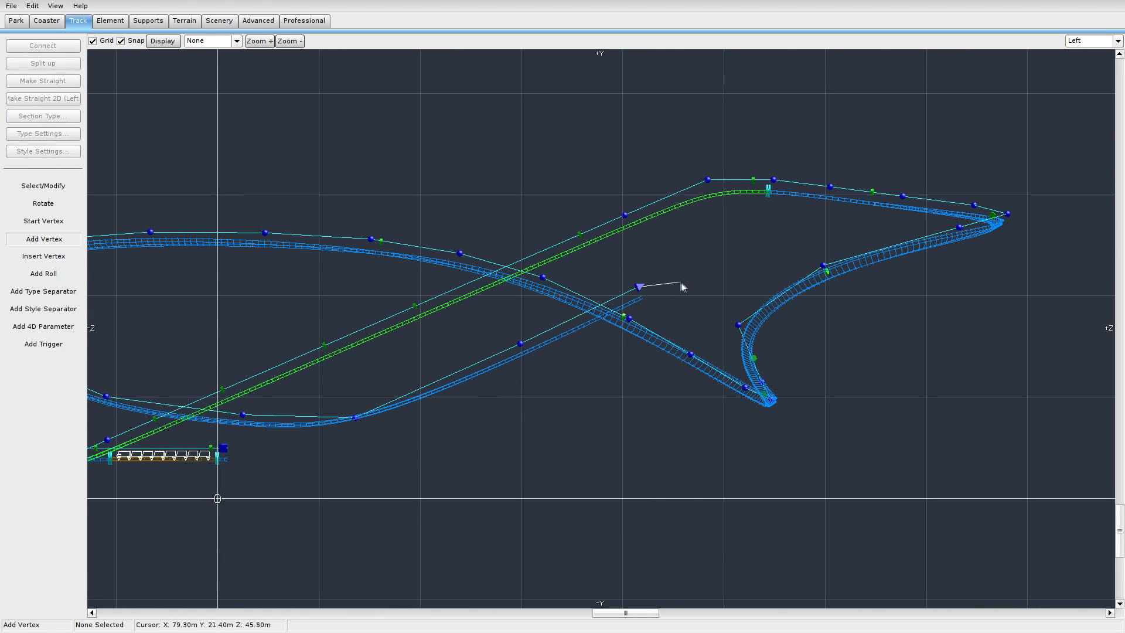
Pull the last two vertices of the climb back toward the valley to shorten the rise.
click(44, 185)
drag(518, 343, 498, 309)
drag(639, 288, 580, 282)
drag(505, 311, 435, 363)
Add another vertex beyond the climb and shift the last three vertices so the hill rises and levels out at its end.
click(41, 238)
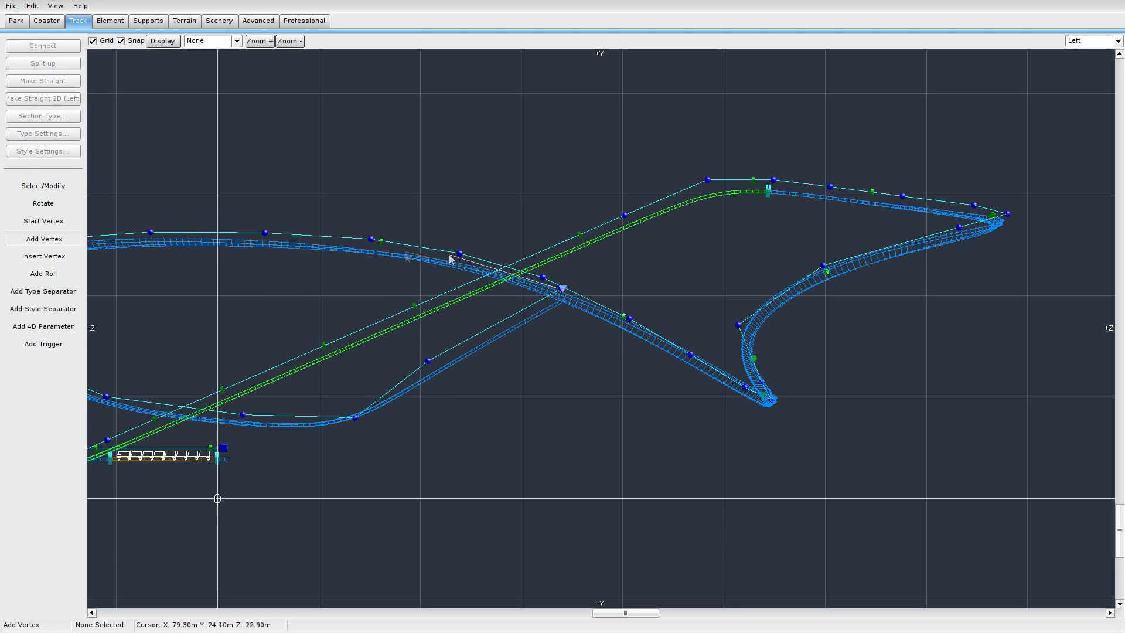
click(692, 258)
click(48, 188)
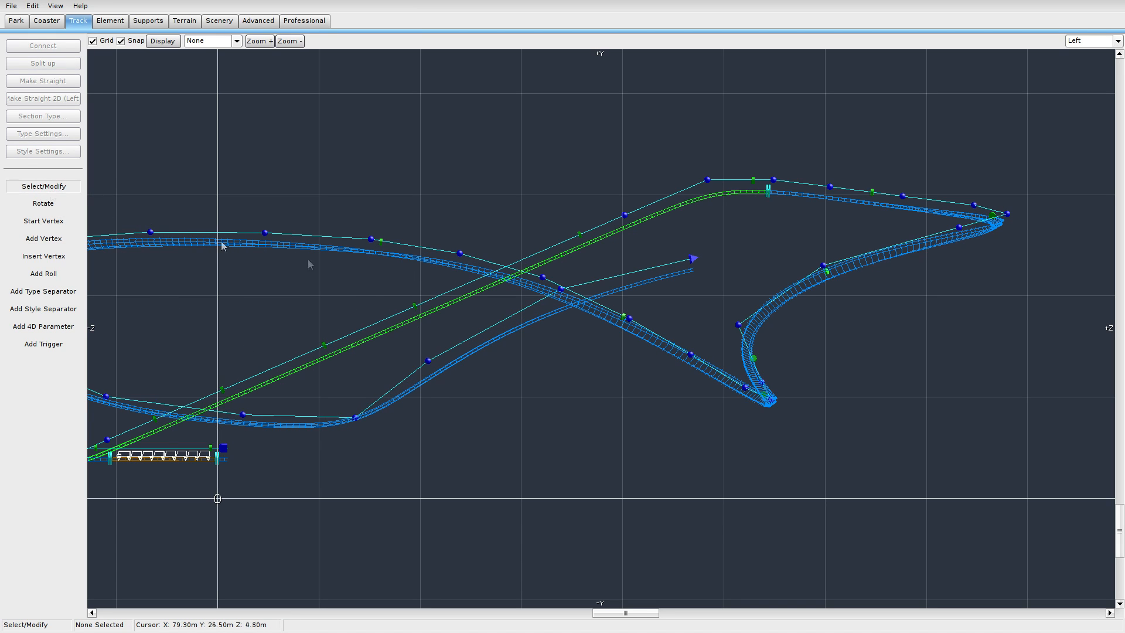
click(560, 289)
drag(428, 360, 471, 326)
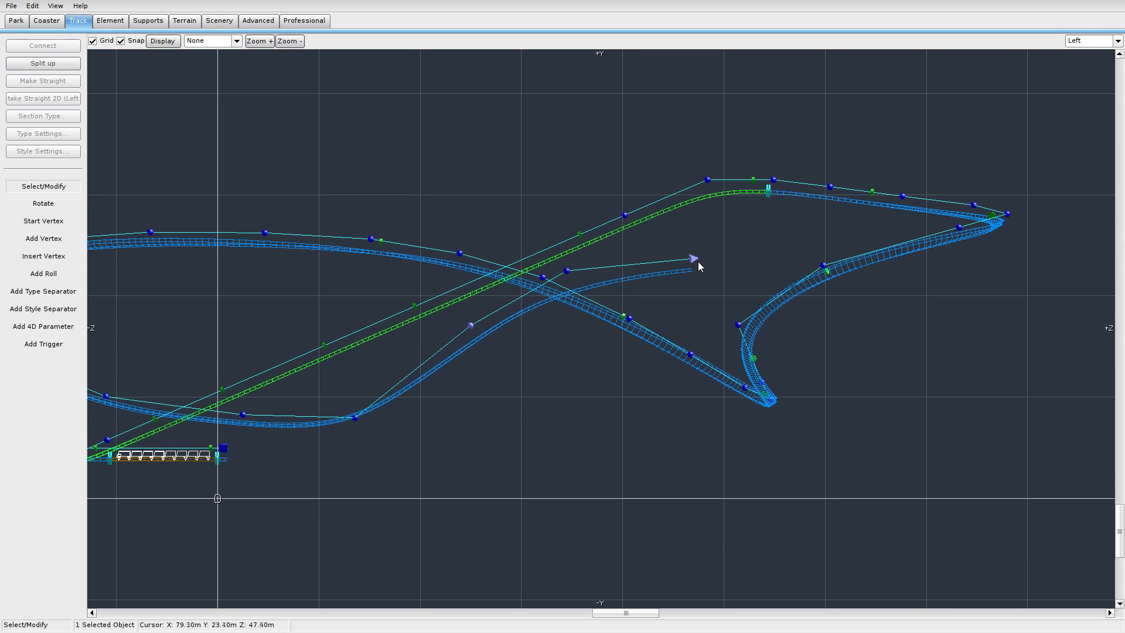
right_drag(462, 473, 690, 501)
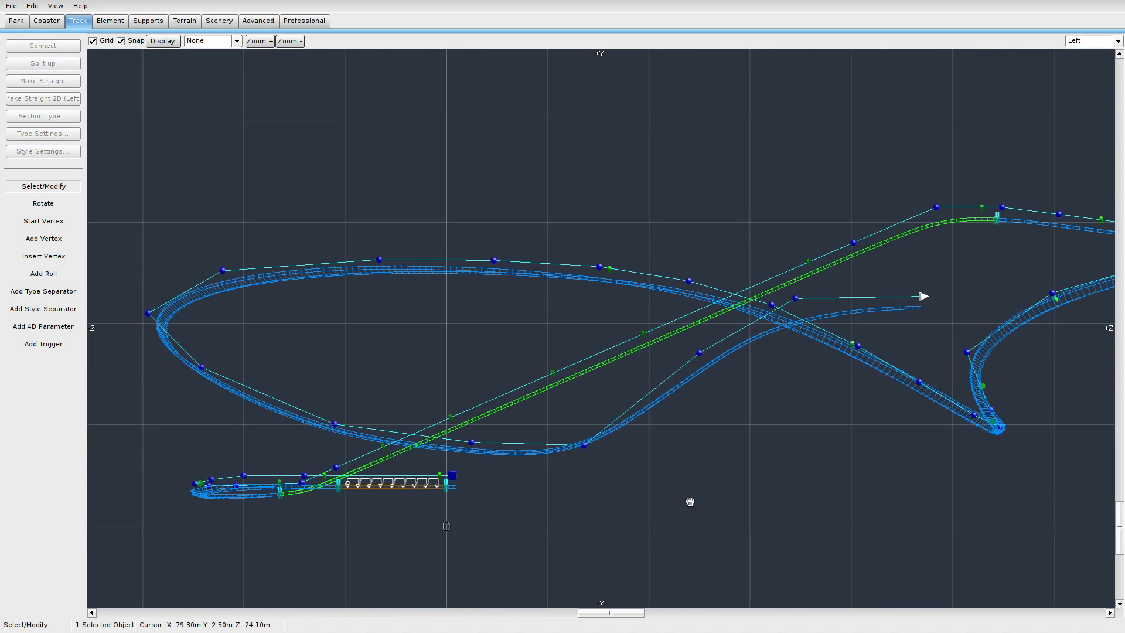
Check the coordinates of a vertex atop the earlier hill and of the end vertex, and nudge the climb's lower vertex slightly back and down.
double_click(379, 259)
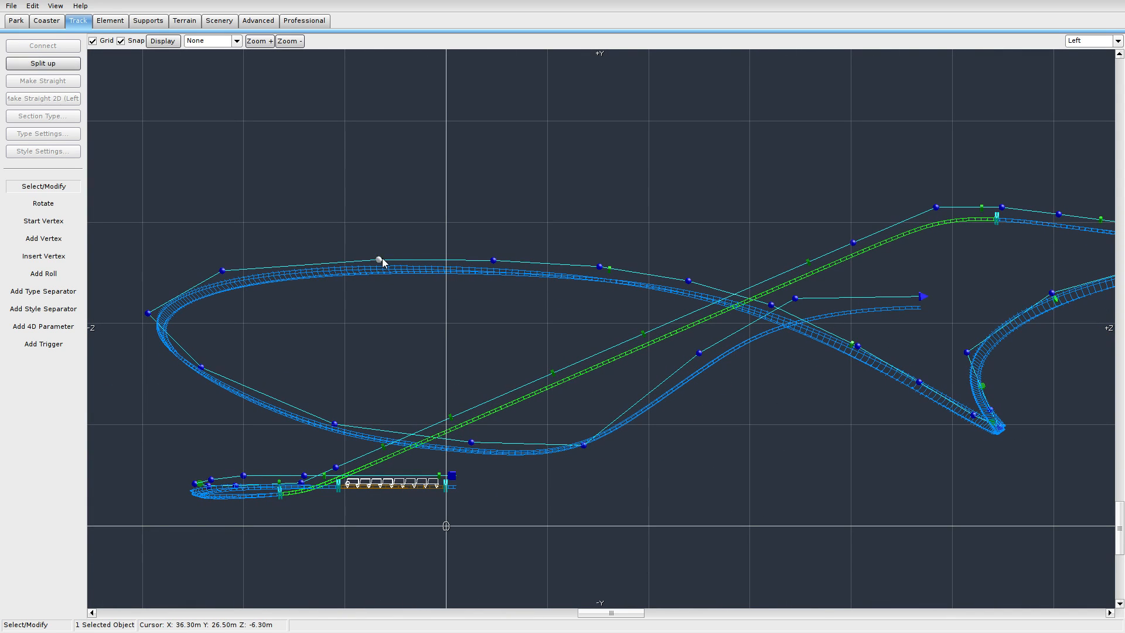
click(469, 174)
right_drag(898, 273, 640, 264)
double_click(664, 287)
click(469, 175)
mouse_move(440, 344)
mouse_down()
mouse_move(406, 357)
mouse_move(428, 351)
mouse_up()
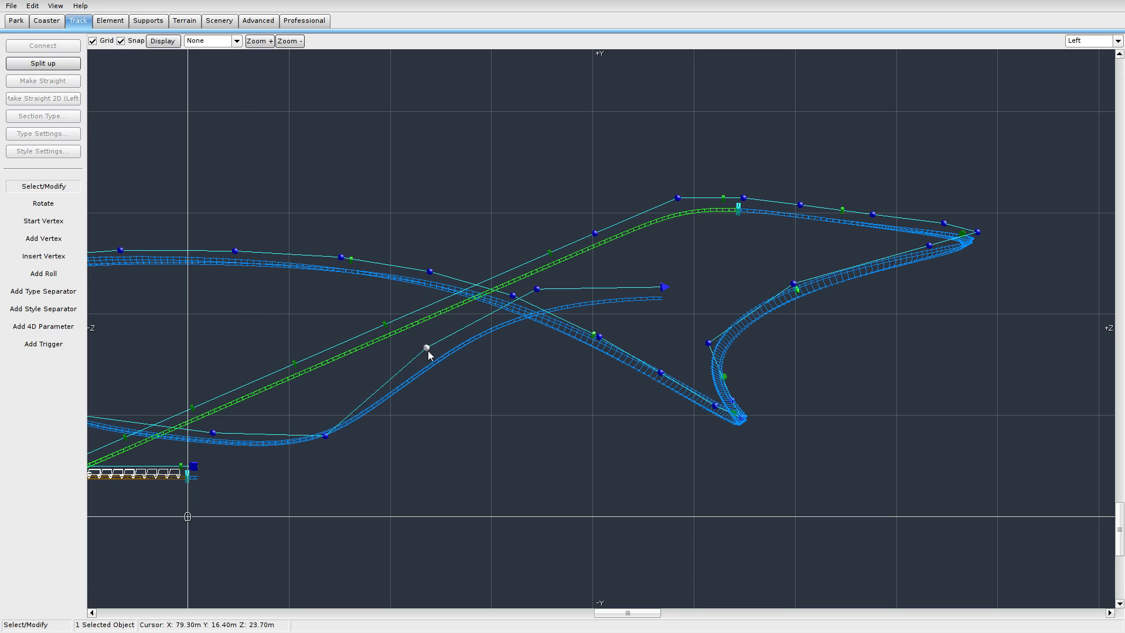
In the Top view, select the vertices from the turn's exit to the track's end and straighten them in 2D.
click(1081, 41)
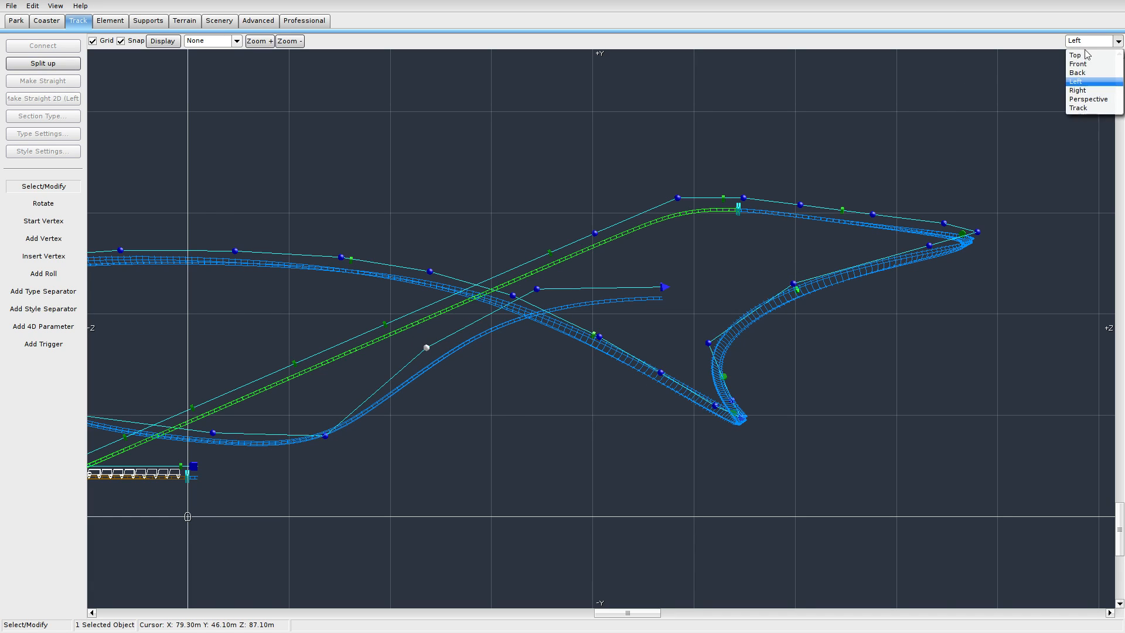
click(1087, 54)
scroll(522, 384, down, 4)
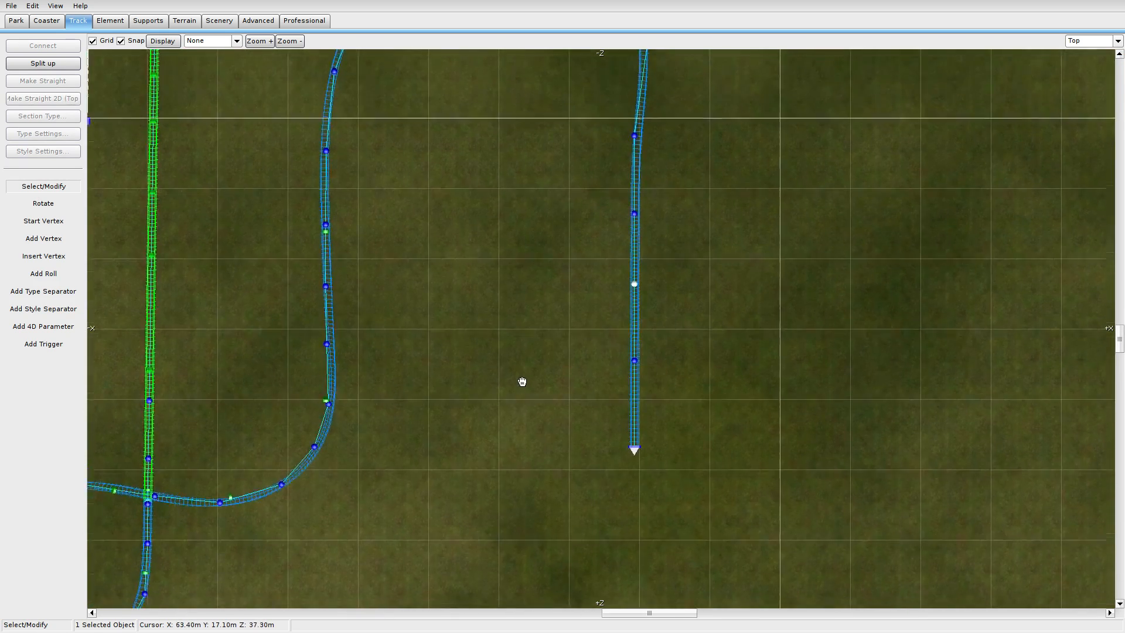
drag(659, 150, 599, 436)
click(67, 103)
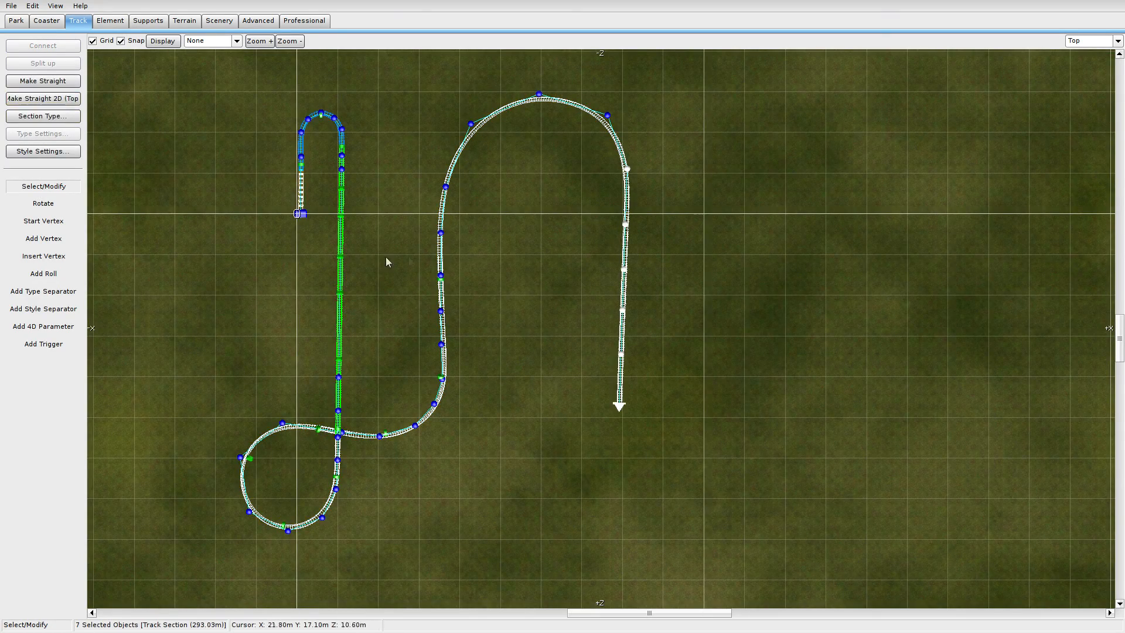
Add three vertices past the track's end, curving it toward the small loop at the first drop.
click(706, 400)
right_drag(477, 489, 493, 387)
scroll(508, 413, up, 3)
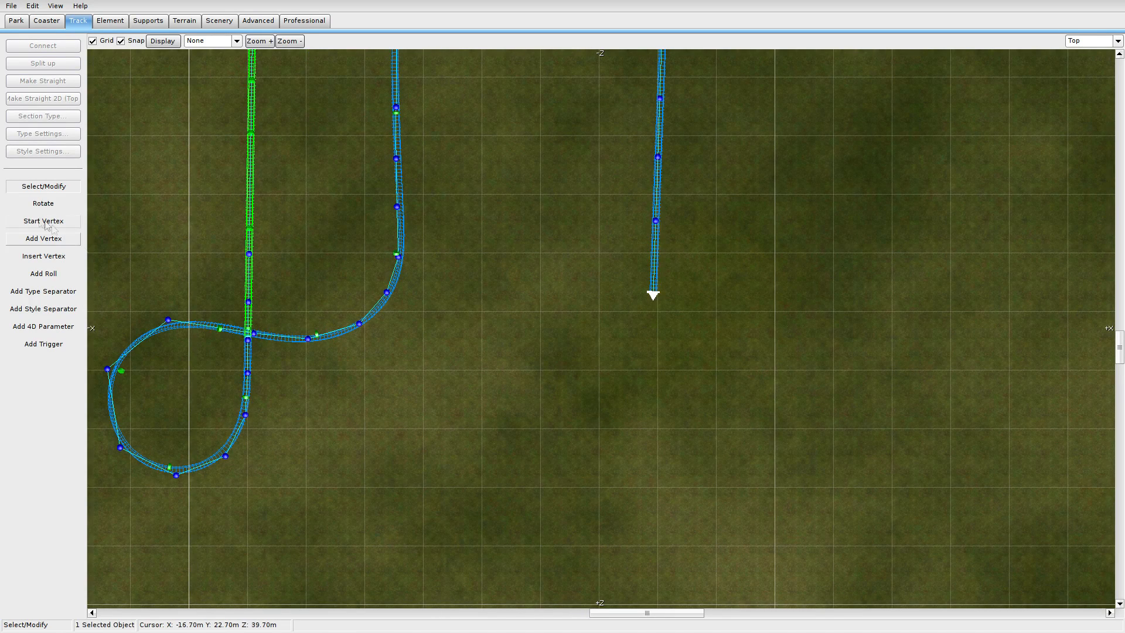
click(42, 240)
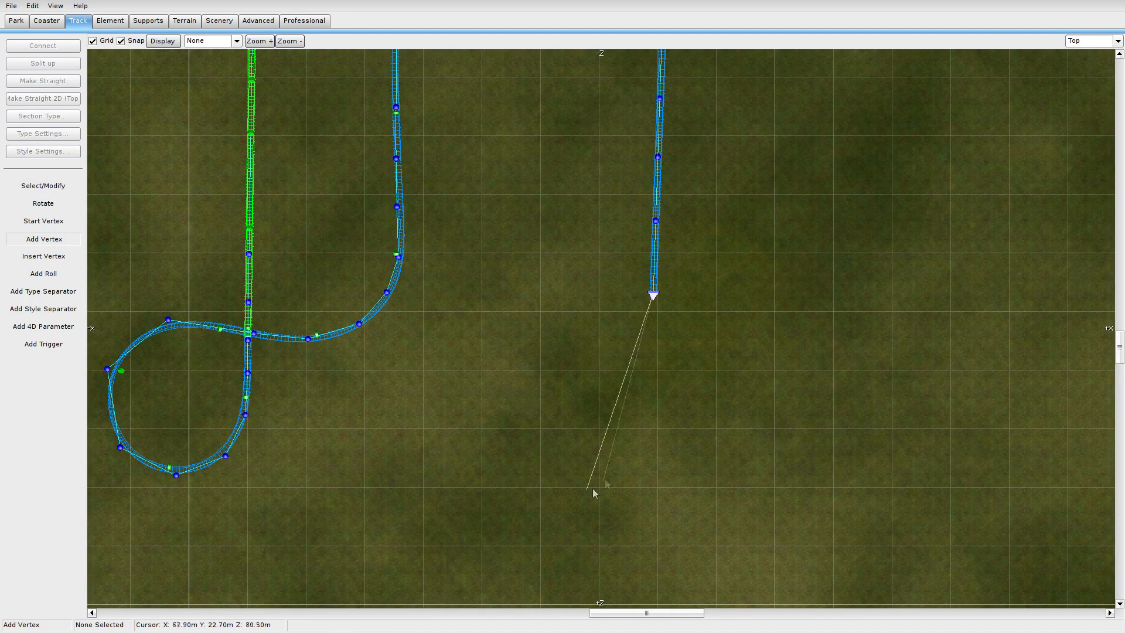
click(638, 368)
click(541, 420)
click(365, 428)
click(43, 187)
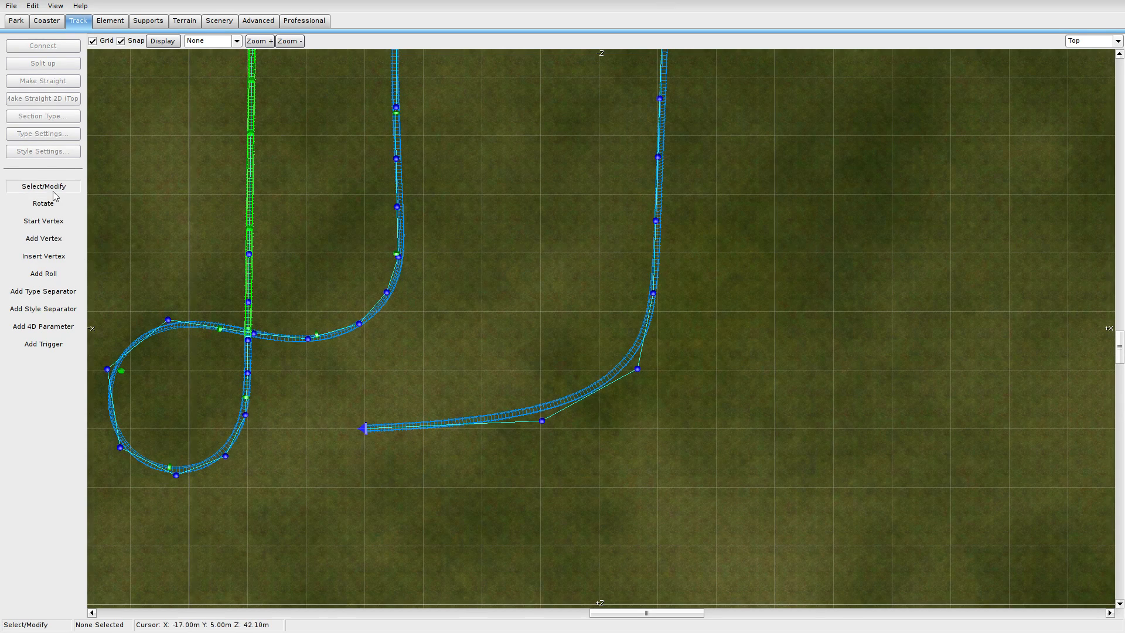
Insert an extra vertex into the new turn and reposition its vertices to form a rounder curve.
drag(542, 421, 507, 431)
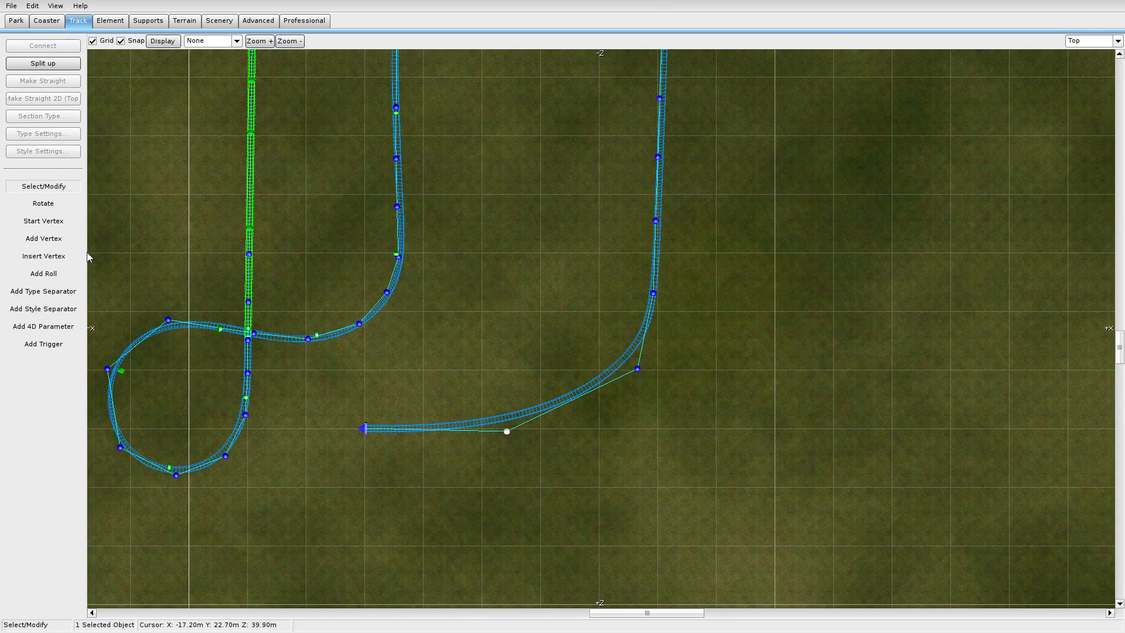
click(51, 259)
click(546, 415)
click(50, 188)
drag(571, 400, 573, 421)
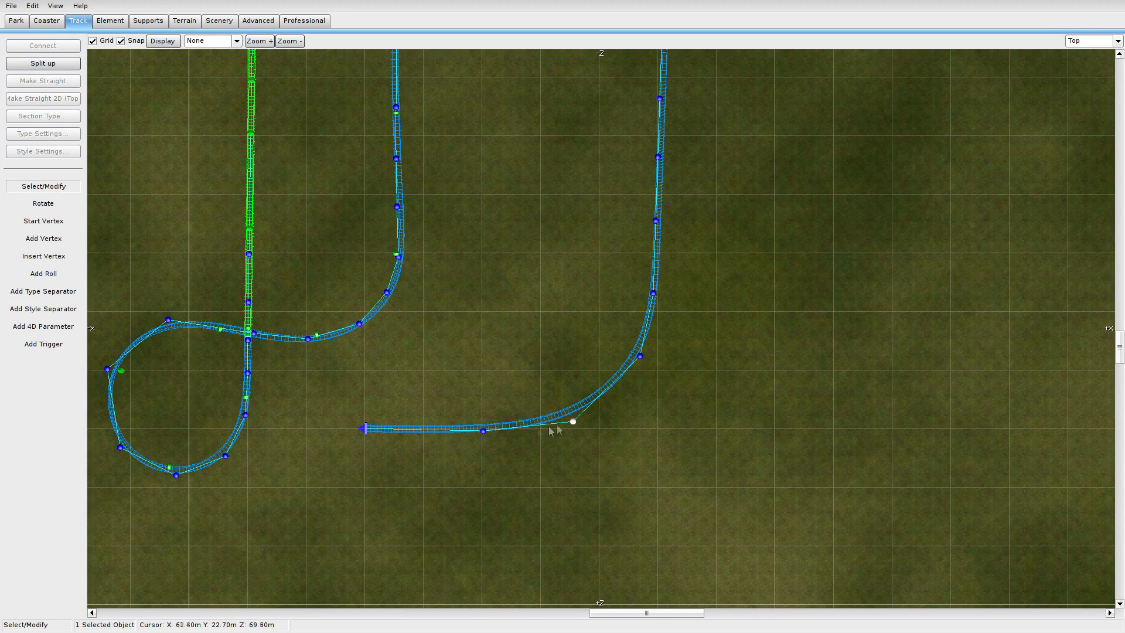
Nudge the vertex before the track's end into line with the end vertex and check the track's height profile in the Right view.
drag(483, 431, 480, 427)
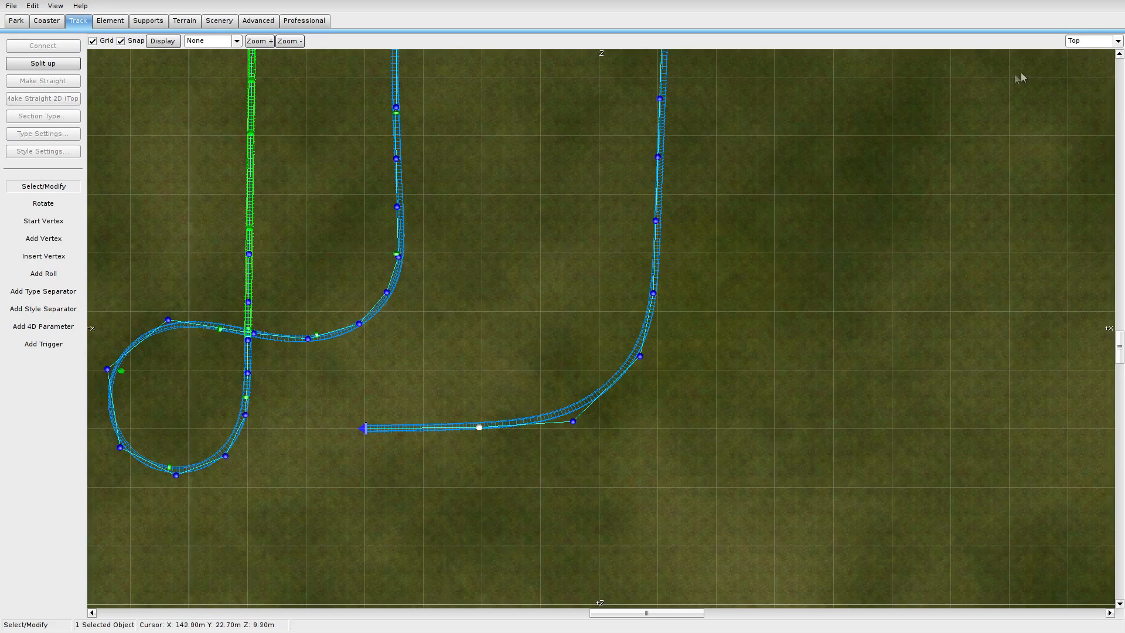
click(1093, 41)
click(1089, 90)
click(1086, 41)
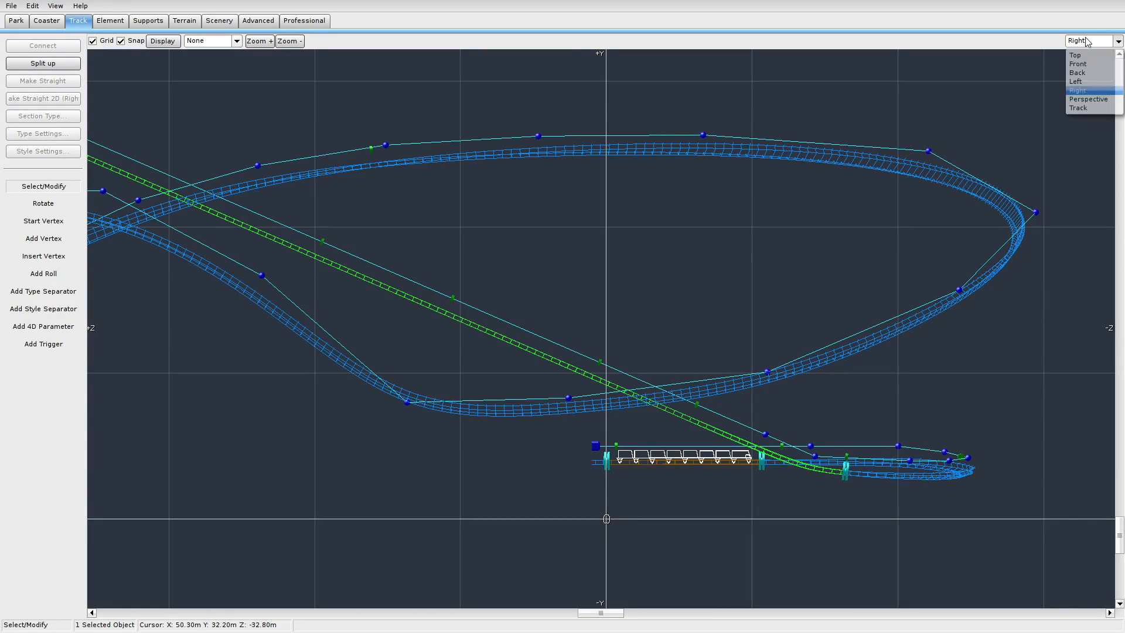
click(1087, 41)
right_drag(532, 331, 1017, 305)
scroll(728, 397, down, 2)
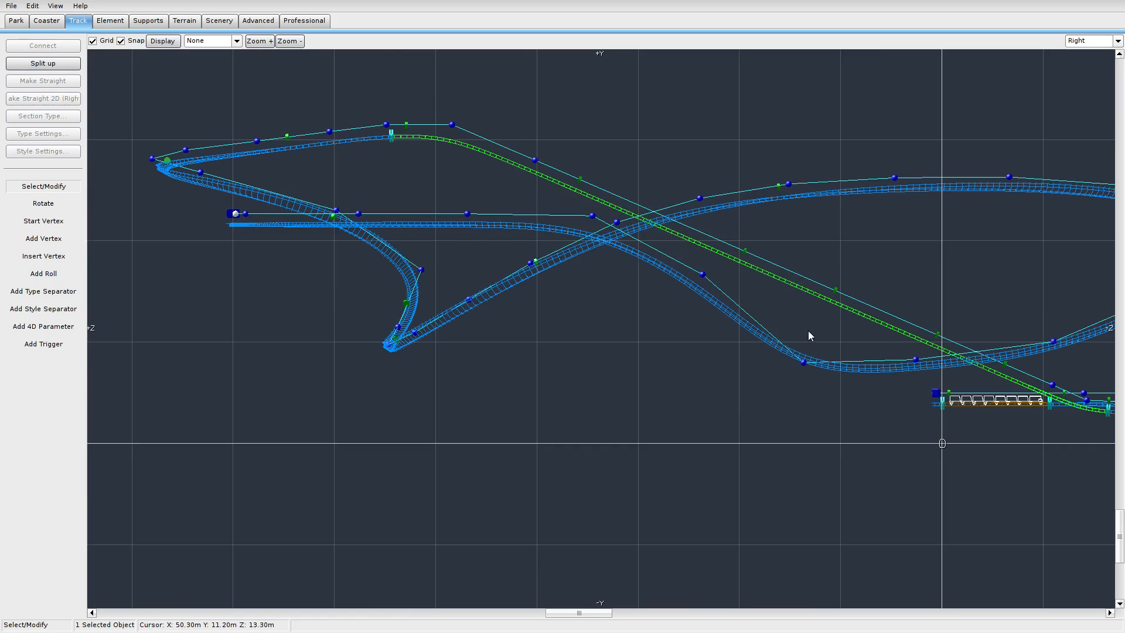
right_drag(626, 343, 565, 382)
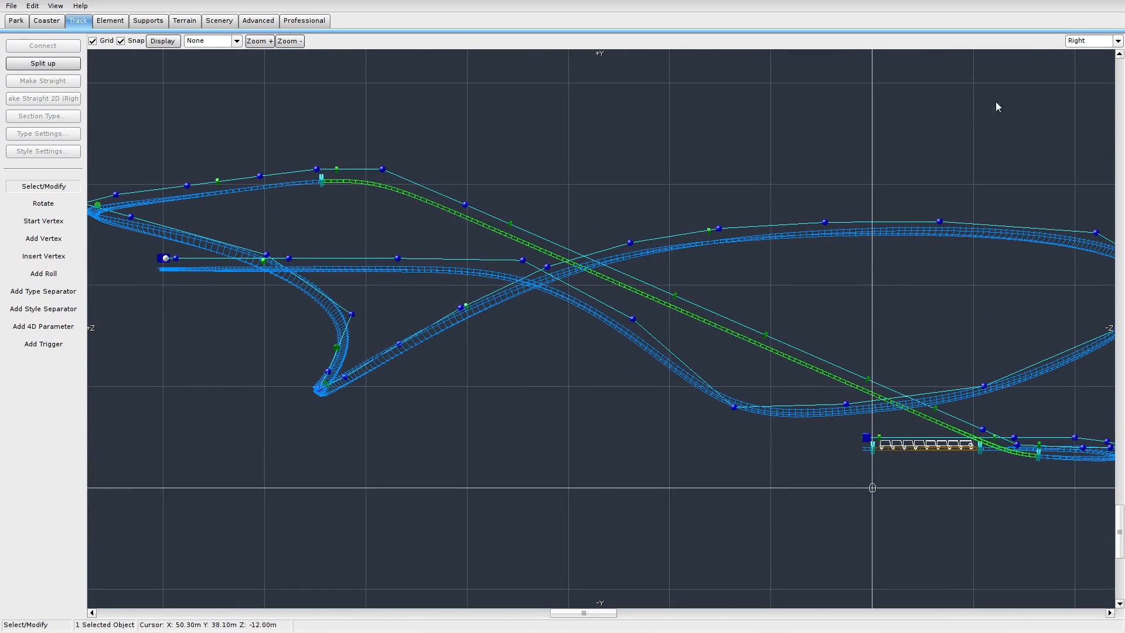
In the Perspective view, lower two vertices at the exit of the new final turn.
click(1088, 98)
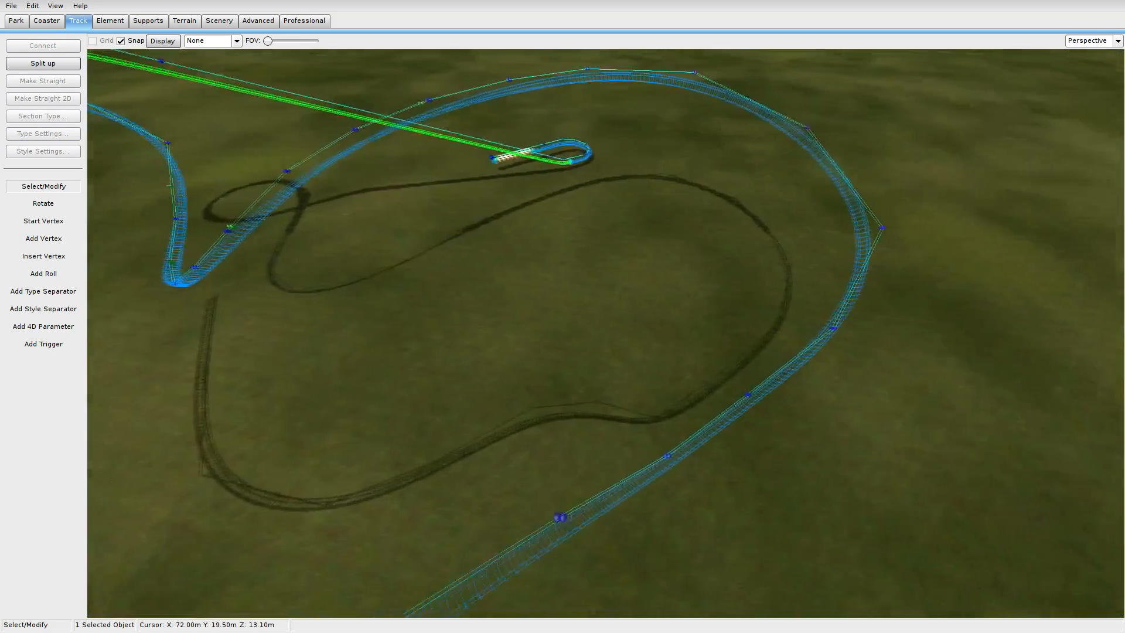
key(w)
mouse_move(606, 333)
right_down()
mouse_move(615, 214)
mouse_move(586, 199)
mouse_move(410, 263)
mouse_move(393, 307)
mouse_move(363, 251)
mouse_move(305, 217)
right_up()
key(d)
key(s)
right_drag(615, 214, 579, 217)
drag(527, 185, 513, 400)
drag(888, 185, 857, 369)
Lower the final turn's middle vertex, the end vertex and the vertex before it so the track keeps descending.
right_drag(853, 366, 533, 295)
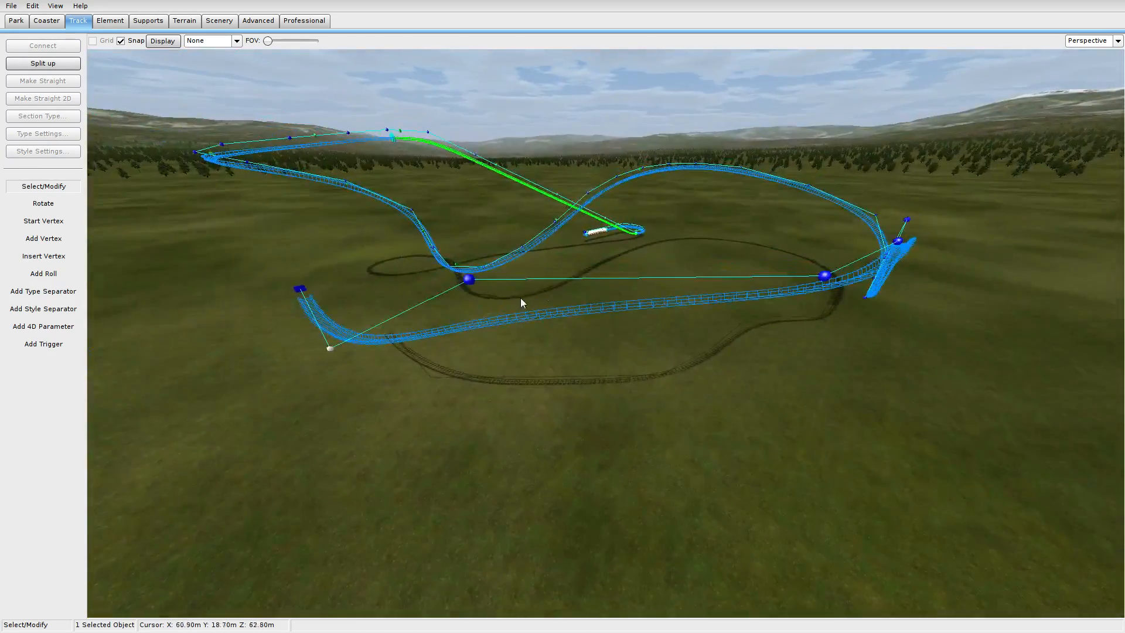
drag(470, 280, 501, 396)
right_drag(501, 396, 304, 350)
right_drag(697, 305, 732, 341)
drag(652, 303, 650, 427)
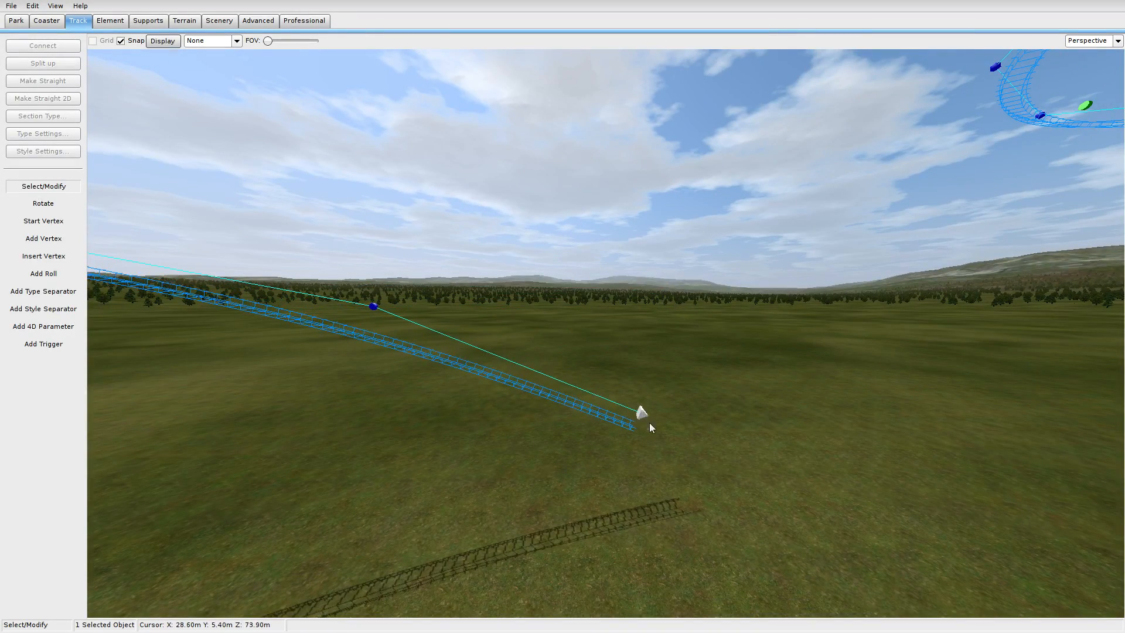
drag(374, 307, 359, 380)
right_drag(359, 380, 227, 320)
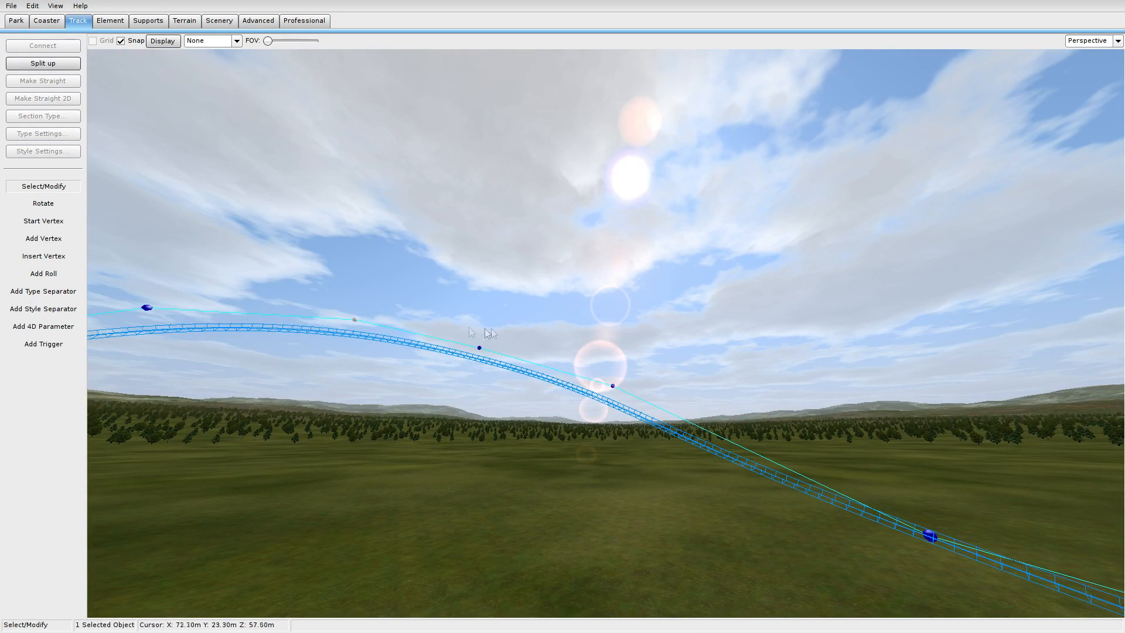
Lower two vertices on the hill's descent into the final turn and, in the Top view, shift the second-to-last vertex slightly outward.
drag(479, 350, 475, 394)
drag(613, 385, 609, 450)
right_drag(513, 500, 573, 490)
click(1075, 45)
click(1088, 99)
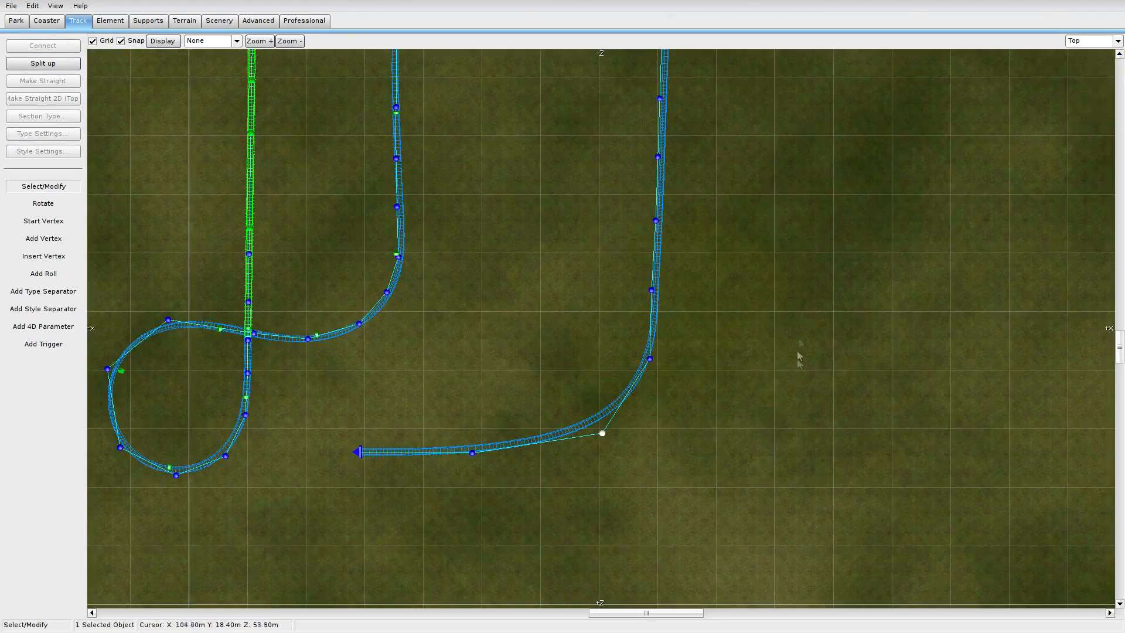
right_drag(648, 457, 669, 437)
drag(493, 433, 493, 443)
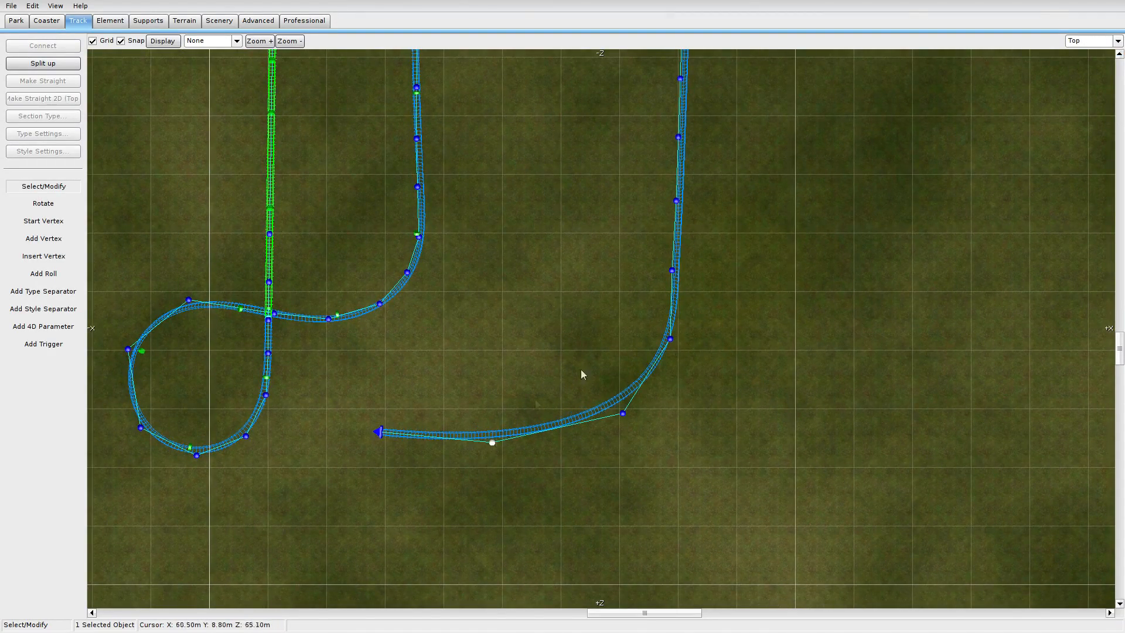
Select the vertices from the hill through the final turn to the track's end and depump them.
drag(641, 115, 612, 548)
drag(815, 103, 455, 508)
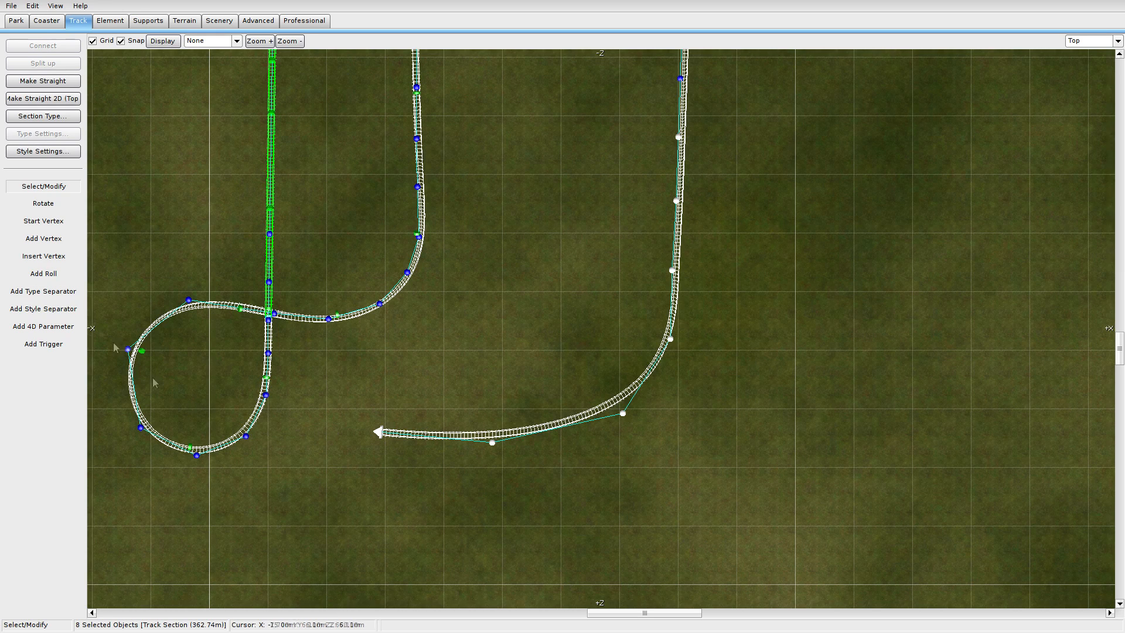
click(110, 21)
click(62, 151)
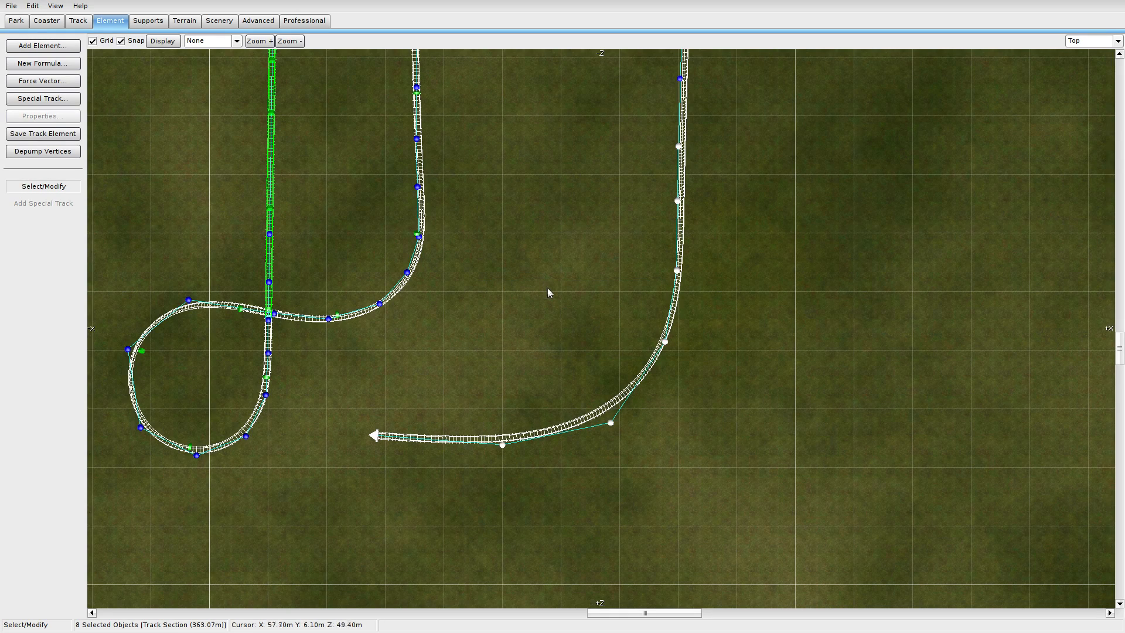
click(549, 287)
Examine the smoothness of the valley, hill and final turn in the Perspective view.
click(1117, 40)
click(1084, 97)
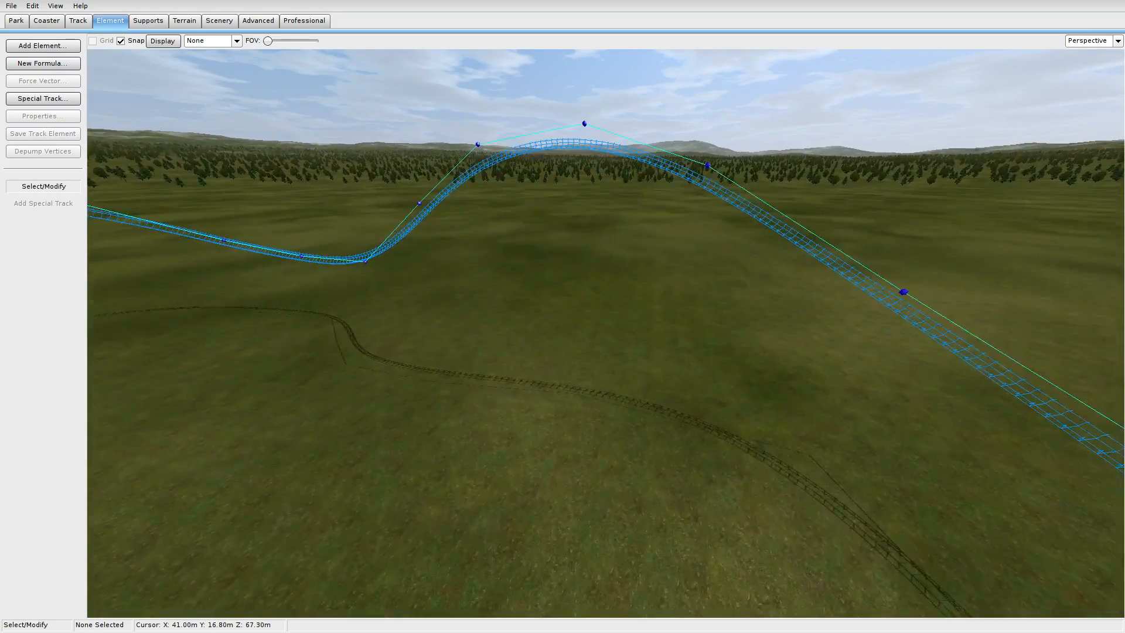
key(d)
right_drag(606, 332, 199, 339)
key(d)
key(w)
key(s)
key(d)
right_drag(785, 375, 715, 336)
click(1073, 41)
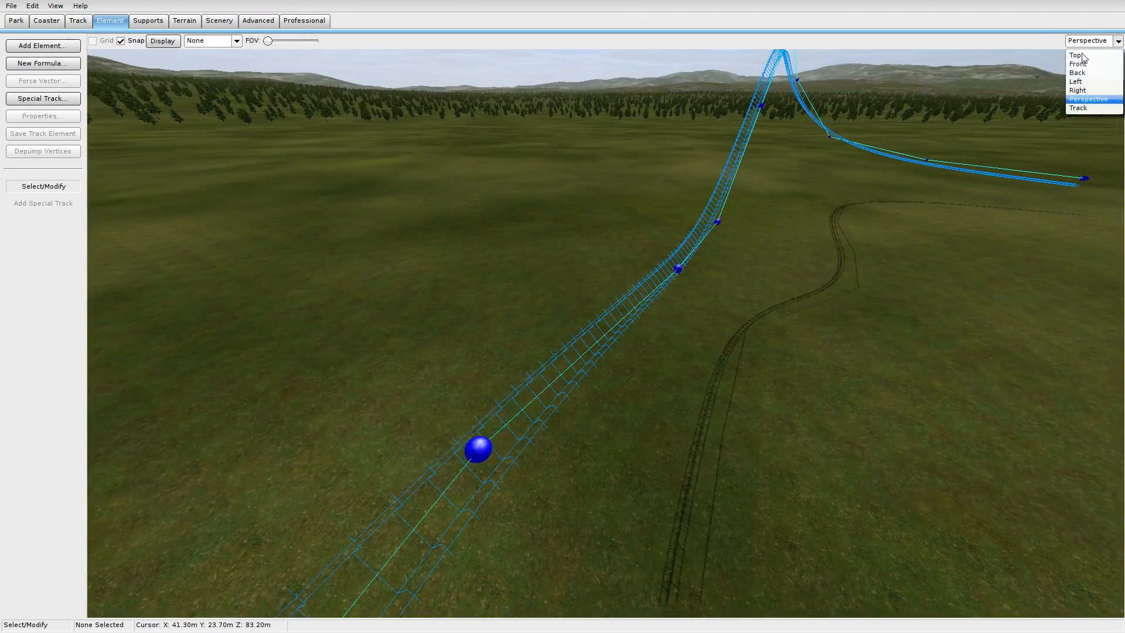
In the Top view, select the vertices from the wide turn's exit to the track's end and depump them.
click(1084, 64)
scroll(667, 396, down, 2)
scroll(614, 185, down, 2)
drag(615, 117, 673, 404)
shift+click(606, 376)
shift+click(554, 384)
shift+click(493, 380)
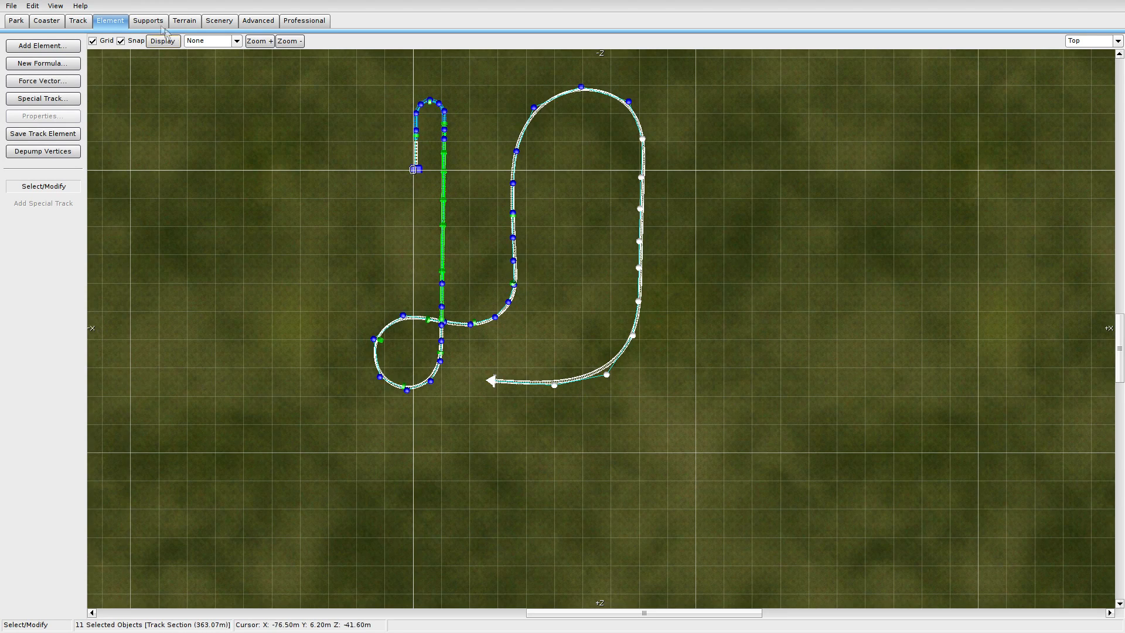
click(47, 152)
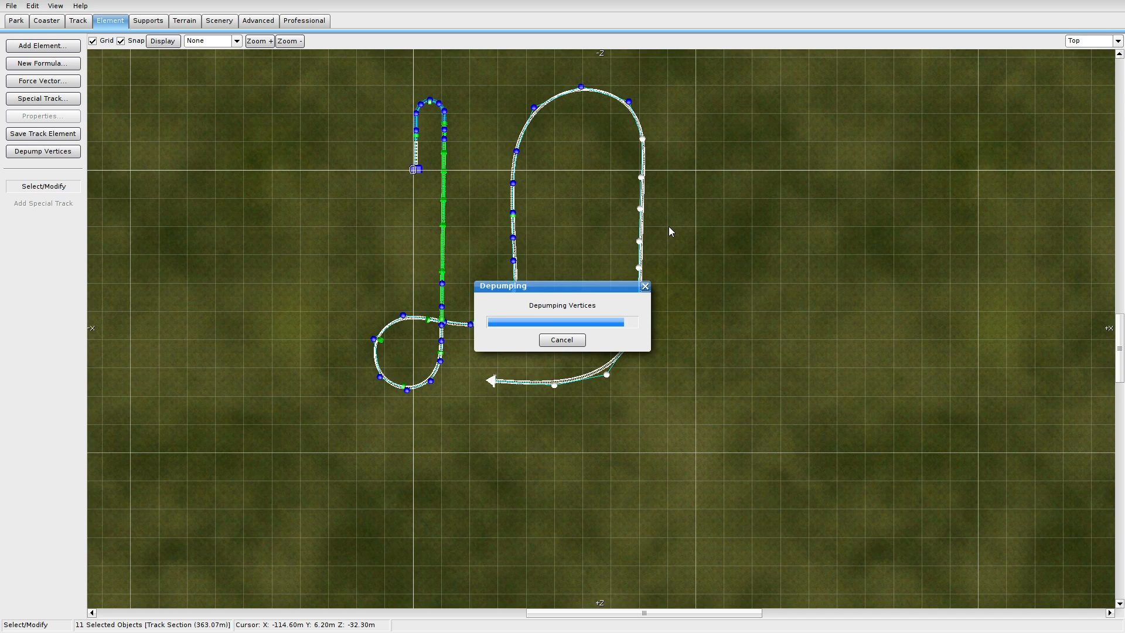
click(735, 236)
In the Perspective view, add roll points along the track from the wide turn over the hill to the final turn.
scroll(762, 266, up, 3)
click(1117, 41)
click(1086, 98)
right_drag(908, 110, 908, 110)
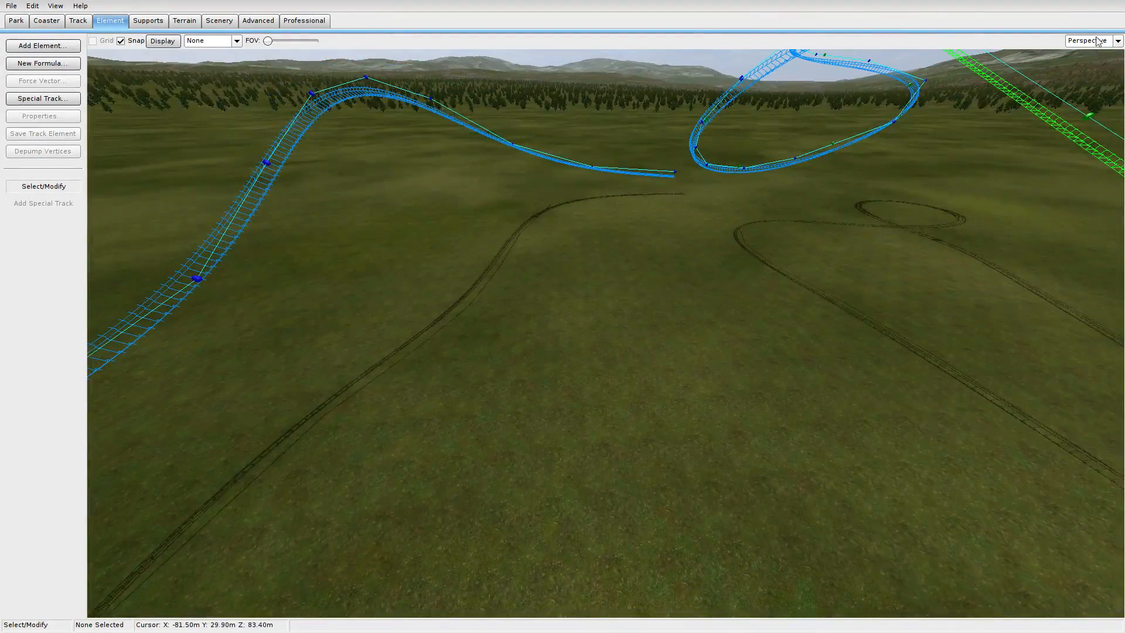
right_drag(727, 224, 627, 221)
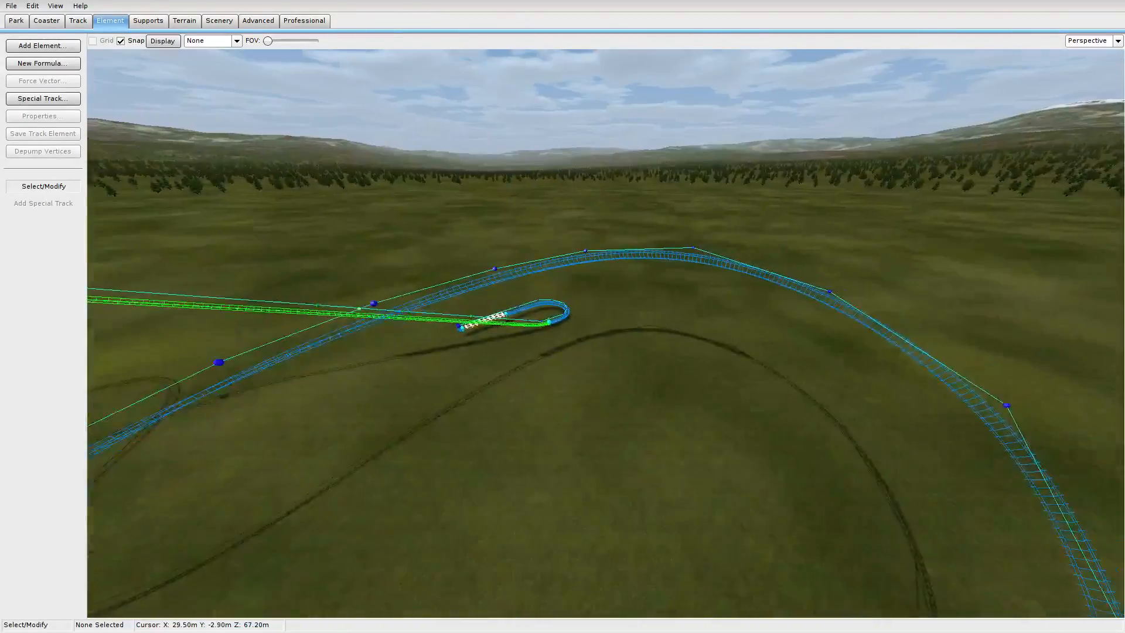
click(80, 21)
click(51, 275)
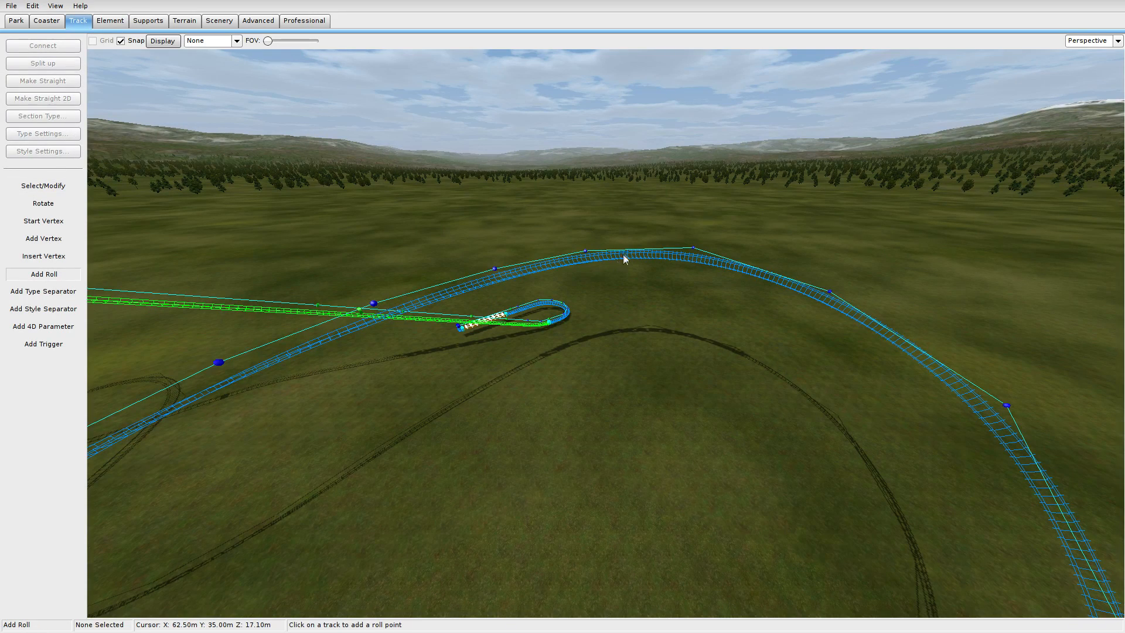
click(936, 387)
right_drag(936, 386, 765, 465)
right_drag(552, 454, 281, 381)
right_drag(481, 428, 570, 384)
right_drag(626, 345, 702, 378)
right_drag(633, 374, 621, 387)
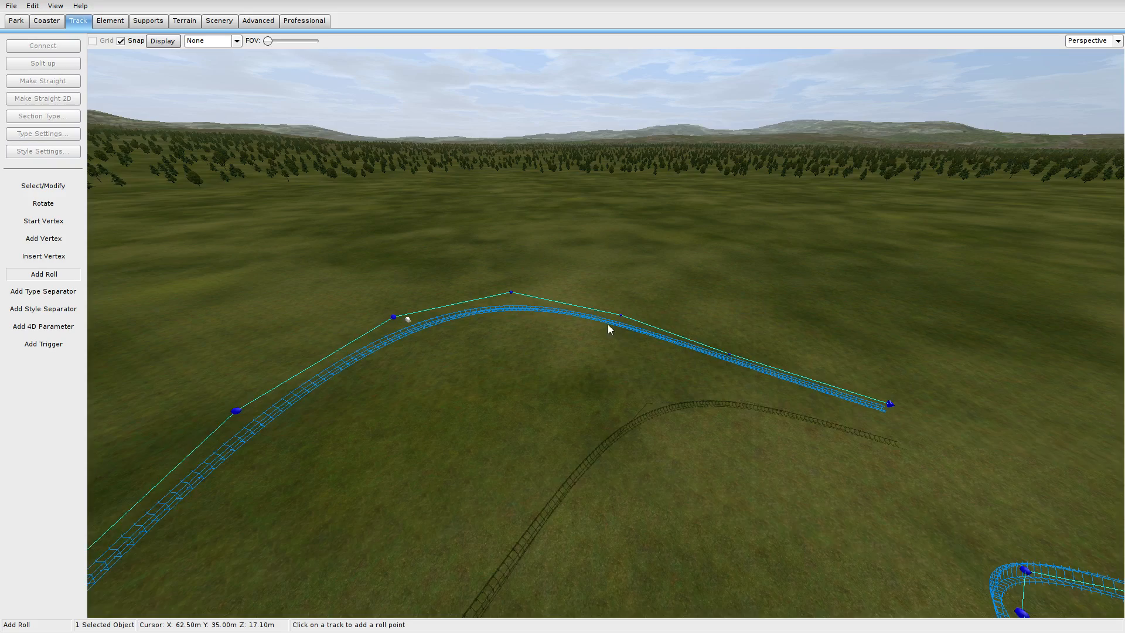
right_drag(446, 380, 546, 409)
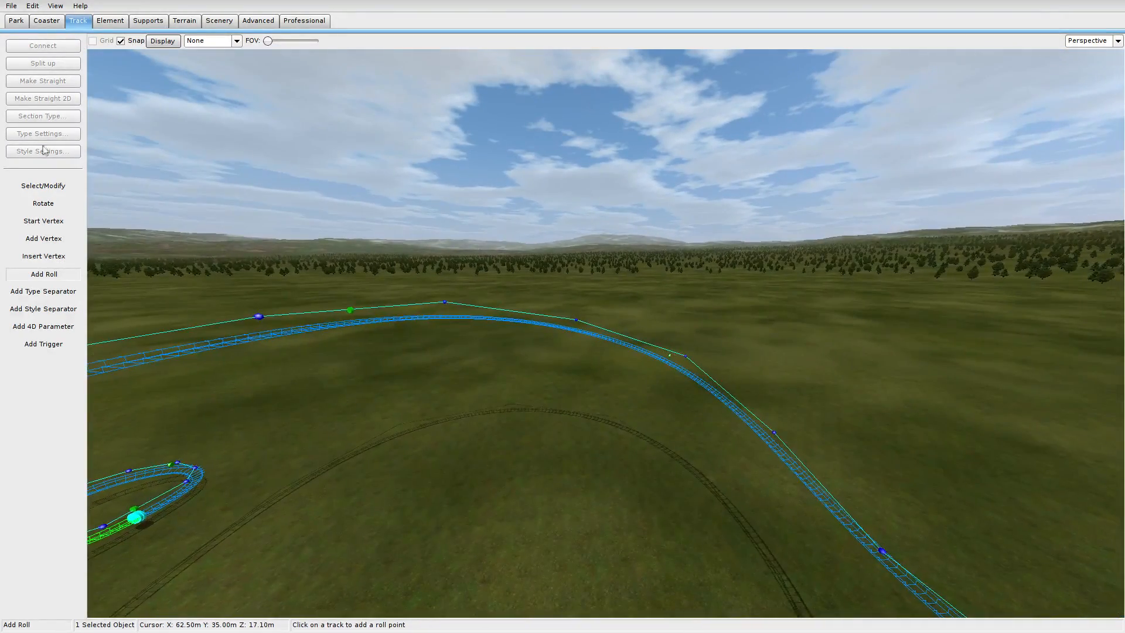
Set the roll points on the wide turn and at the start of the climb to no lateral G-force.
click(30, 188)
right_drag(281, 328, 328, 333)
right_drag(527, 357, 565, 364)
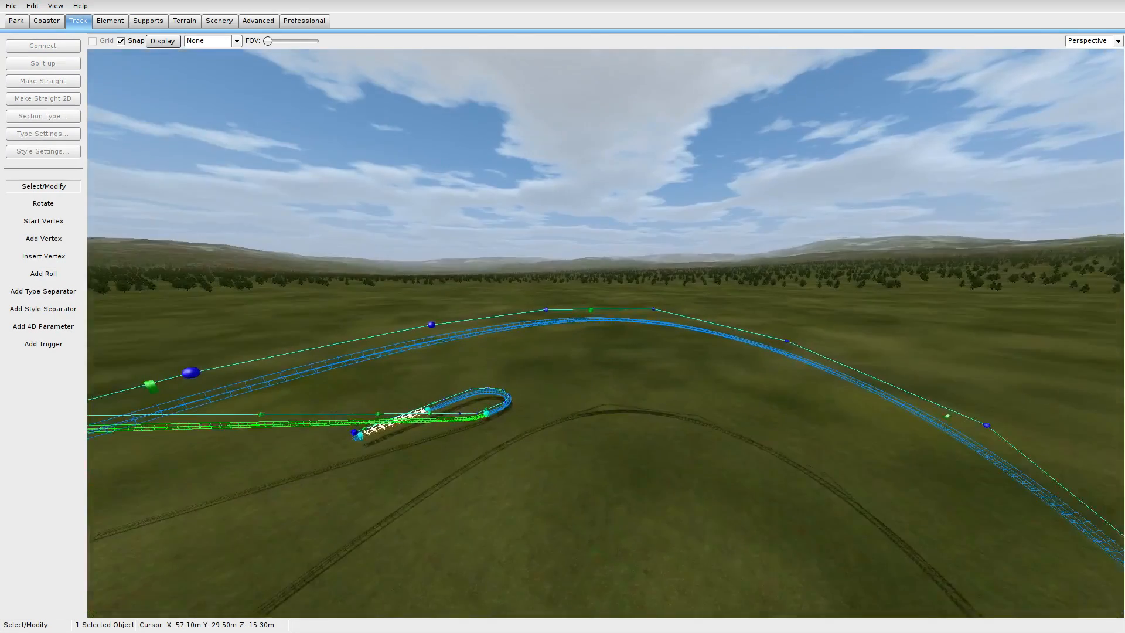
double_click(592, 311)
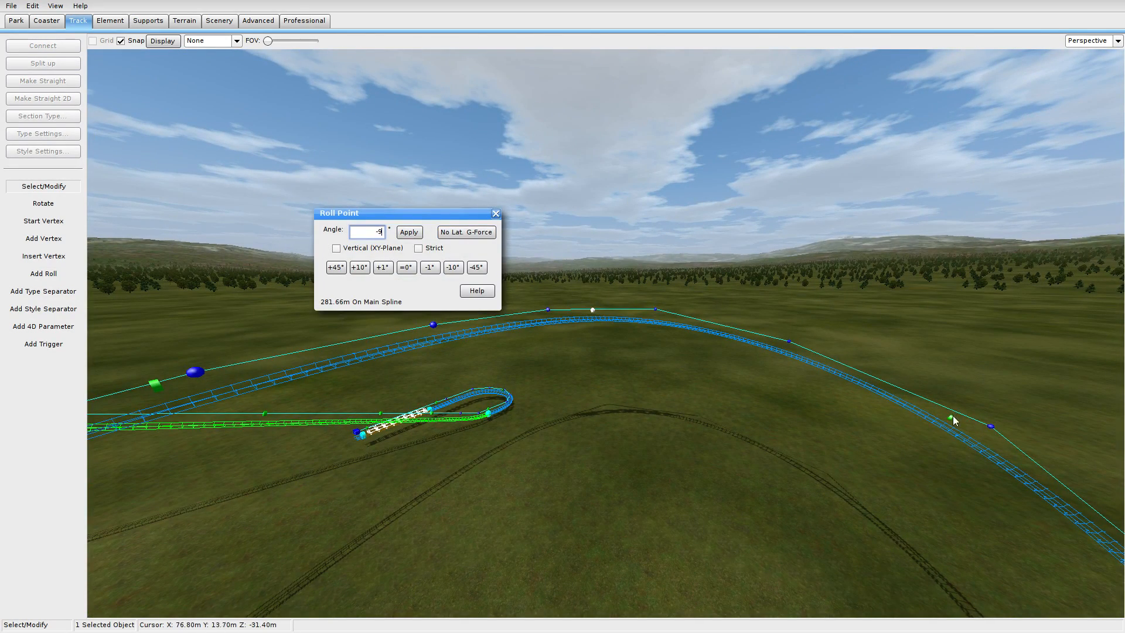
click(470, 232)
right_drag(705, 473, 755, 463)
click(998, 533)
click(468, 236)
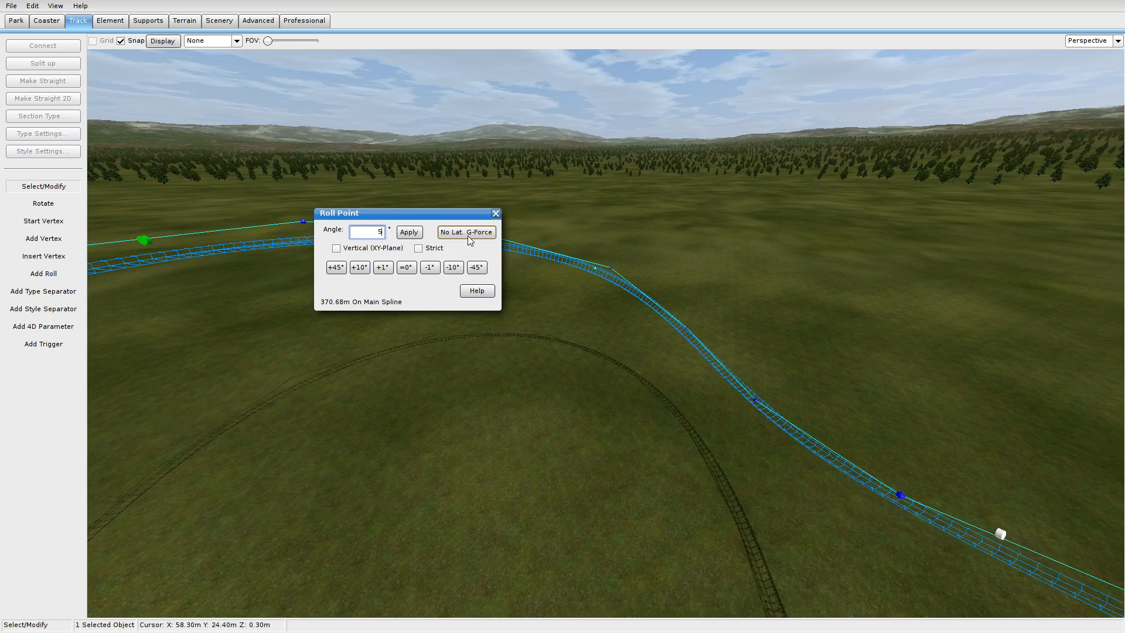
mouse_move(820, 462)
right_down()
mouse_move(825, 454)
mouse_move(821, 461)
right_up()
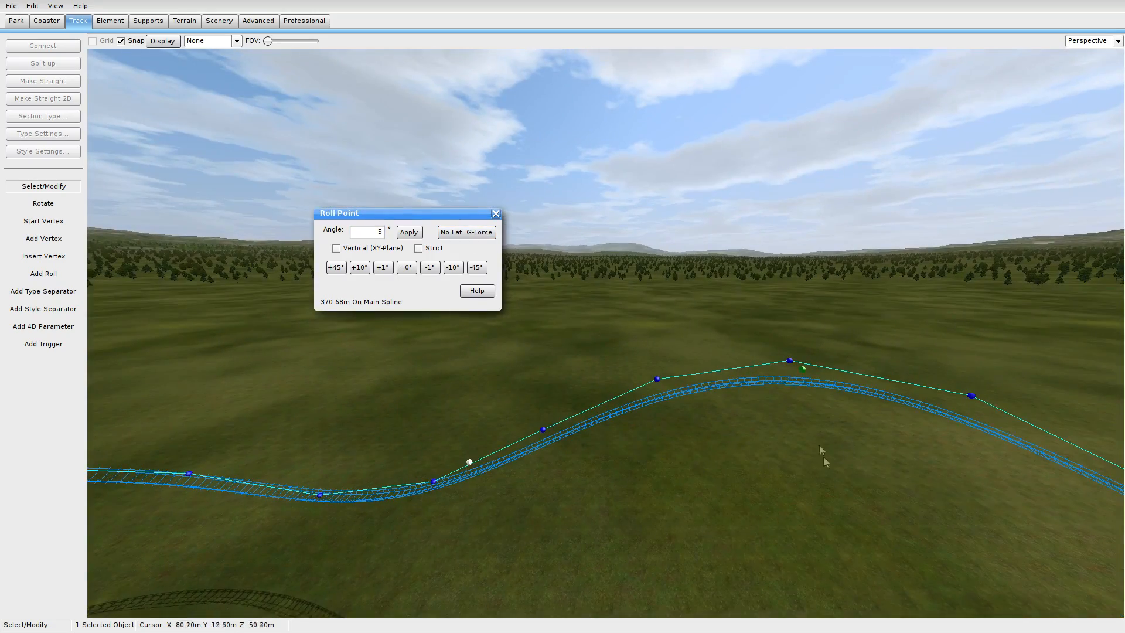
Set the roll points at the hill's crest, in the final turn and near the track's end to no lateral G-force.
click(802, 370)
click(465, 234)
right_drag(687, 469, 687, 470)
right_drag(673, 398, 673, 398)
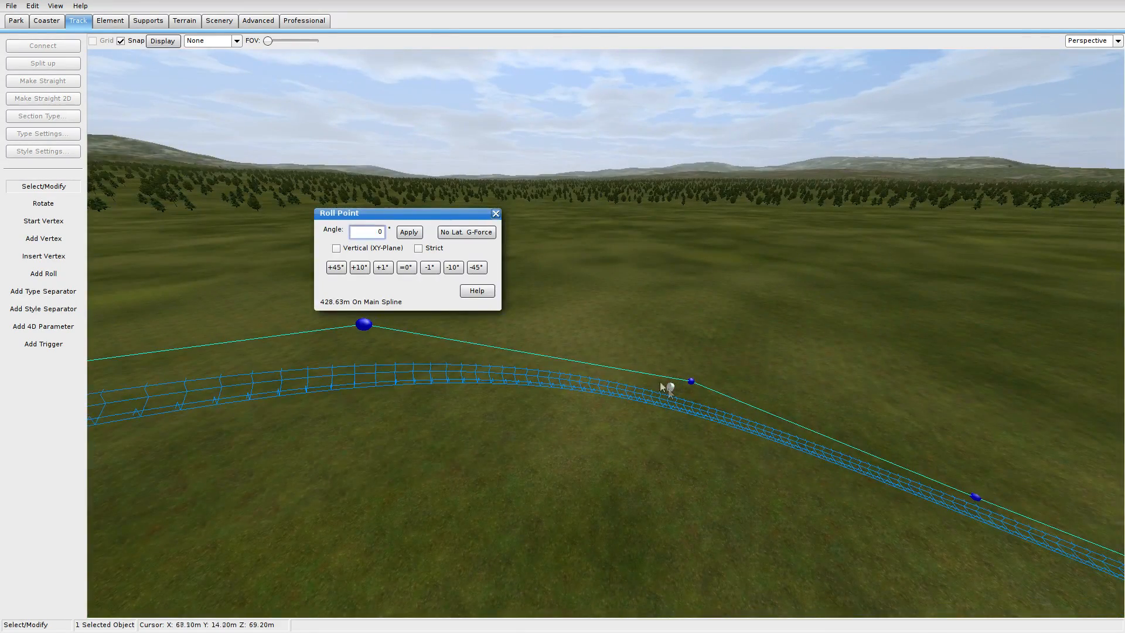
click(469, 234)
right_drag(599, 412, 644, 419)
click(788, 369)
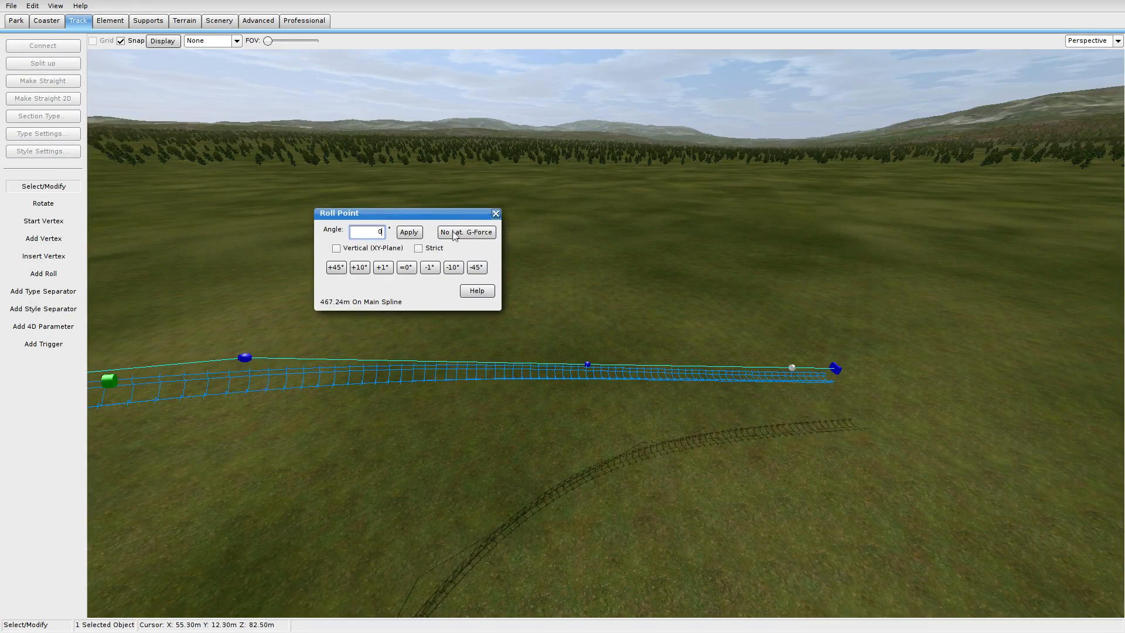
click(472, 232)
click(473, 233)
click(496, 213)
Display the G-Force Comb along the whole track in the Perspective view.
right_drag(562, 351, 257, 306)
key(w)
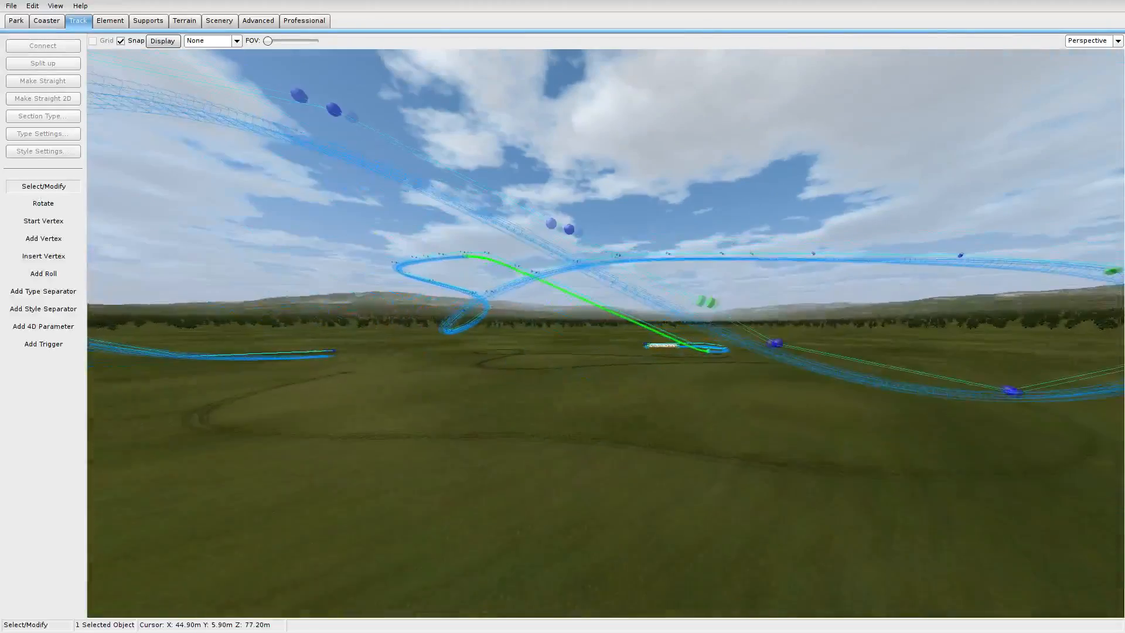
key(s)
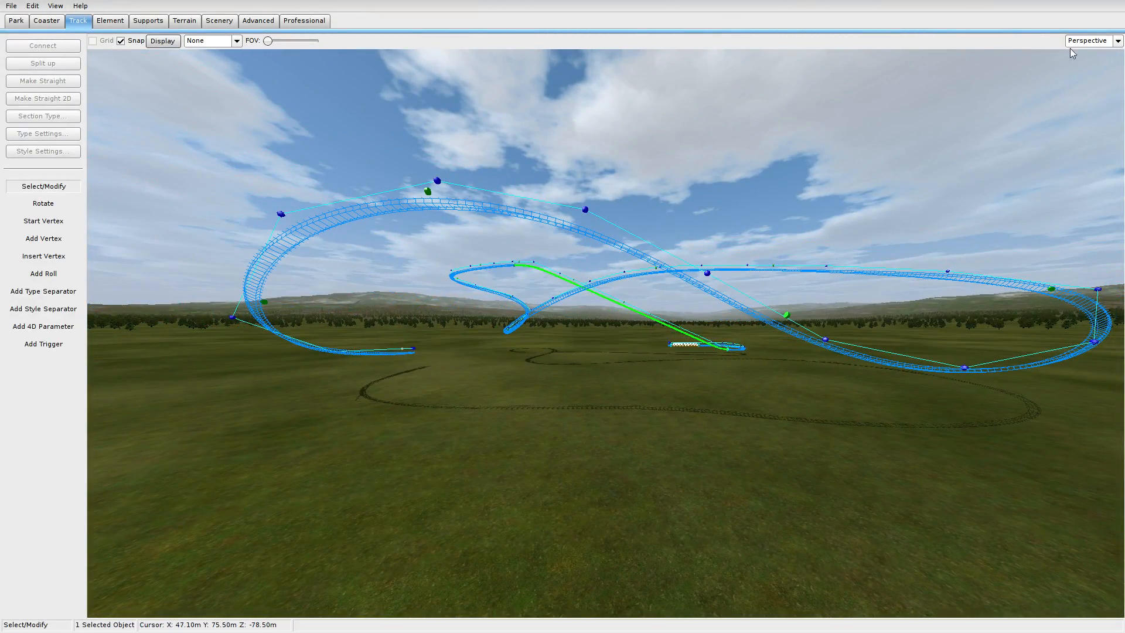
click(206, 41)
click(212, 108)
Fly along the layout to examine the G-force comb on the drop, turns, valley and hill.
right_drag(427, 326, 571, 342)
key(s)
key(w)
key(w)
key(s)
key(s)
key(w)
key(s)
key(s)
key(s)
key(w)
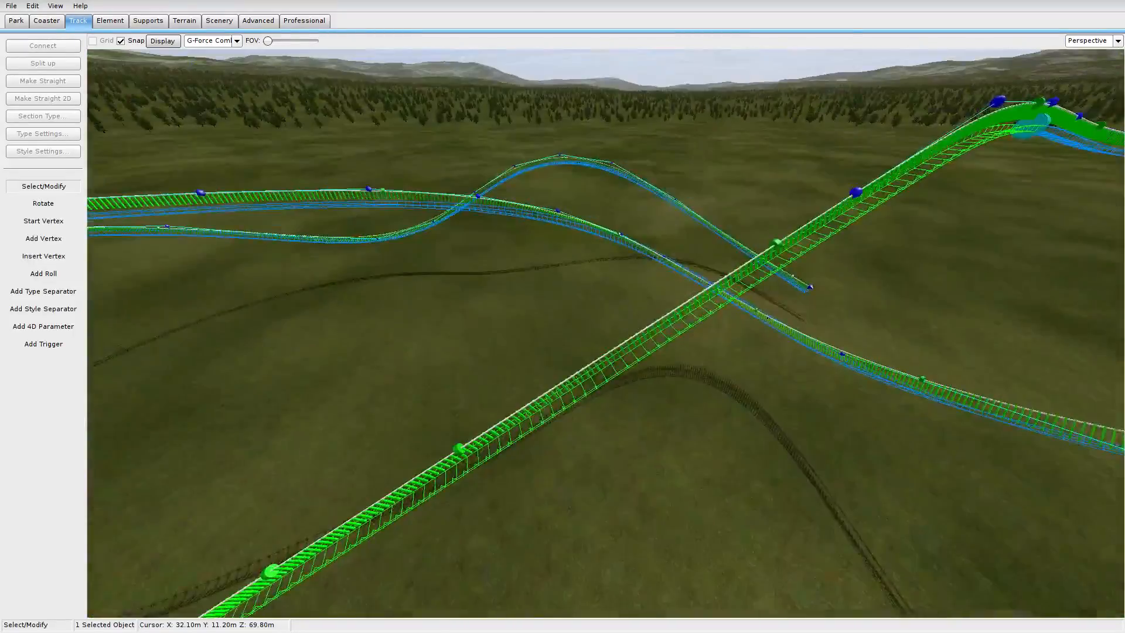
key(a)
key(s)
key(s)
key(a)
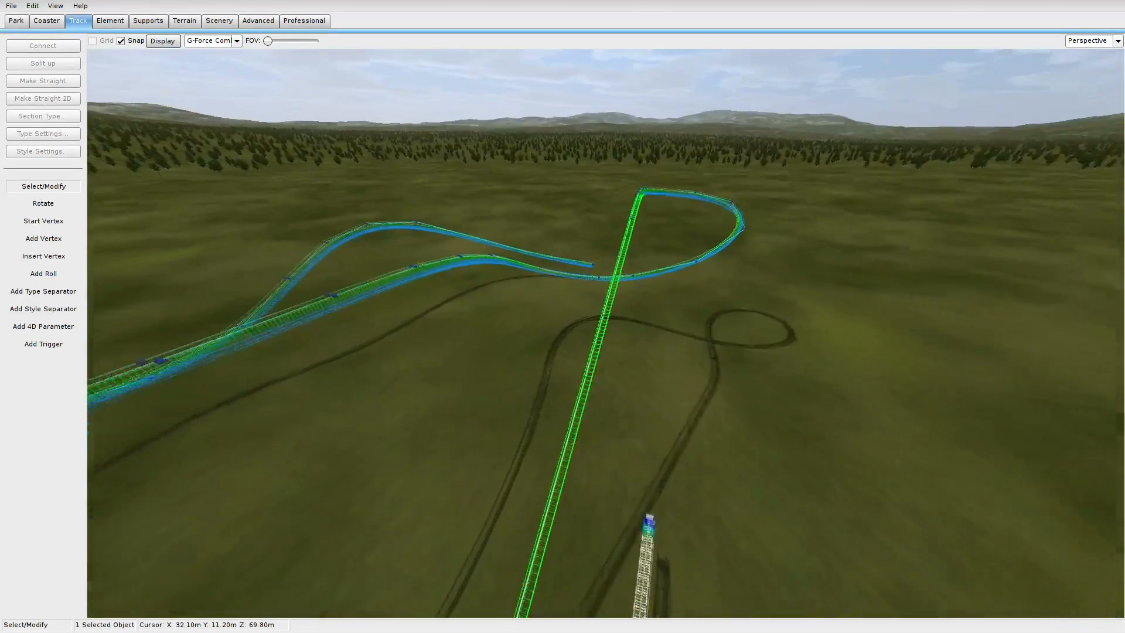
key(s)
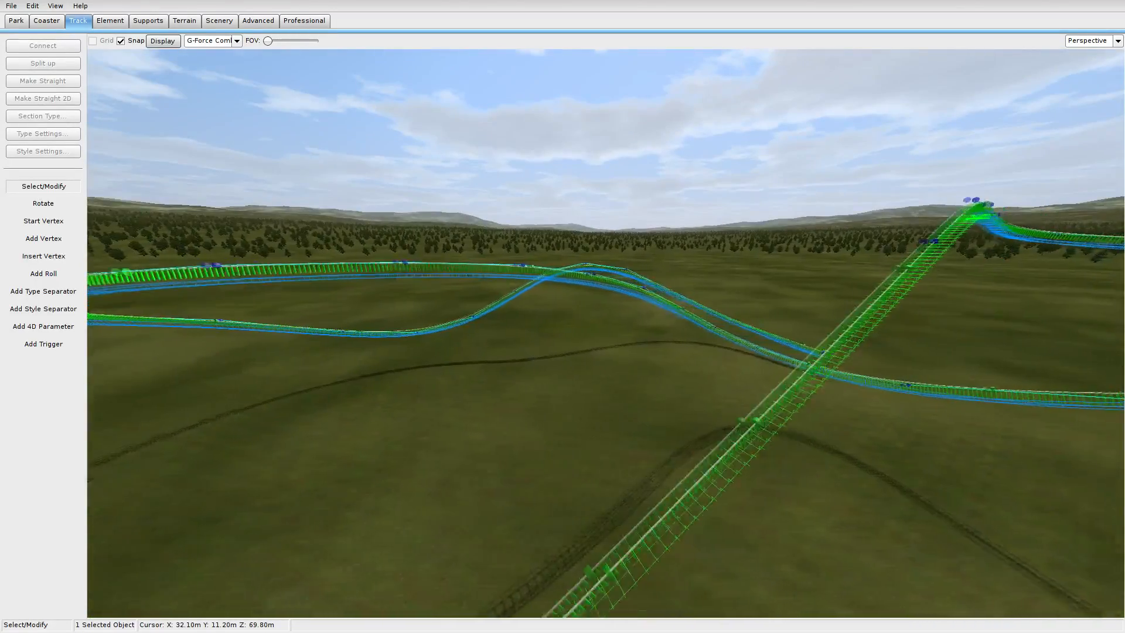
key(d)
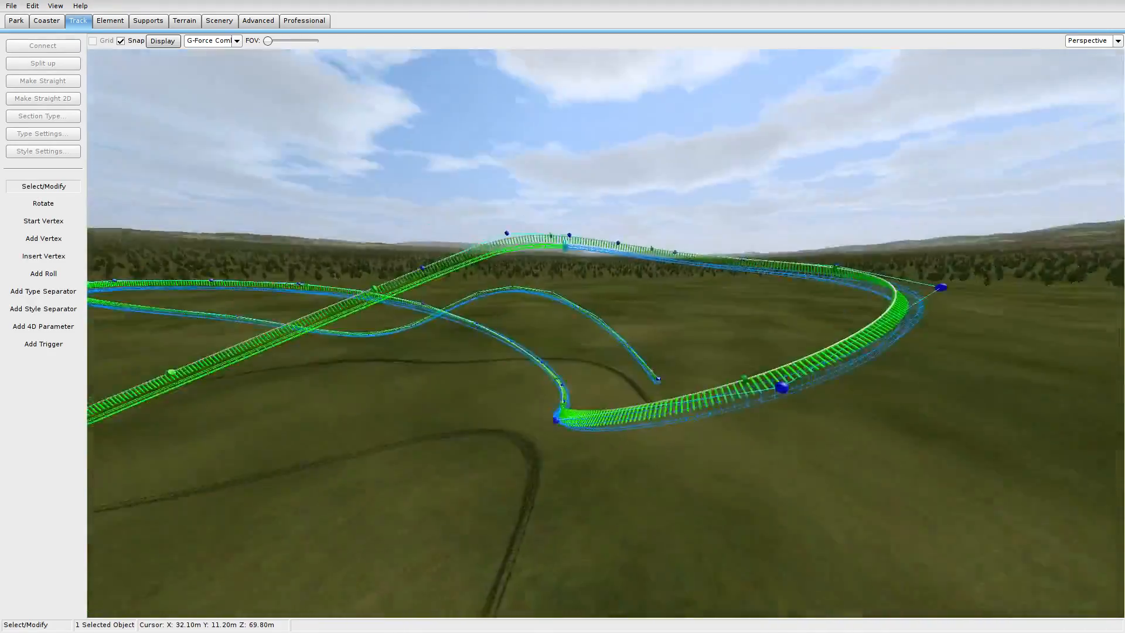
key(w)
key(d)
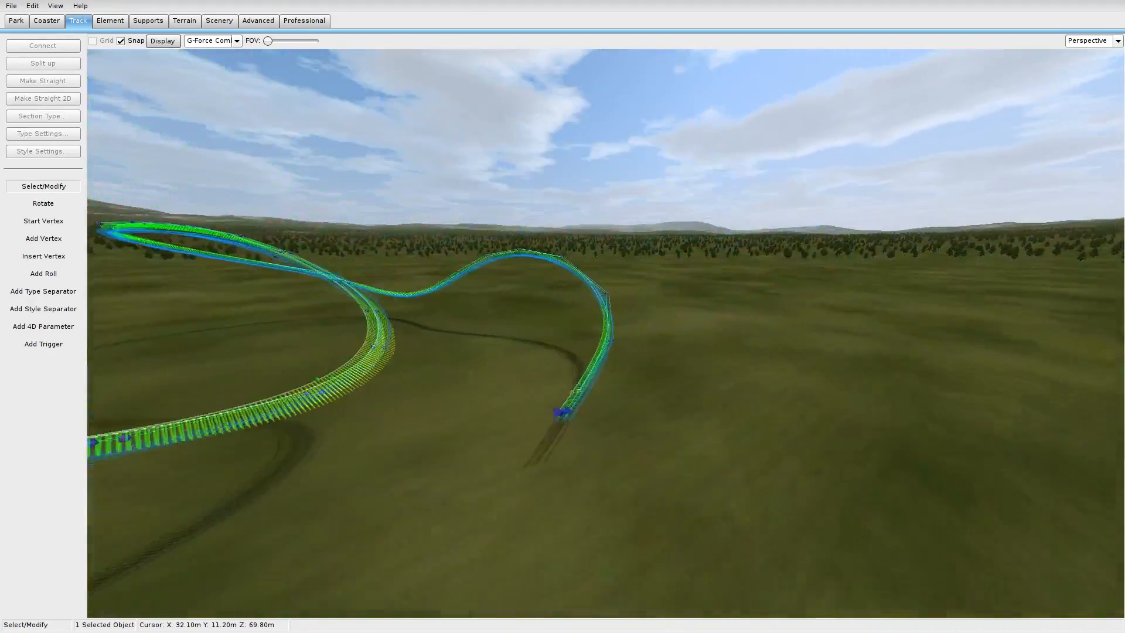
key(d)
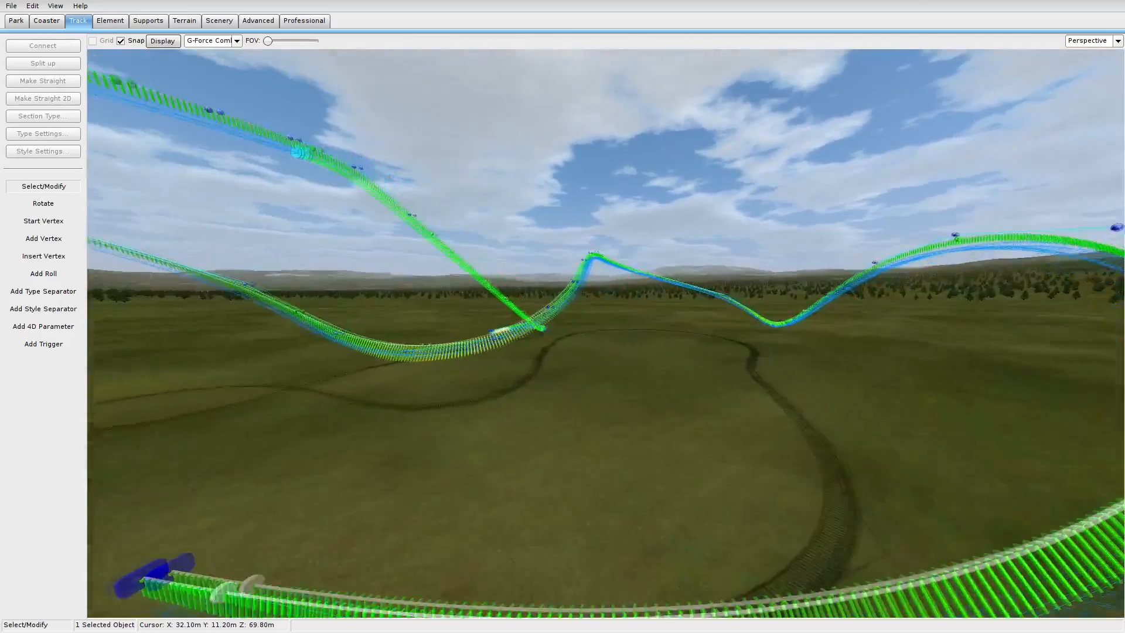
Examine the G-force comb along the whole layout from the side and from above in the Perspective view.
key(s)
key(a)
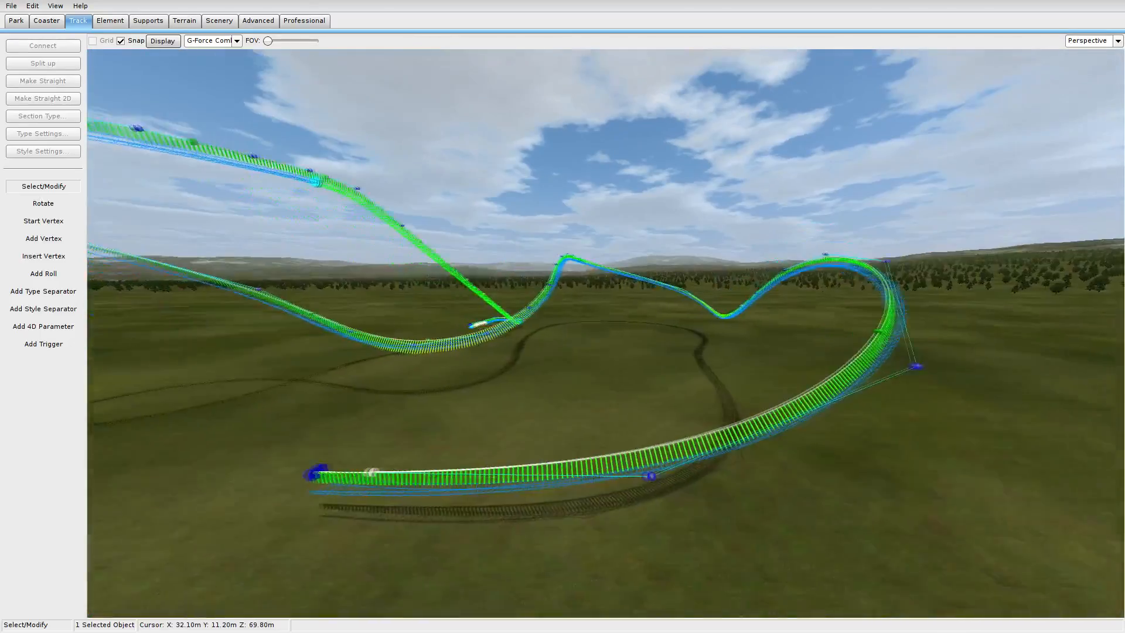
key(a)
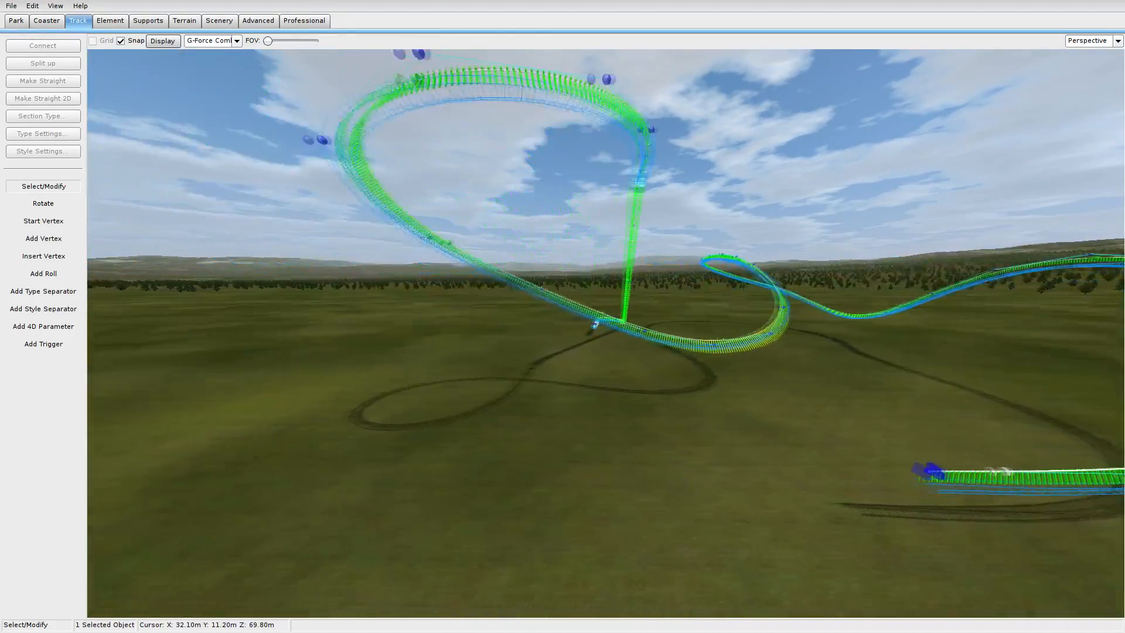
key(d)
right_drag(427, 326, 530, 398)
key(s)
key(a)
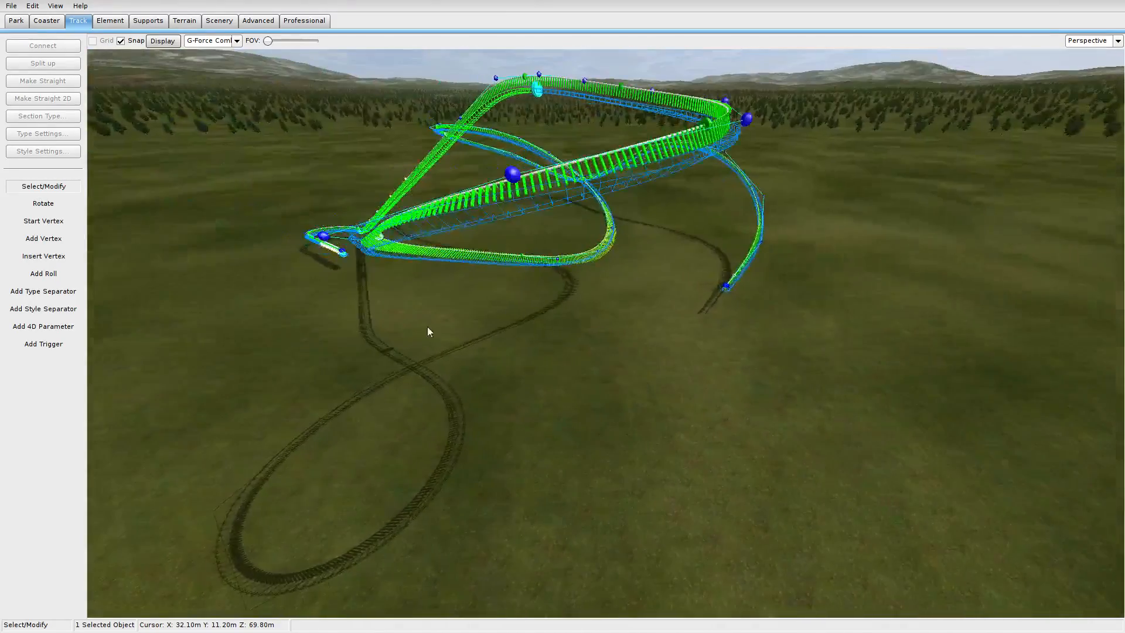
click(235, 41)
click(228, 107)
right_drag(340, 316, 398, 330)
key(s)
key(a)
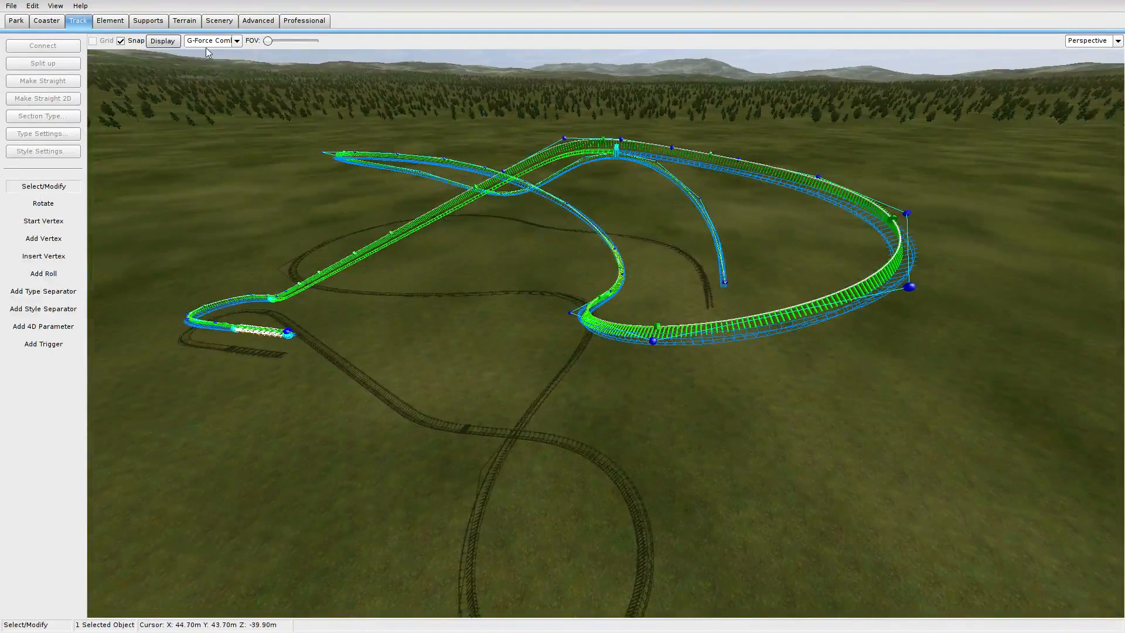
Turn off the G-Force Comb display by setting it to None.
click(236, 41)
click(205, 56)
key(a)
right_drag(328, 252, 319, 352)
key(w)
key(a)
key(s)
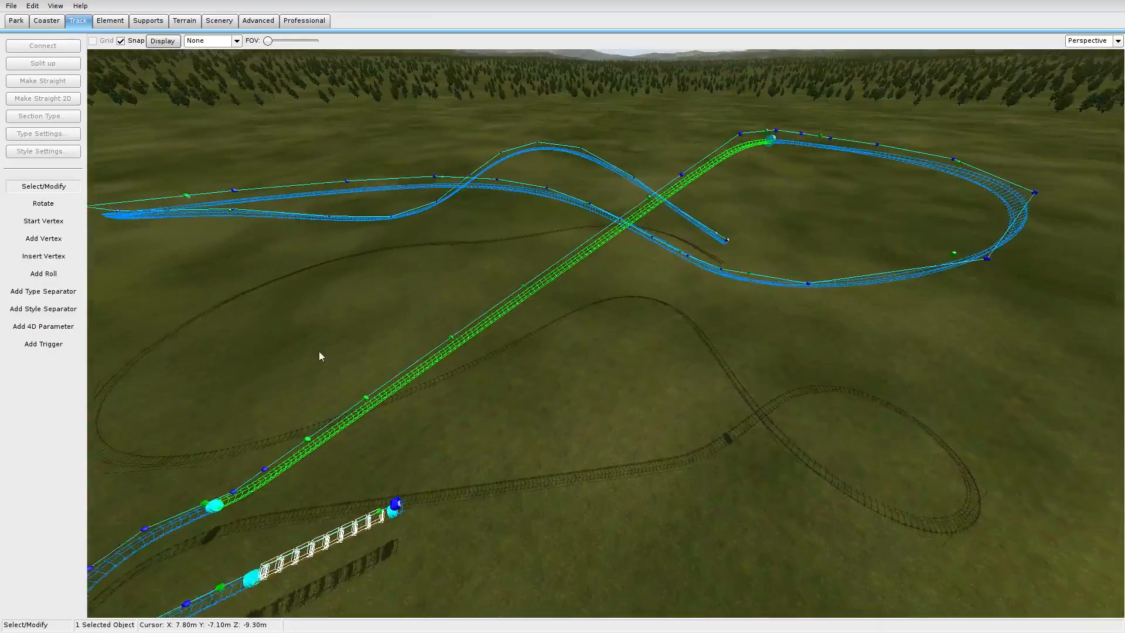
Generate wooden supports for the whole coaster in Generate Final mode with the Steeple - One Step Slope Structure style.
click(211, 22)
click(271, 21)
click(149, 21)
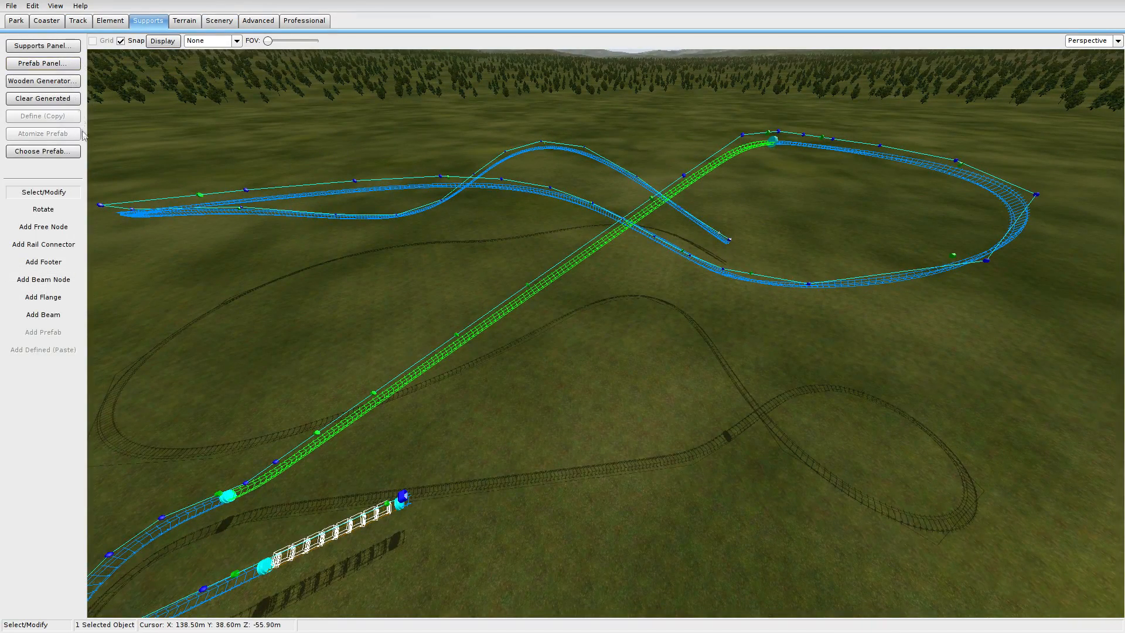
click(34, 81)
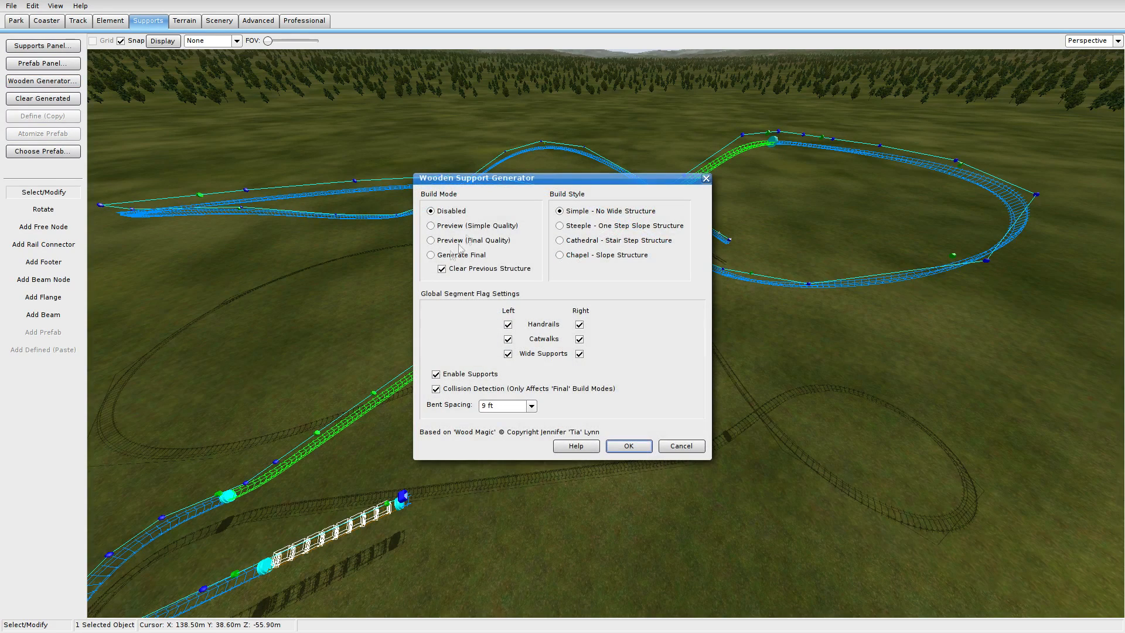
drag(525, 182, 236, 155)
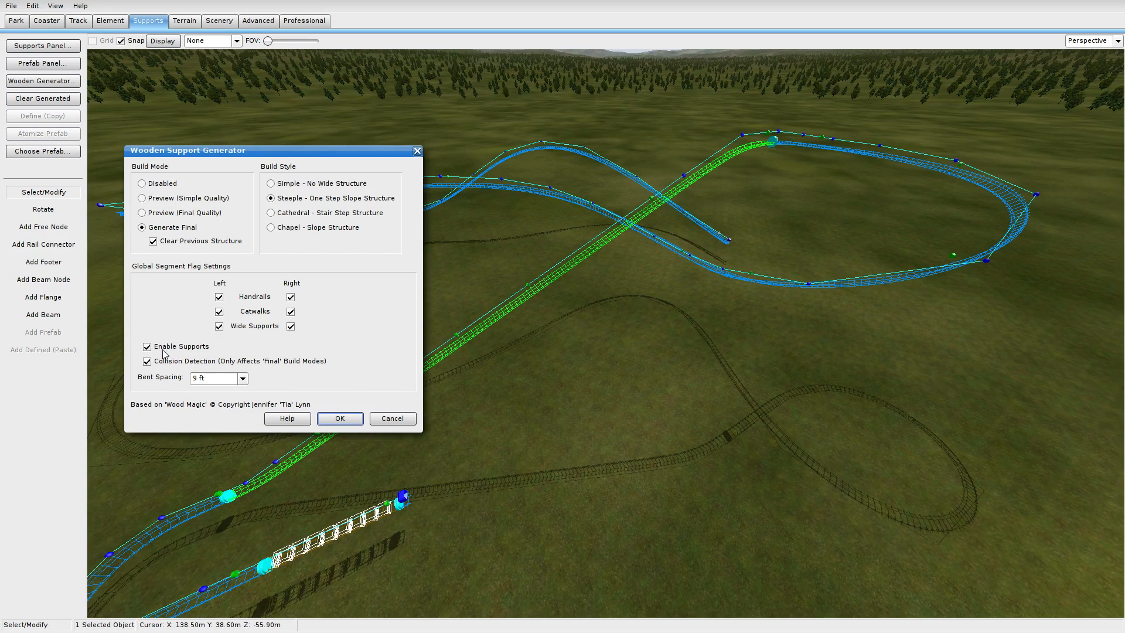
click(338, 419)
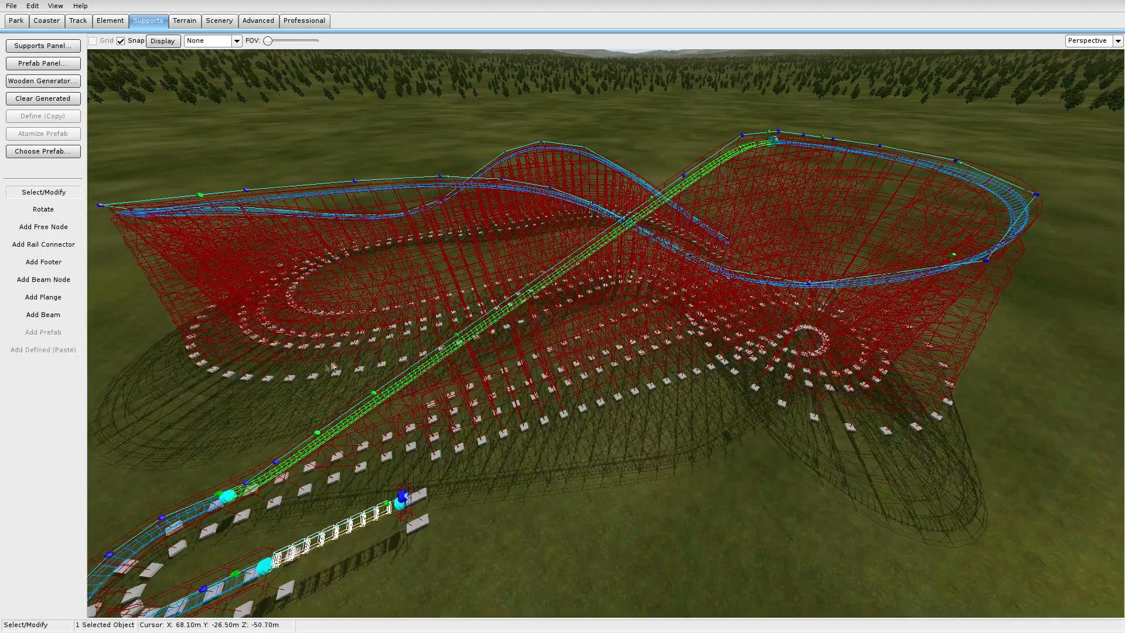
mouse_move(340, 354)
right_down()
mouse_move(433, 345)
mouse_move(375, 345)
mouse_move(387, 398)
mouse_move(480, 437)
mouse_move(334, 359)
right_up()
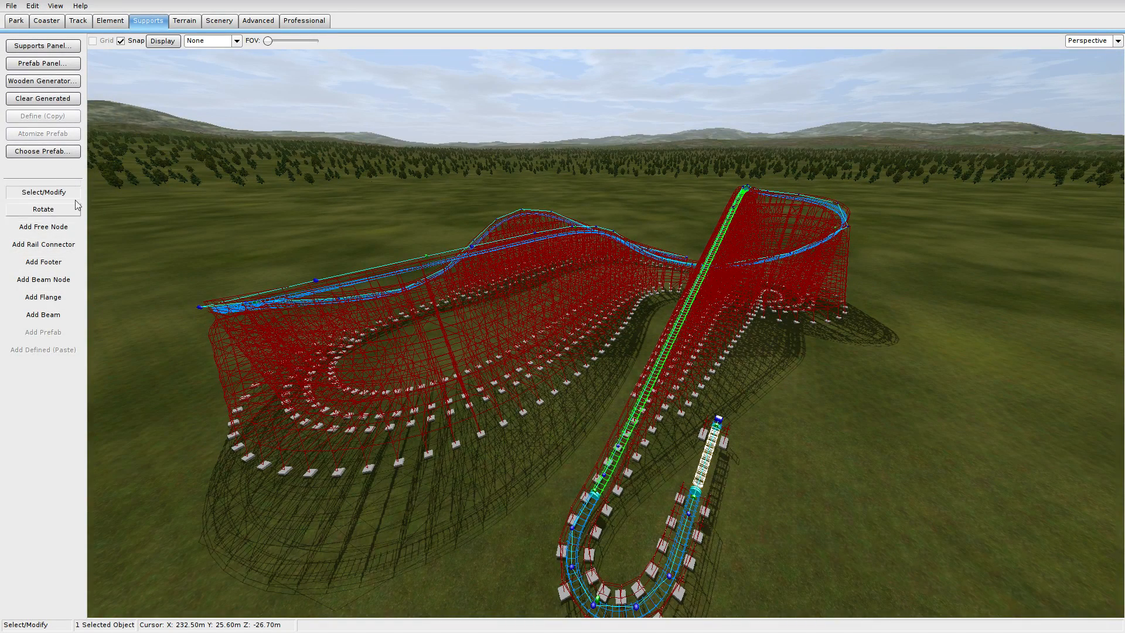
Freeze the coaster The Phantom.
click(85, 22)
click(46, 21)
click(53, 216)
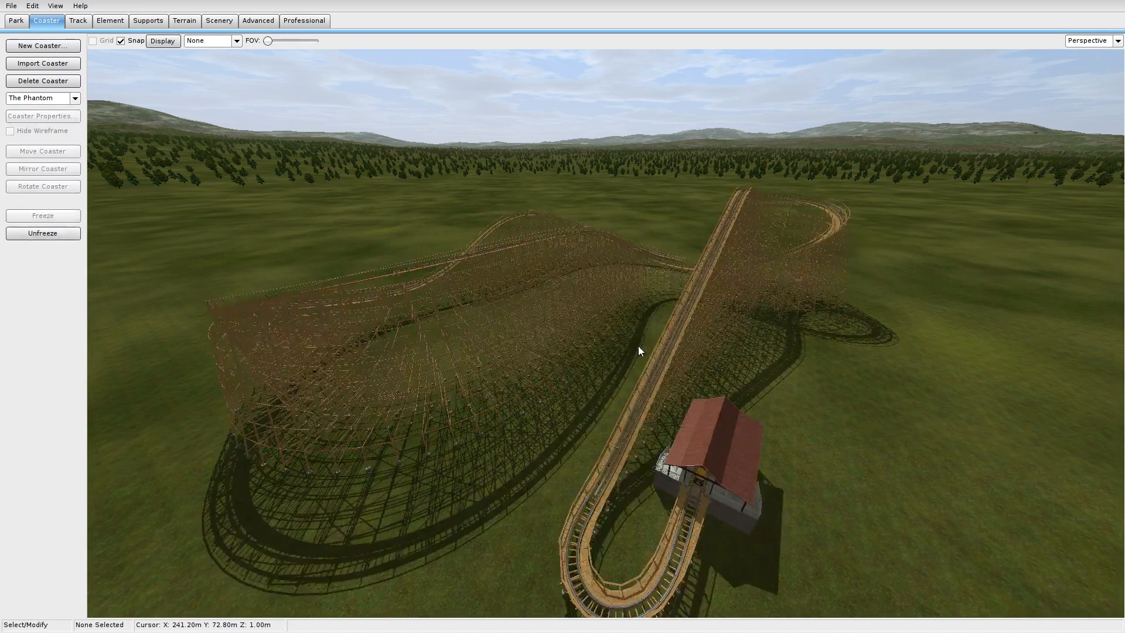
Examine the finished wooden structure from the air and from the train in the Track view.
key(w)
right_drag(624, 346, 747, 389)
key(w)
key(a)
key(w)
key(d)
key(w)
key(w)
key(s)
key(w)
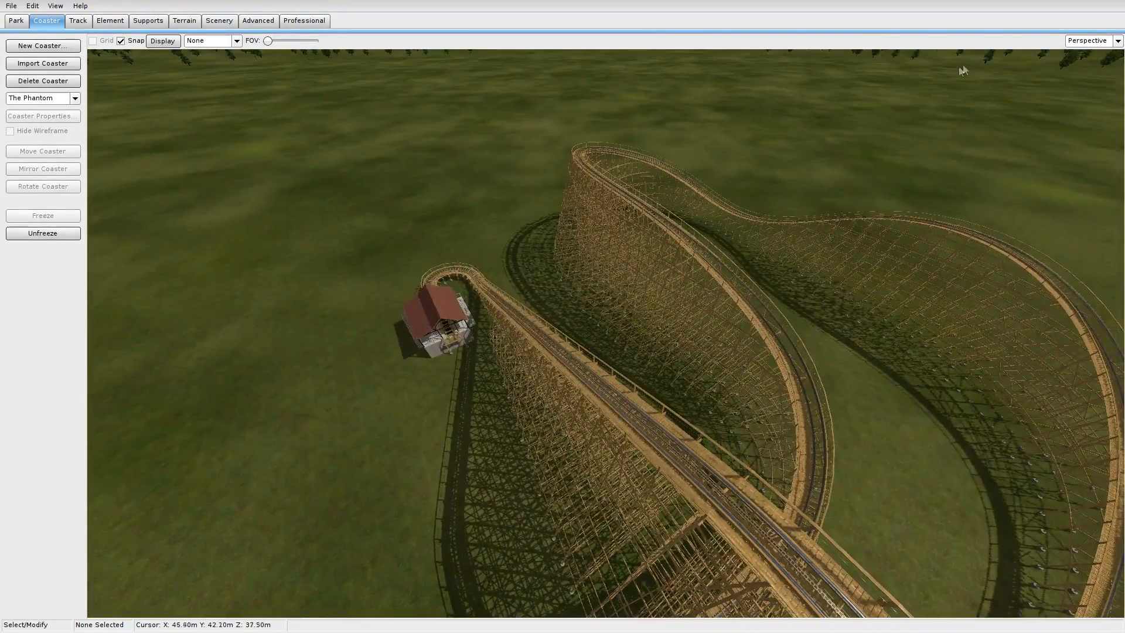
click(1078, 108)
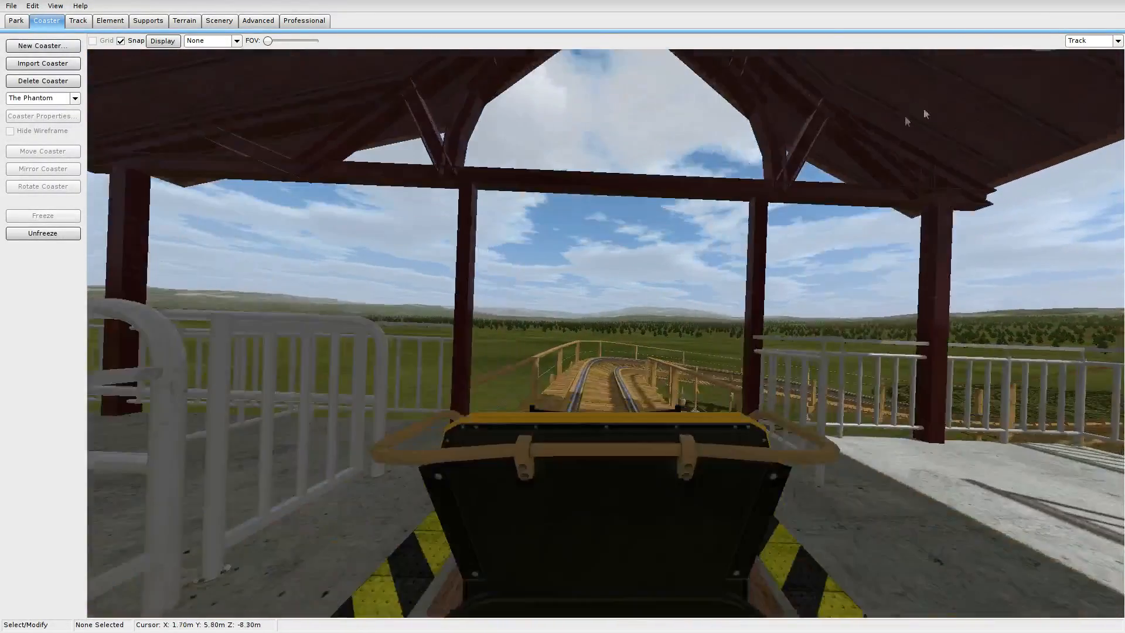
click(1088, 99)
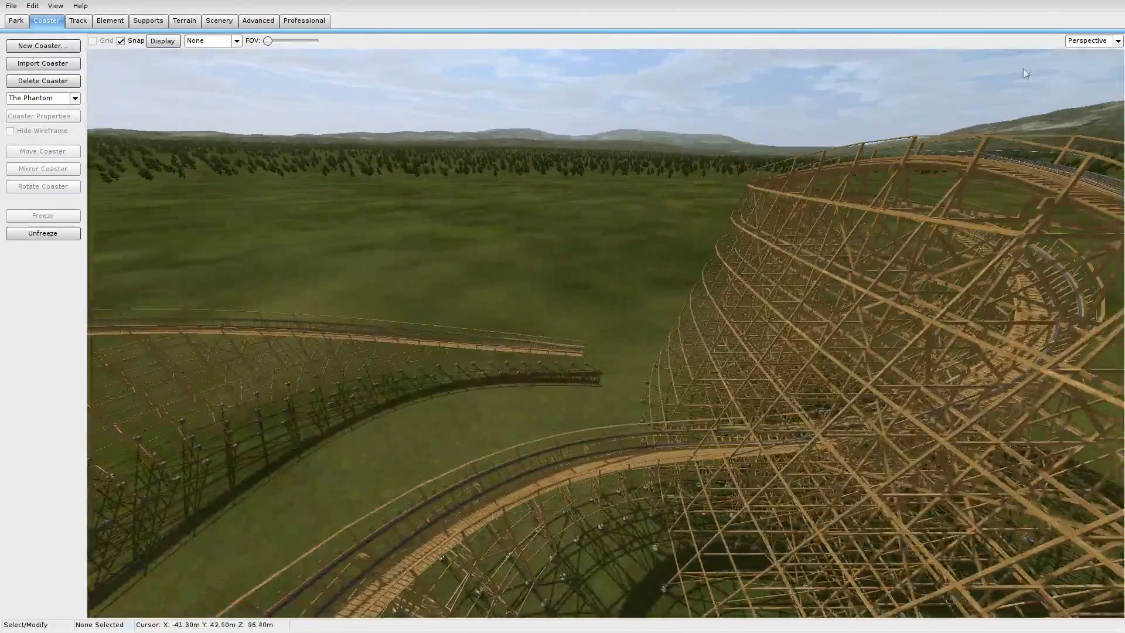
Inspect the supported layout in the Top, Left, Front and Perspective views.
click(1075, 55)
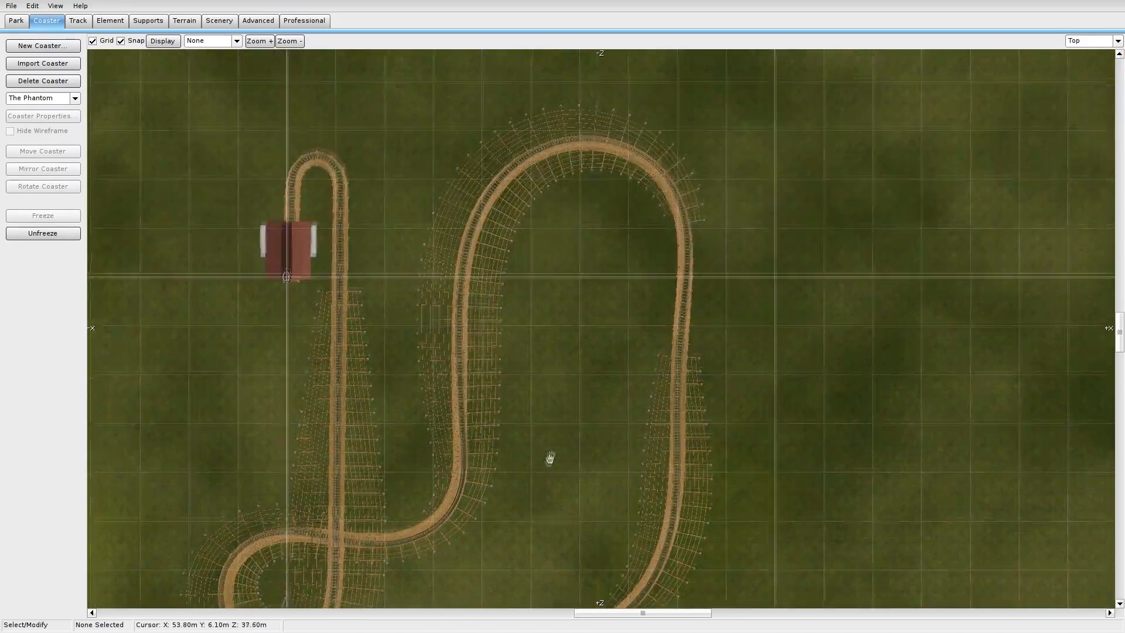
drag(550, 458, 588, 410)
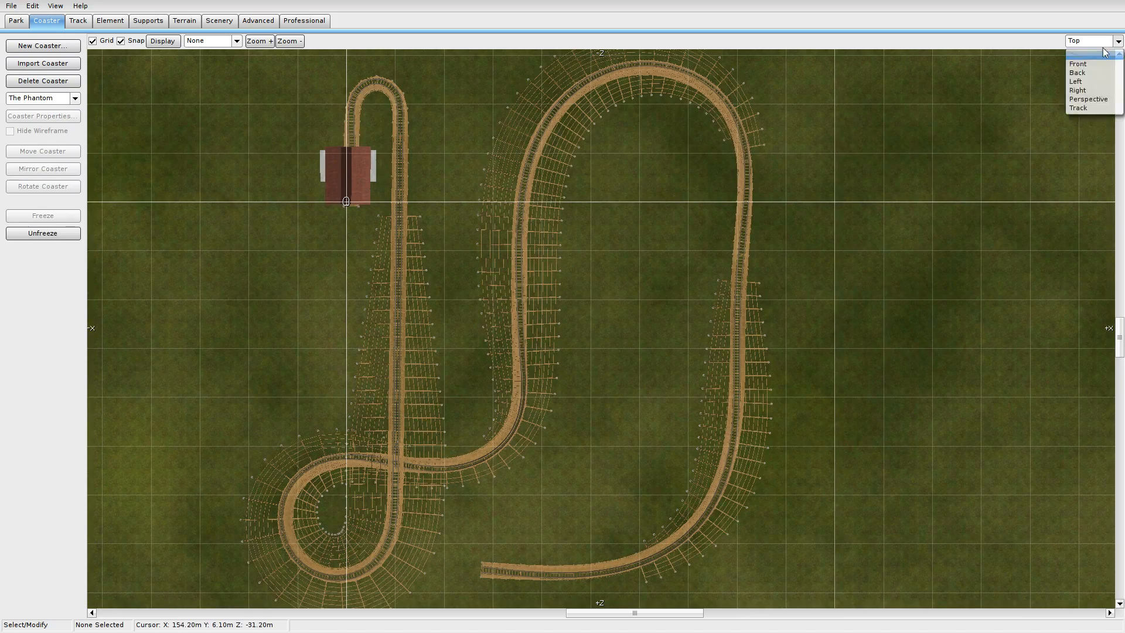
click(1089, 82)
scroll(710, 371, up, 5)
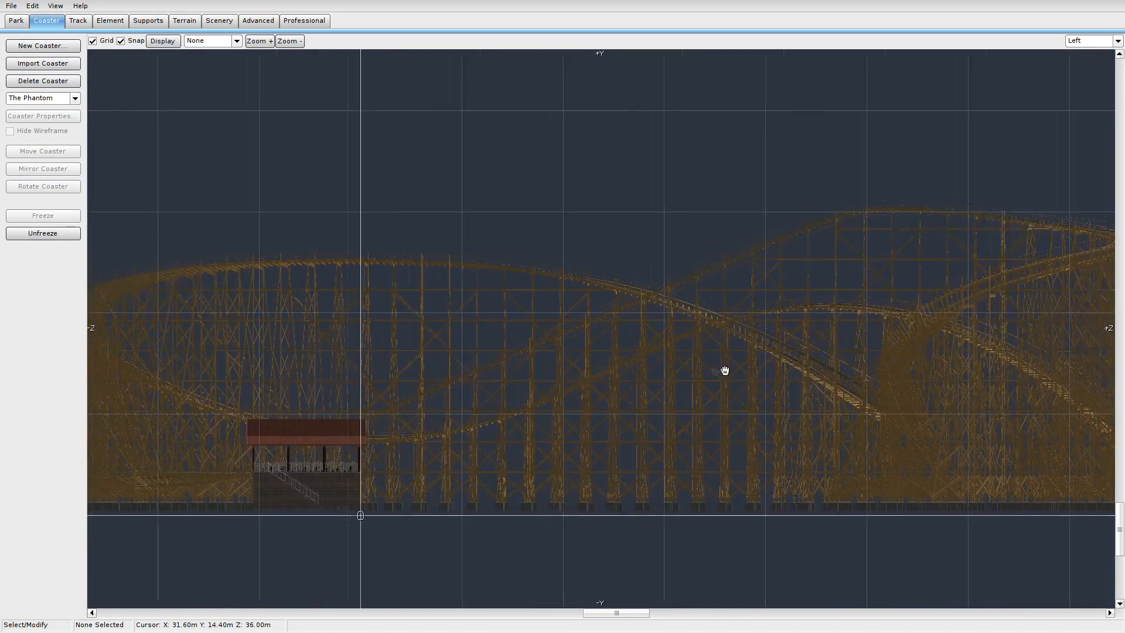
scroll(747, 370, up, 6)
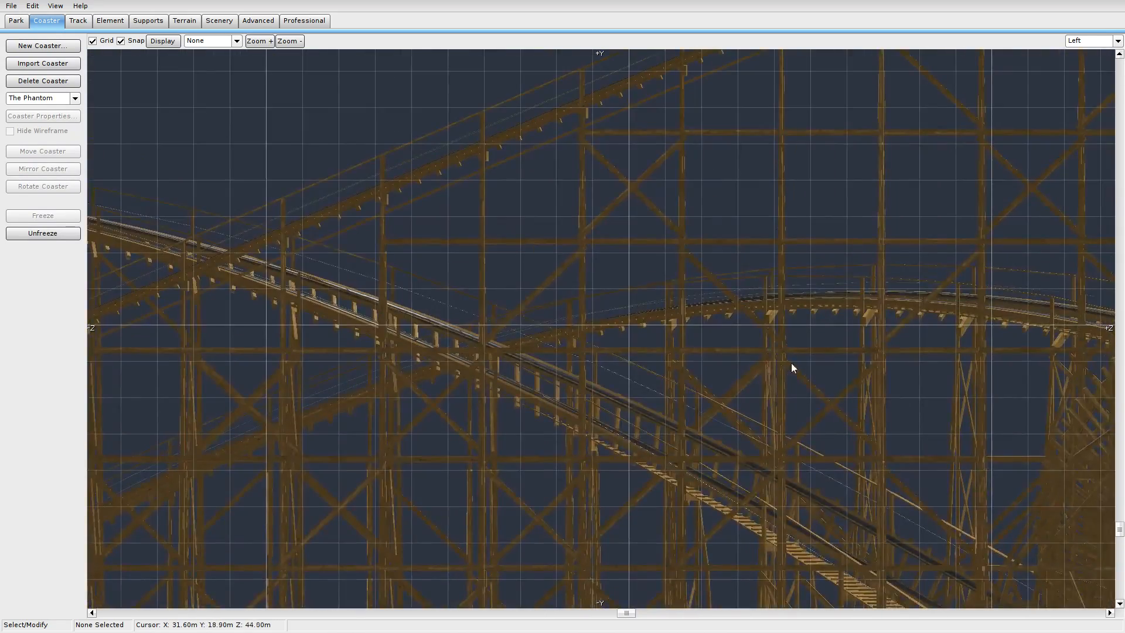
scroll(672, 382, down, 2)
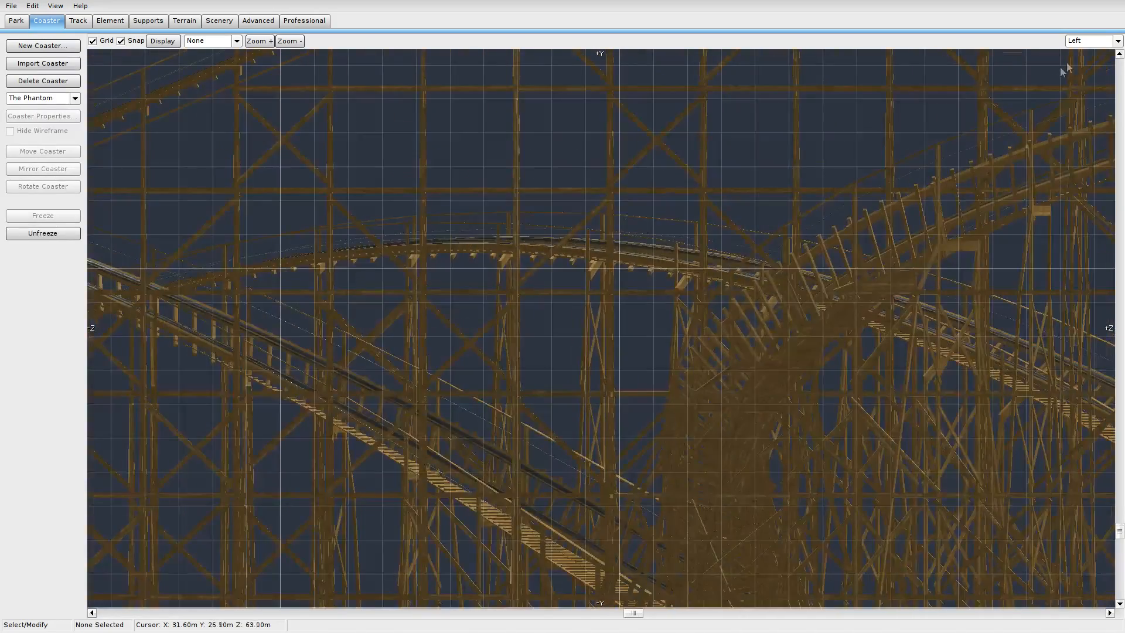
click(1079, 64)
scroll(686, 418, up, 7)
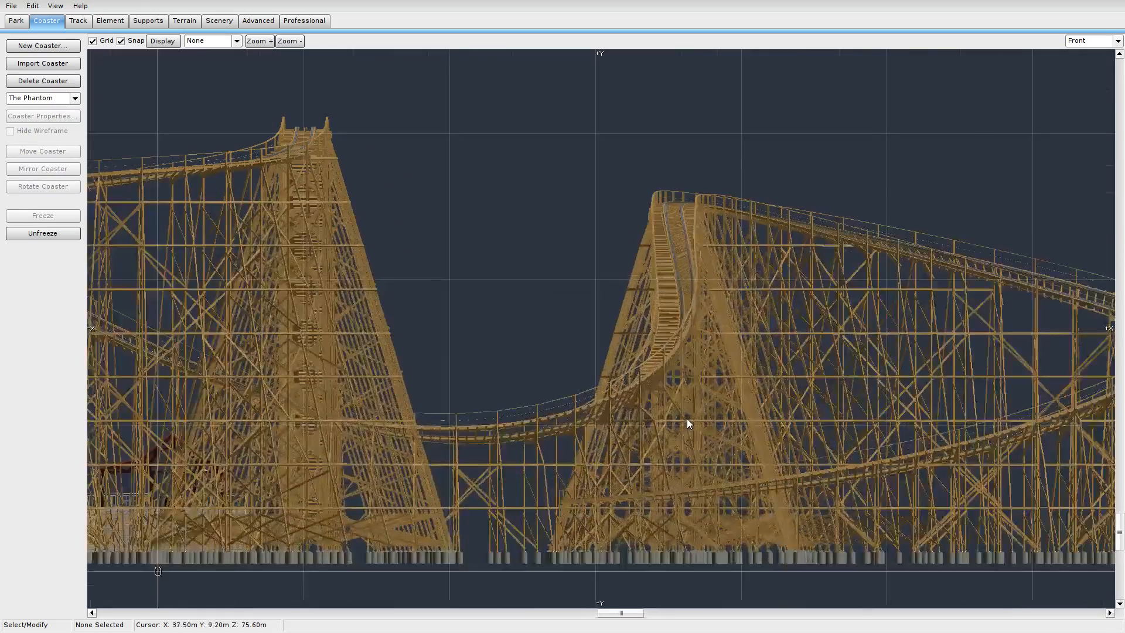
scroll(686, 419, up, 5)
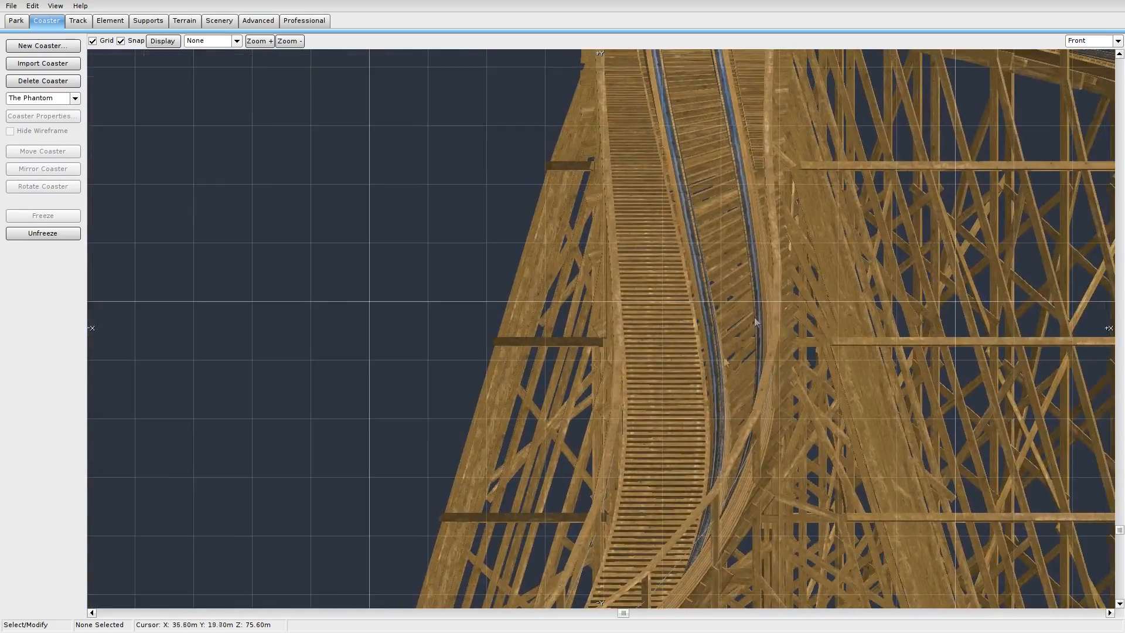
click(1089, 100)
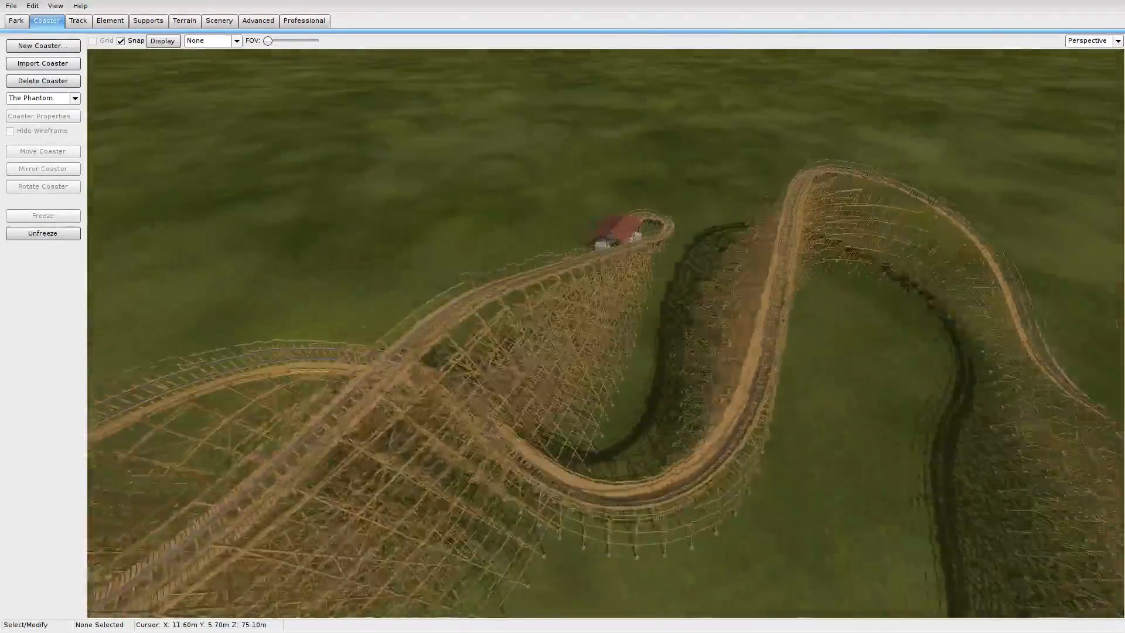
right_drag(605, 332, 671, 285)
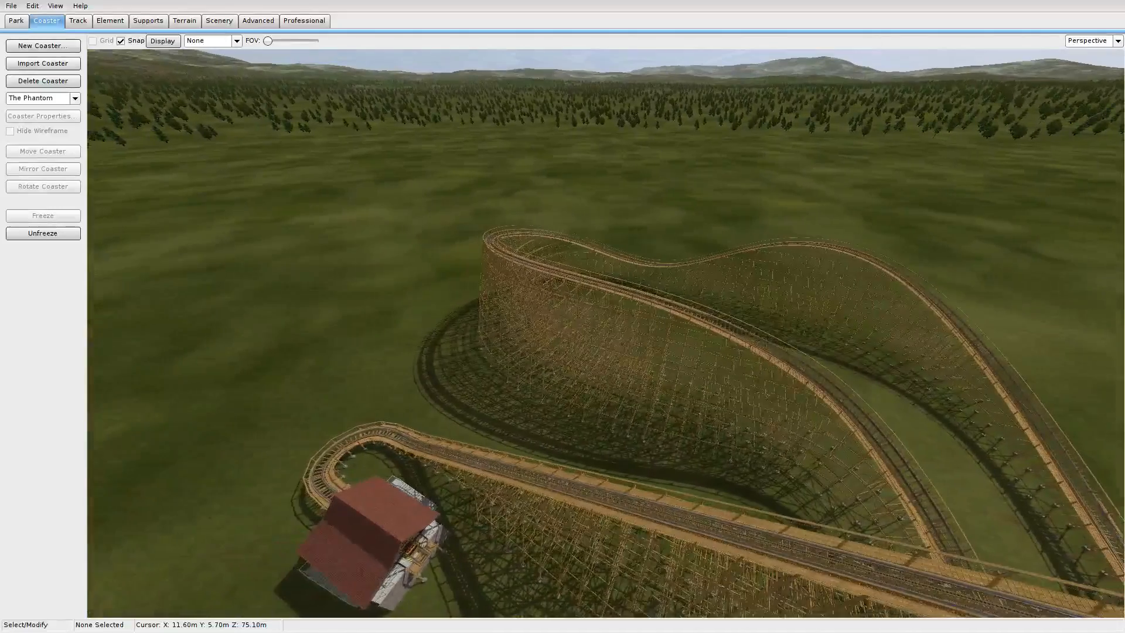
Unfreeze the coaster and clear all generated wooden supports.
click(36, 236)
right_drag(459, 362, 539, 404)
click(147, 21)
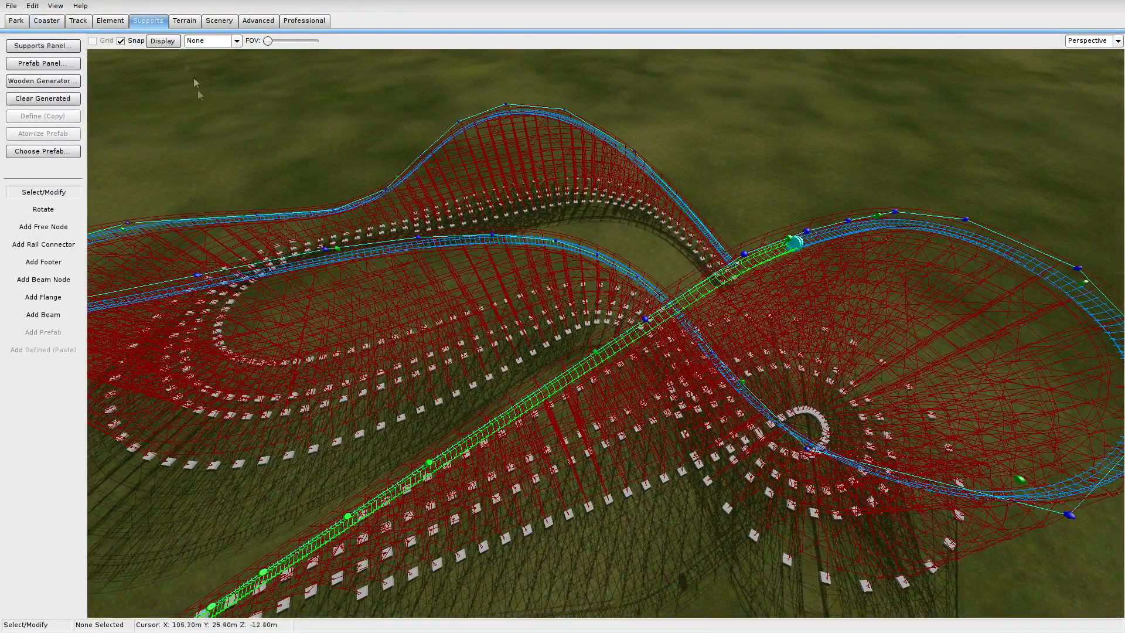
click(71, 99)
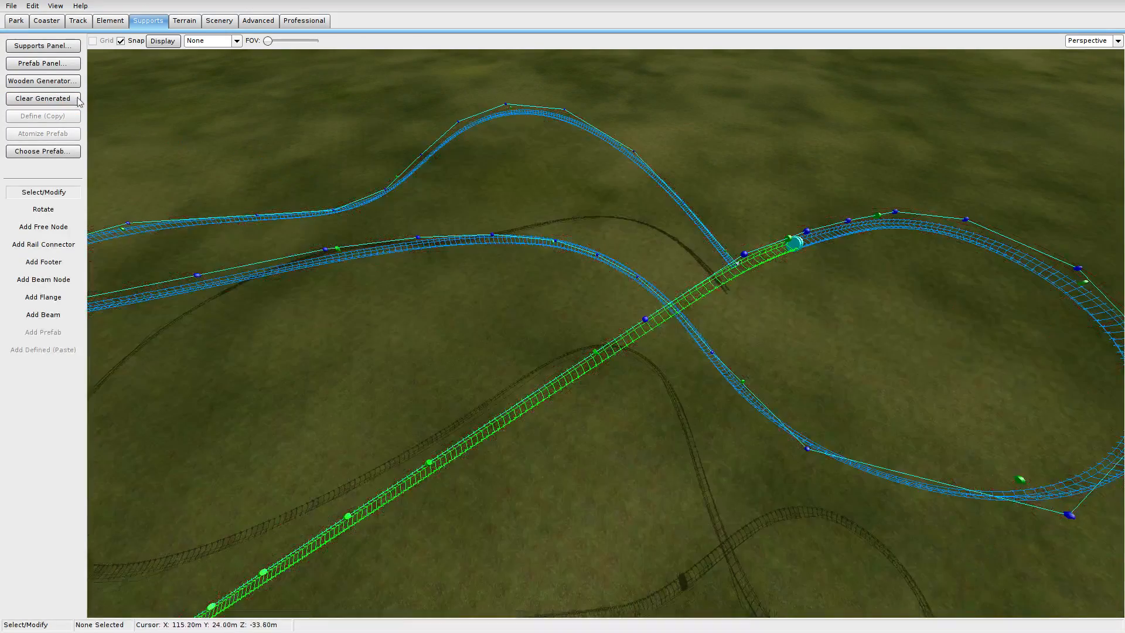
In the Front view, extend the track from its open end with two vertices climbing past the lift hill to about 15 m height.
right_drag(607, 319, 635, 309)
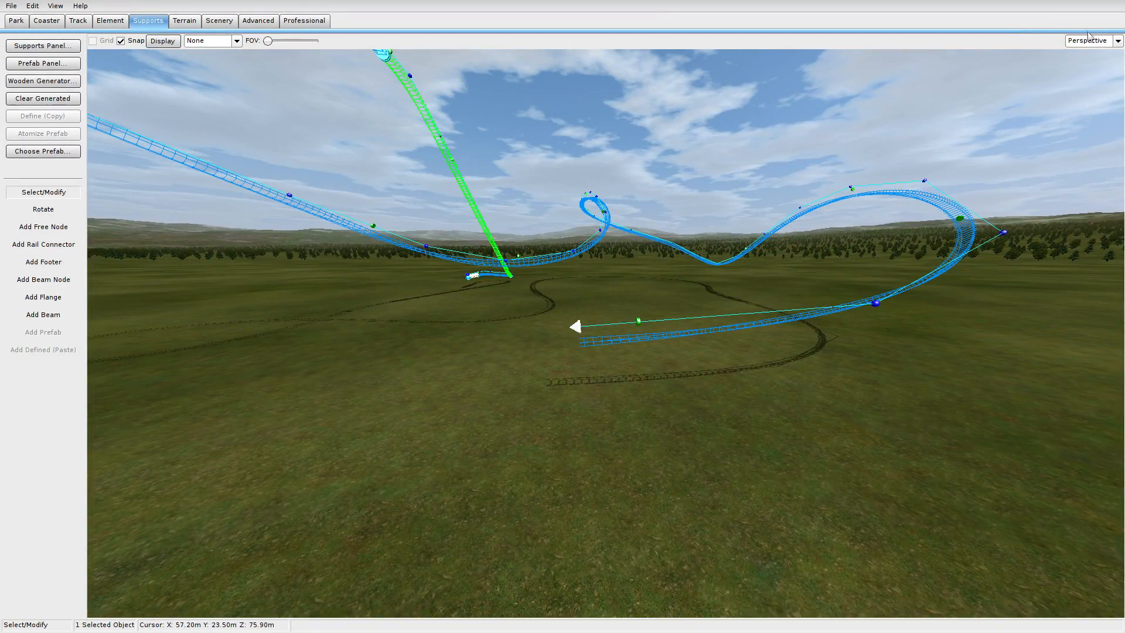
click(1084, 56)
right_drag(615, 467, 661, 266)
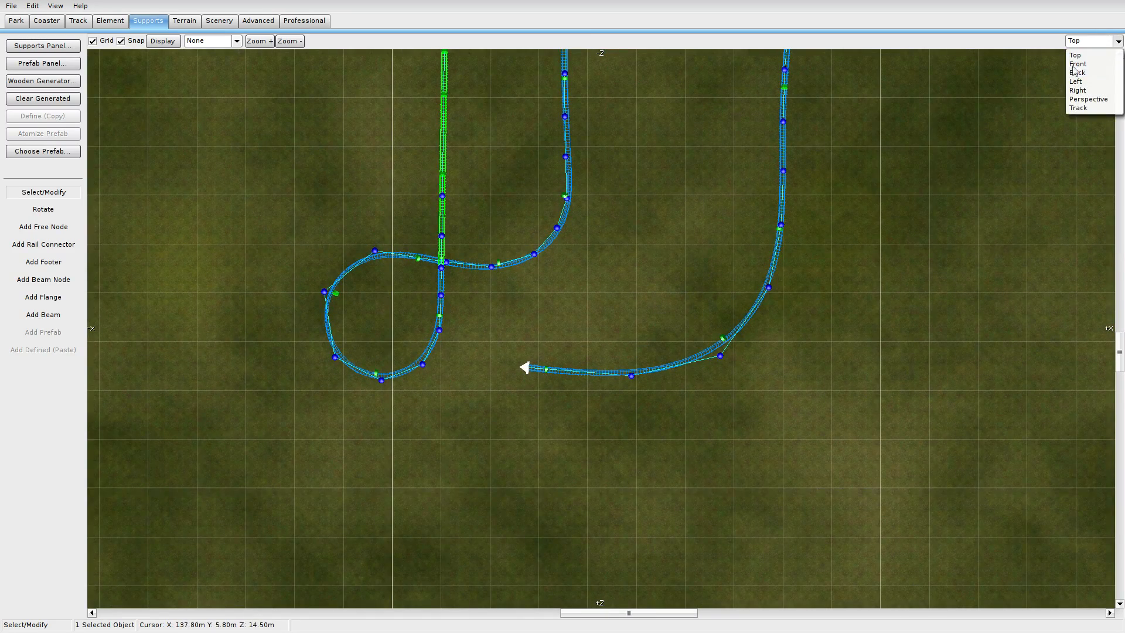
click(1076, 64)
scroll(569, 483, down, 6)
scroll(597, 471, up, 4)
right_drag(267, 487, 359, 424)
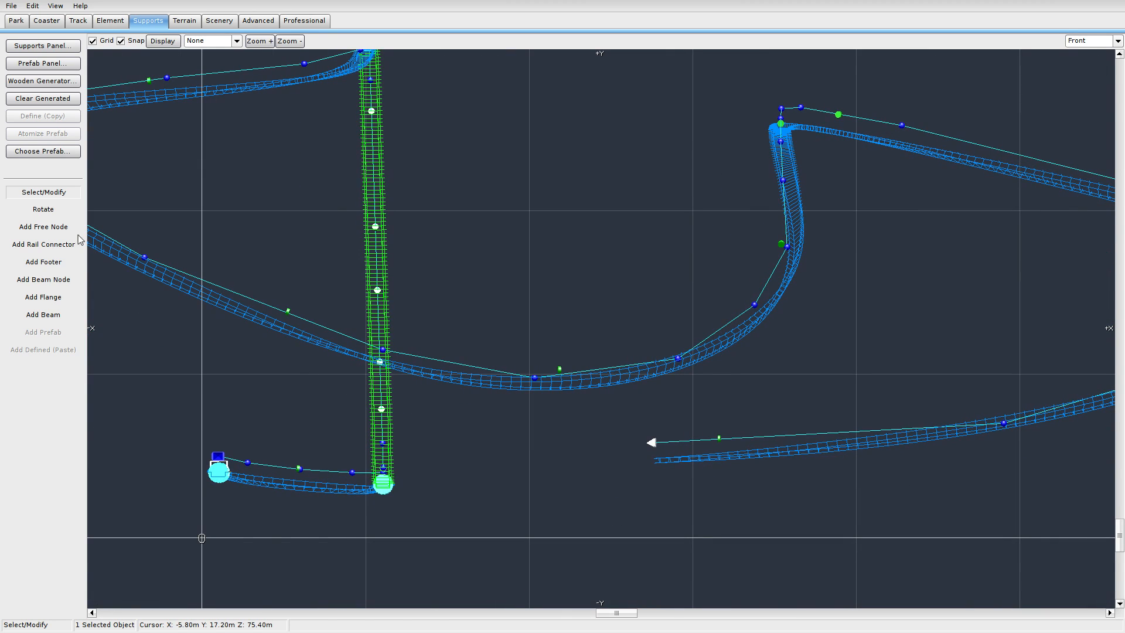
click(78, 20)
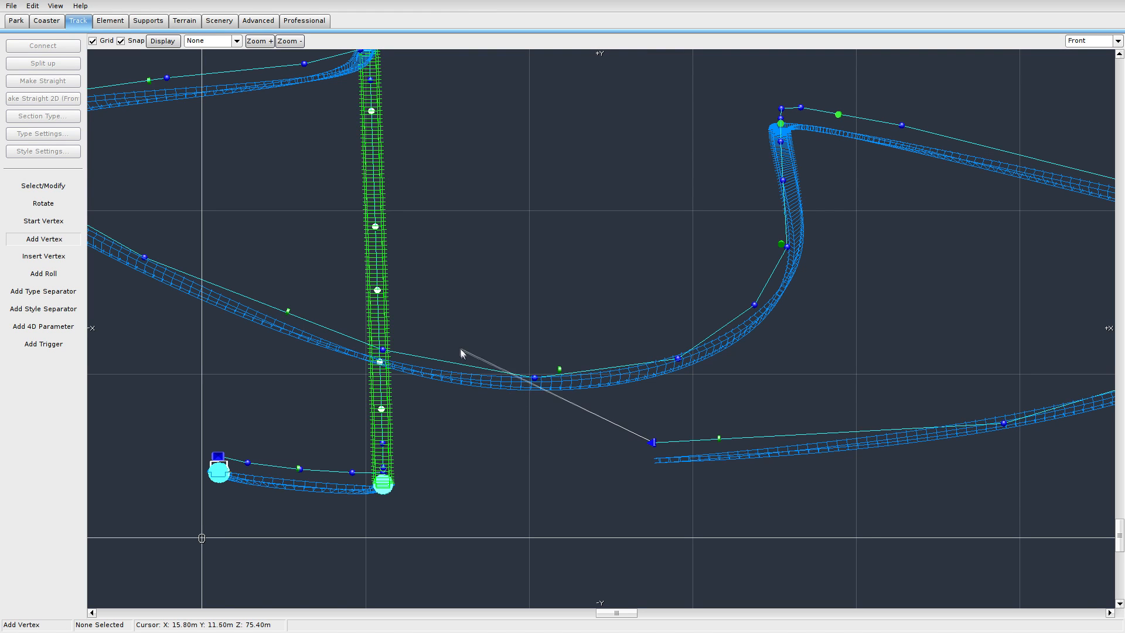
click(472, 414)
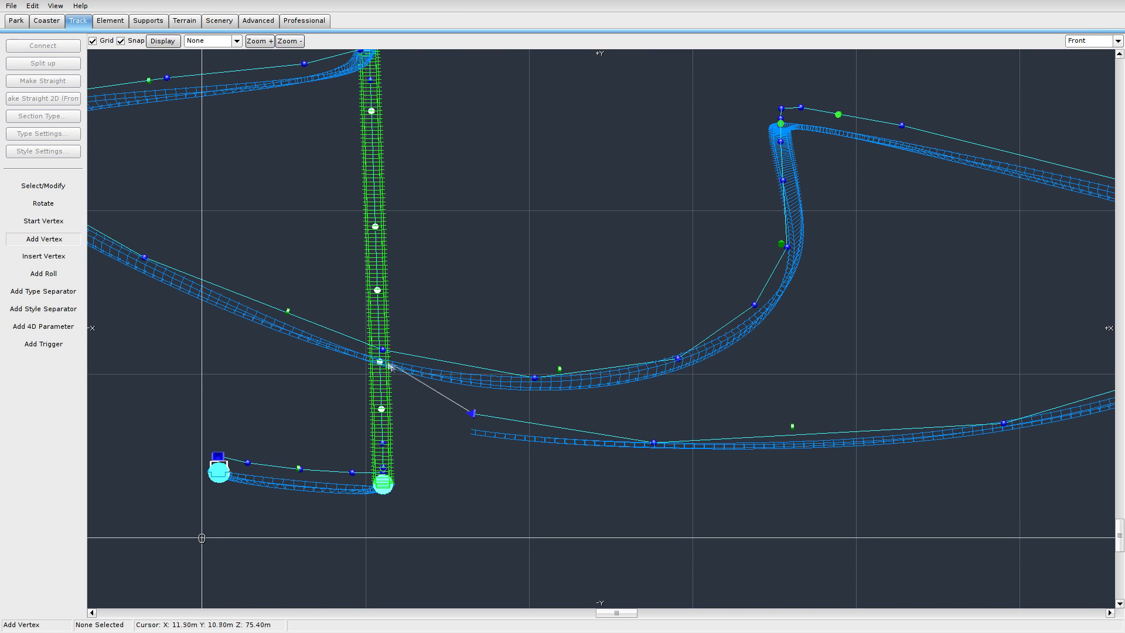
click(351, 282)
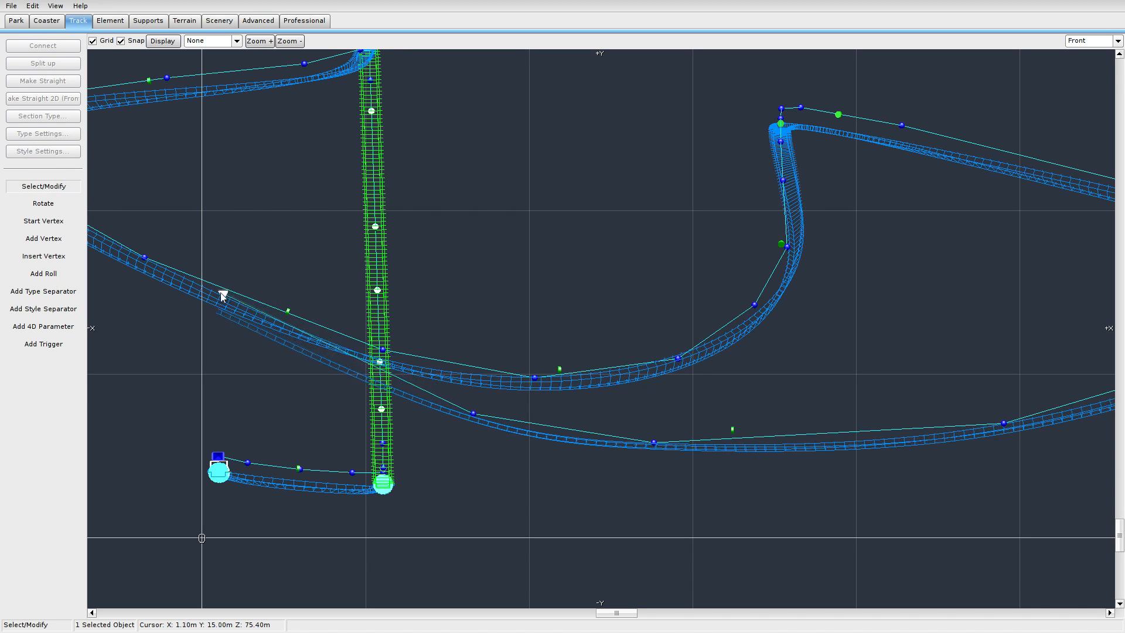
Lower the valley vertex to about Y 4 m and add vertices forming a hill crest, a descent and a low, nearly level end.
drag(672, 443, 745, 472)
right_drag(447, 242, 671, 316)
scroll(611, 364, down, 2)
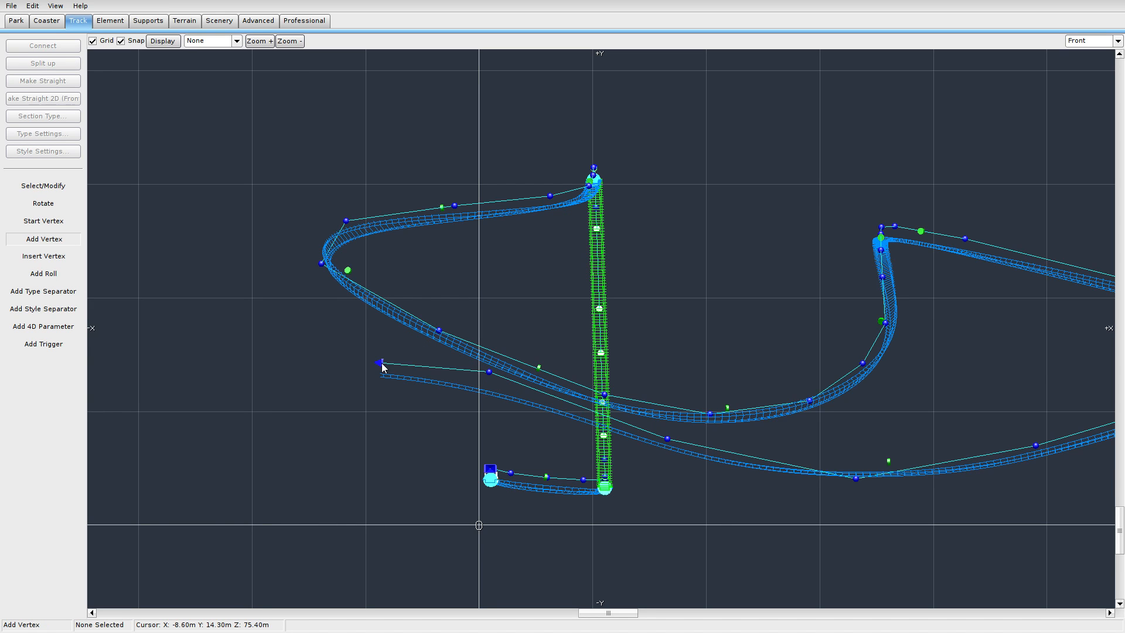
right_drag(152, 488, 308, 480)
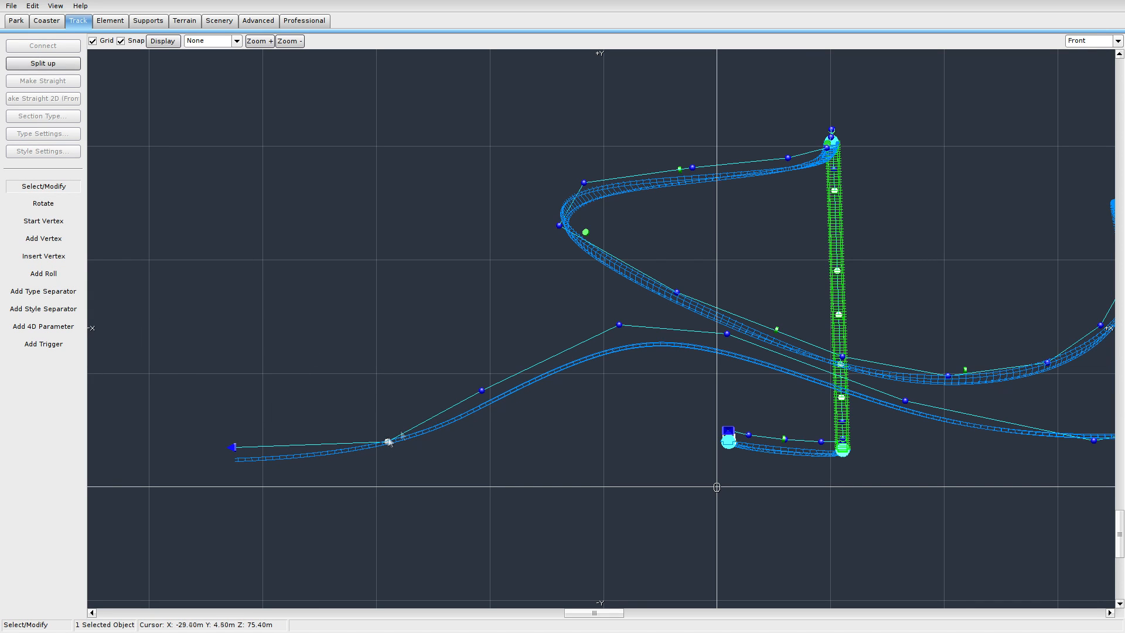
Raise the vertex midway down the new hill's descent to about Y 11 m.
drag(511, 406, 511, 406)
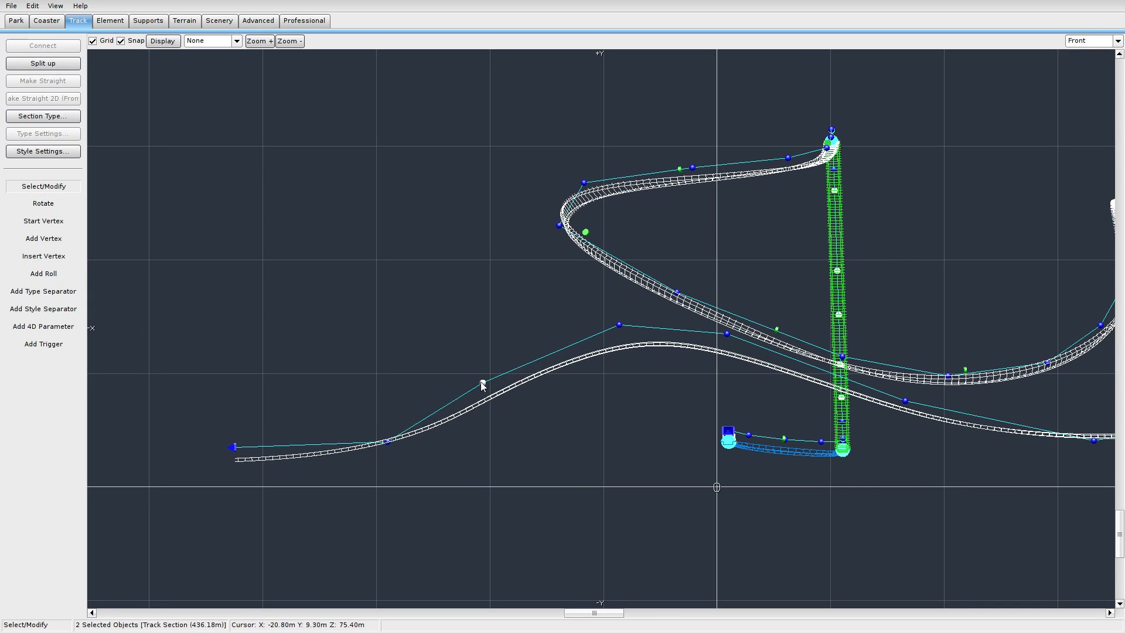
click(478, 383)
drag(481, 375, 483, 364)
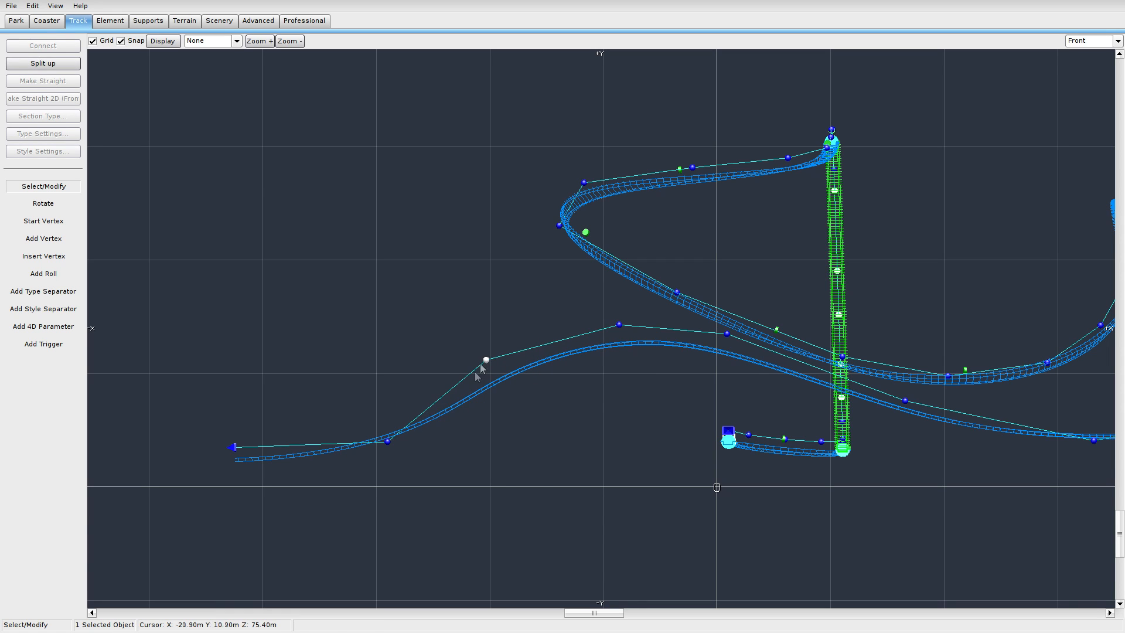
Shift the middle vertex of the new hill's descent slightly inward and lower it to about Y 10.5 m, then inspect the drop in 3D.
mouse_move(487, 363)
mouse_down()
mouse_move(517, 371)
mouse_move(505, 369)
mouse_up()
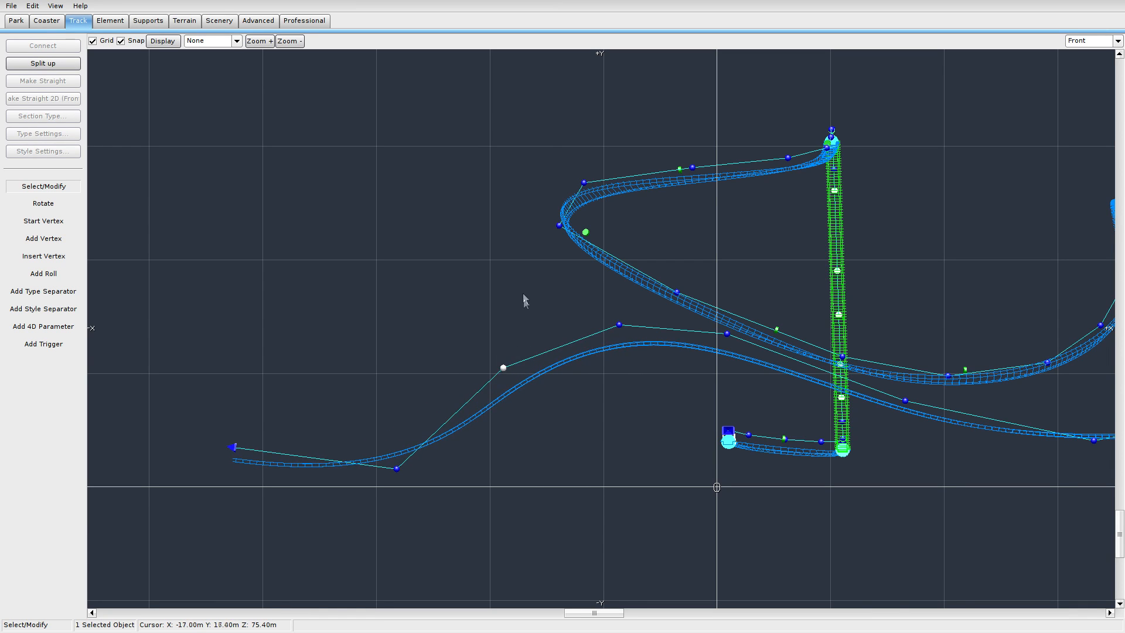
right_drag(443, 365, 129, 353)
scroll(569, 451, down, 3)
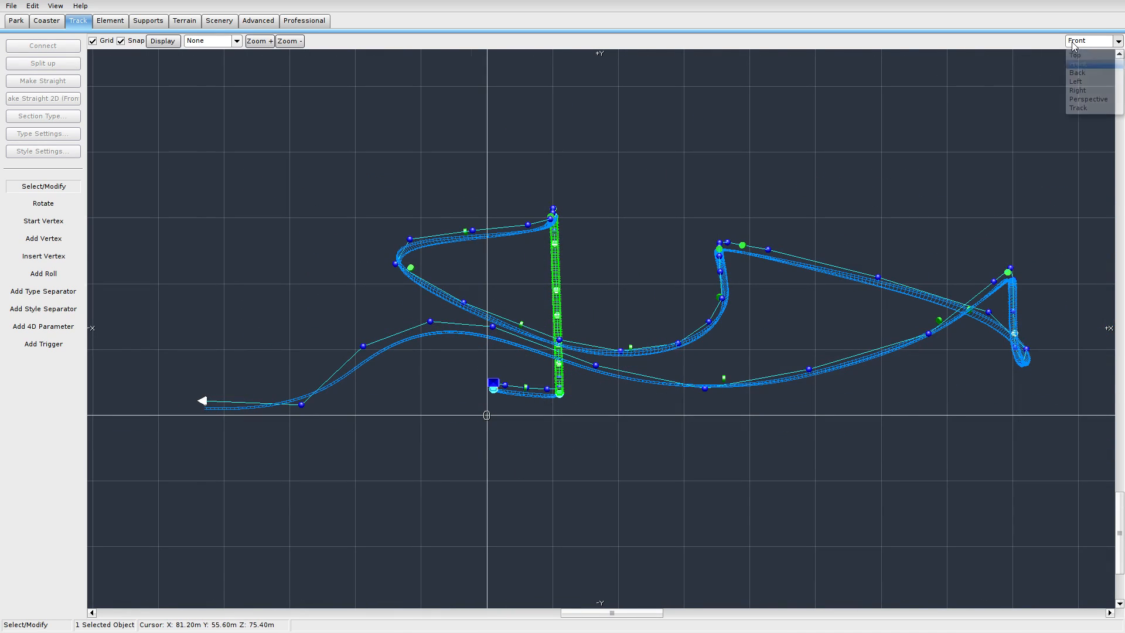
click(1088, 99)
right_drag(297, 382, 468, 421)
right_drag(858, 242, 860, 242)
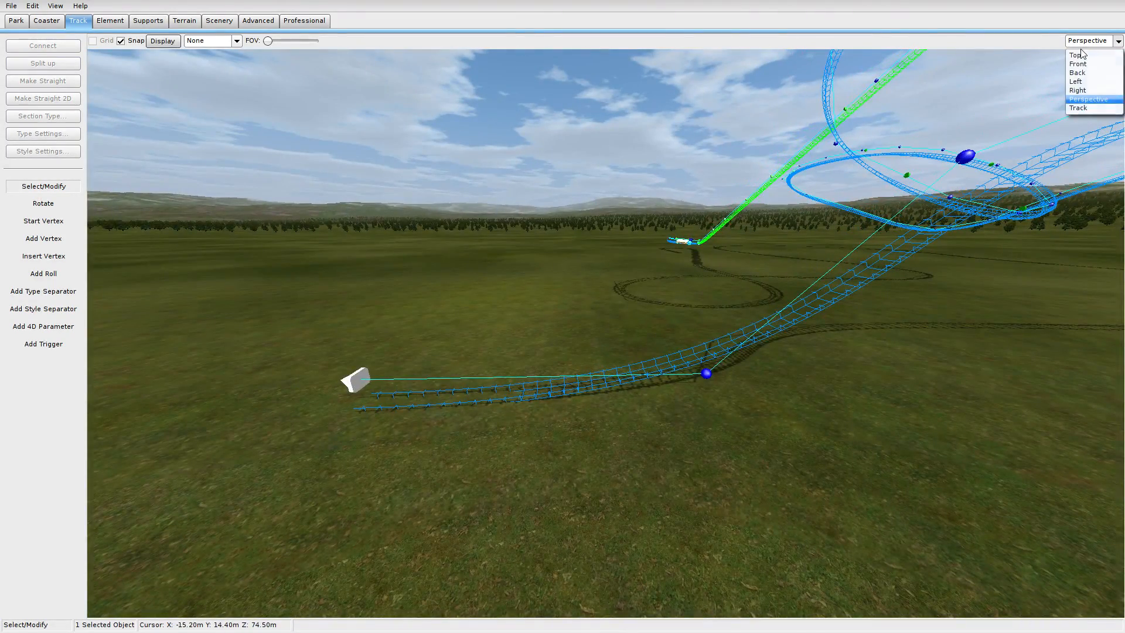
In the Front view, raise the last two vertices to about Y 3 m and Y 3.5 m, then review the track in 3D.
click(1079, 65)
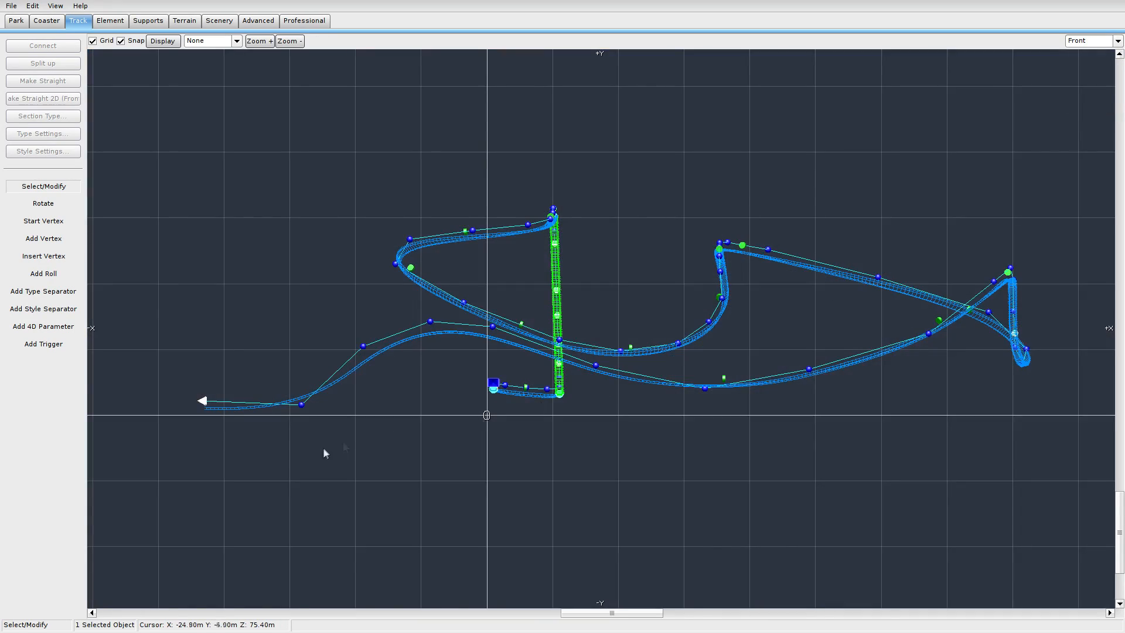
right_drag(322, 473, 597, 480)
scroll(597, 479, up, 2)
scroll(430, 503, up, 2)
right_drag(567, 580, 574, 466)
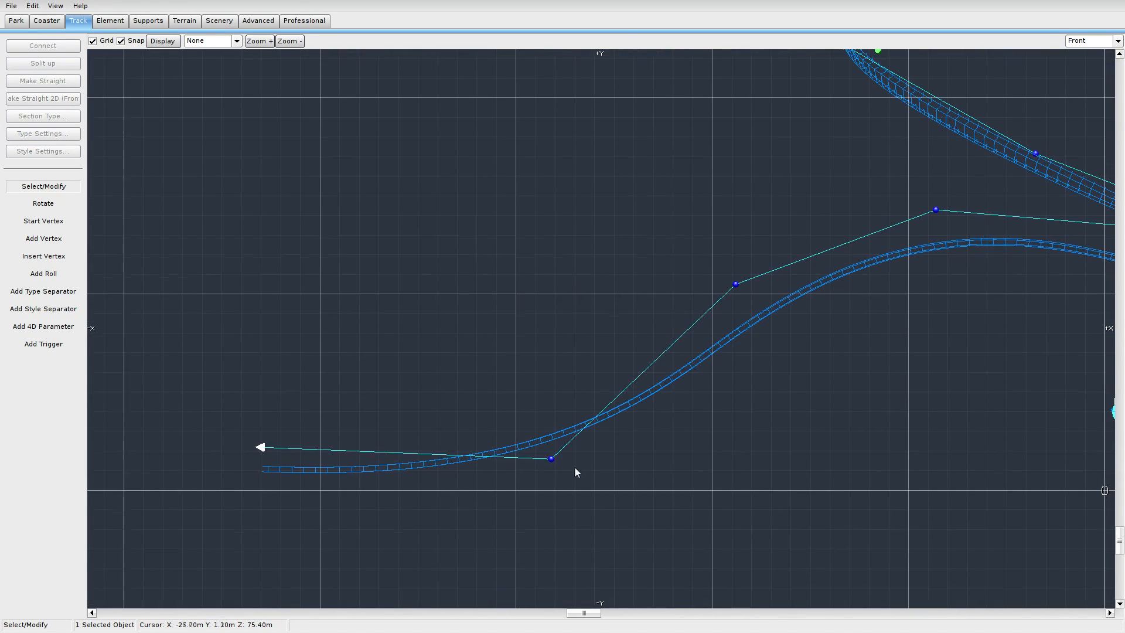
drag(551, 458, 548, 434)
drag(265, 448, 264, 424)
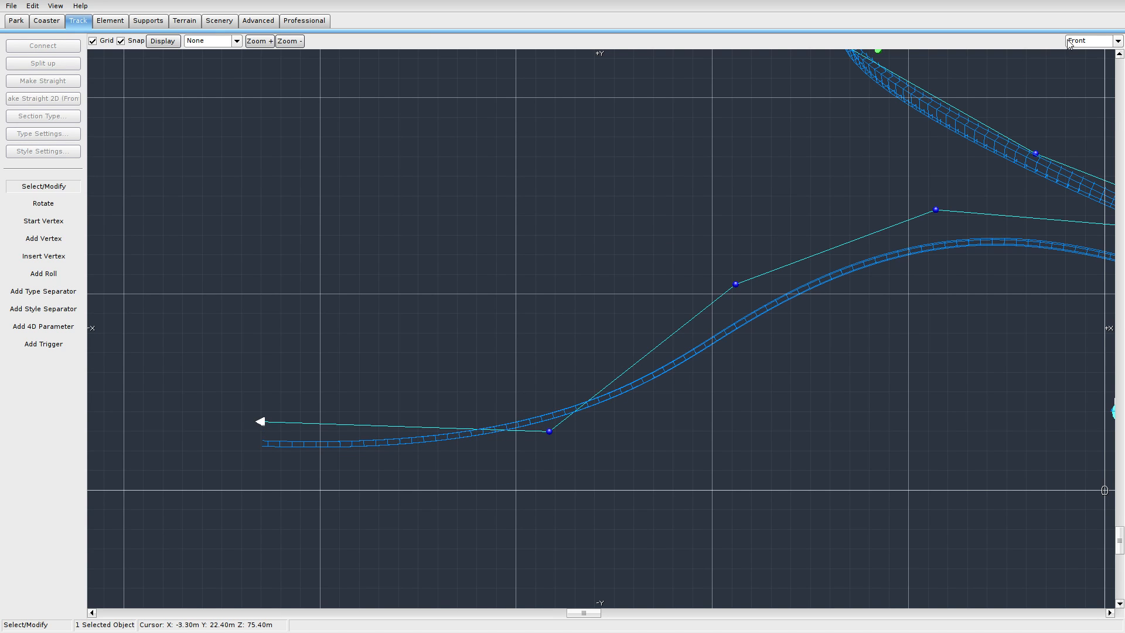
click(1106, 91)
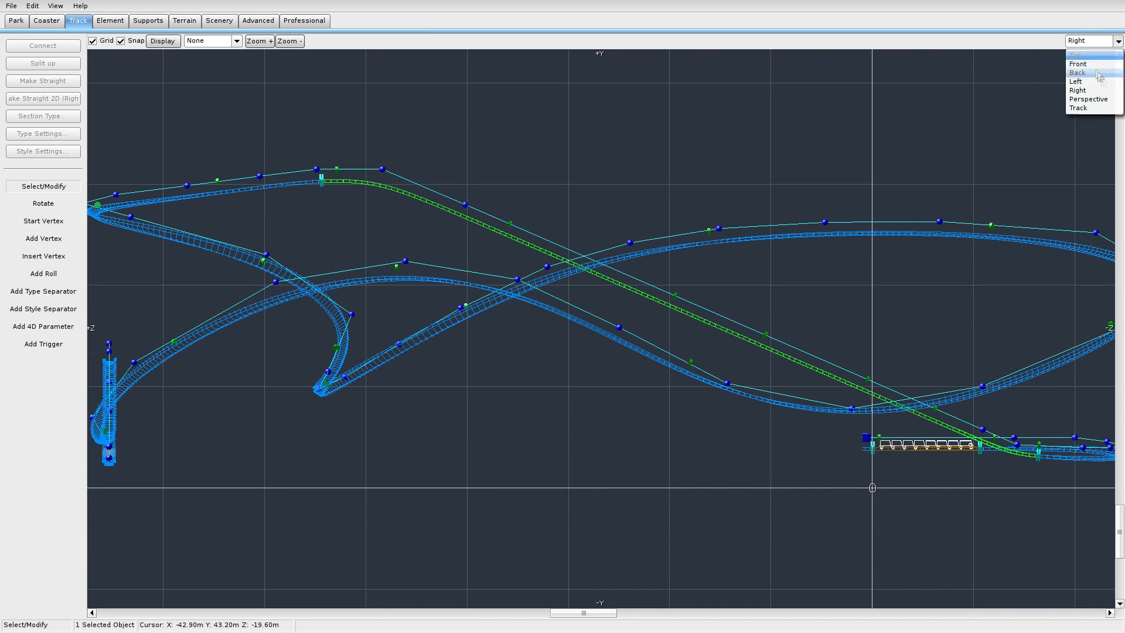
click(1072, 43)
click(1084, 99)
mouse_move(524, 392)
right_down()
mouse_move(557, 395)
mouse_move(621, 440)
mouse_move(680, 380)
mouse_move(620, 446)
mouse_move(633, 498)
mouse_move(650, 375)
mouse_move(662, 372)
mouse_move(650, 380)
mouse_move(609, 328)
mouse_move(574, 322)
mouse_move(585, 433)
mouse_move(562, 346)
mouse_move(572, 410)
mouse_move(571, 363)
mouse_move(557, 378)
mouse_move(574, 375)
mouse_move(576, 451)
mouse_move(595, 439)
mouse_move(565, 357)
mouse_move(518, 390)
right_up()
key(s)
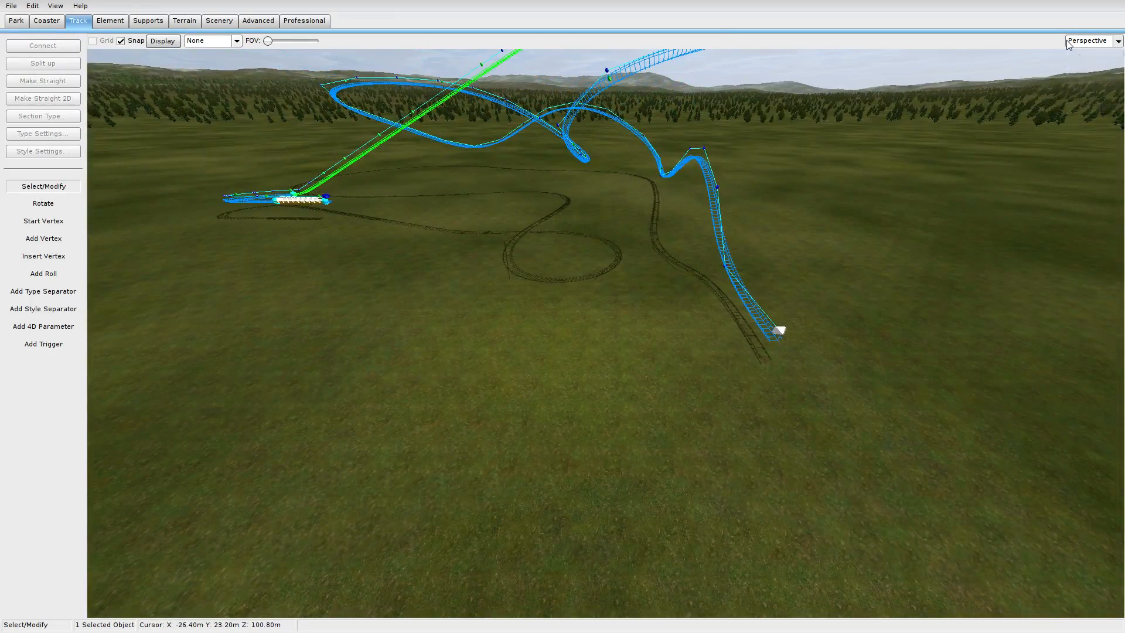
In the Top view, extend the track from its open end with six vertices forming a wide U-turn back toward the lift hill.
click(1072, 42)
click(1075, 55)
right_drag(219, 279, 454, 324)
scroll(286, 375, up, 3)
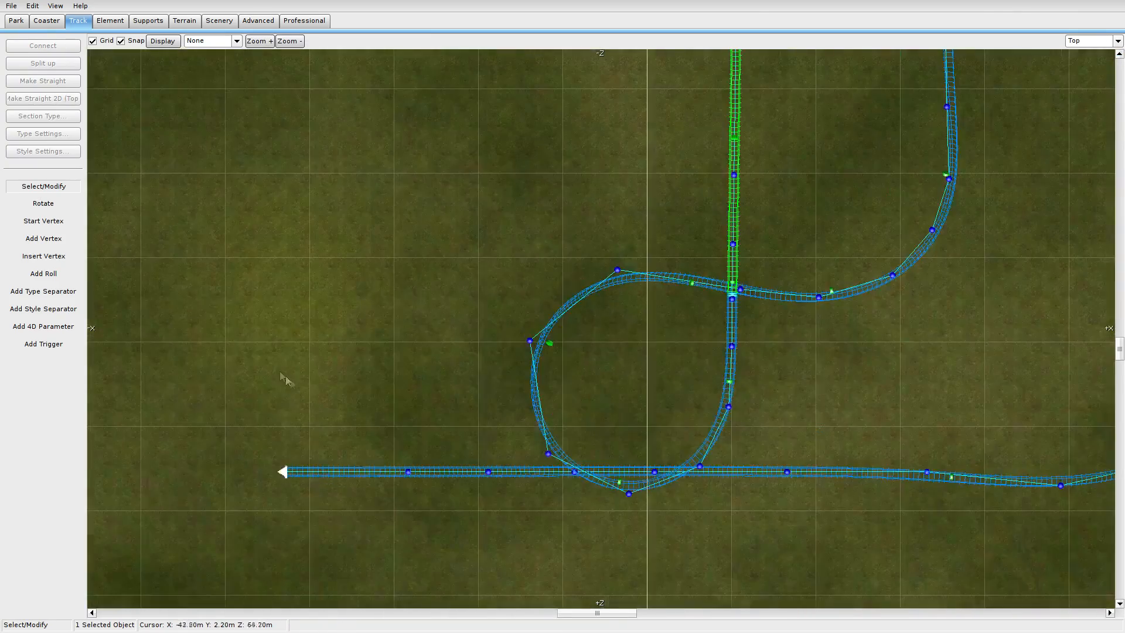
right_drag(286, 375, 248, 324)
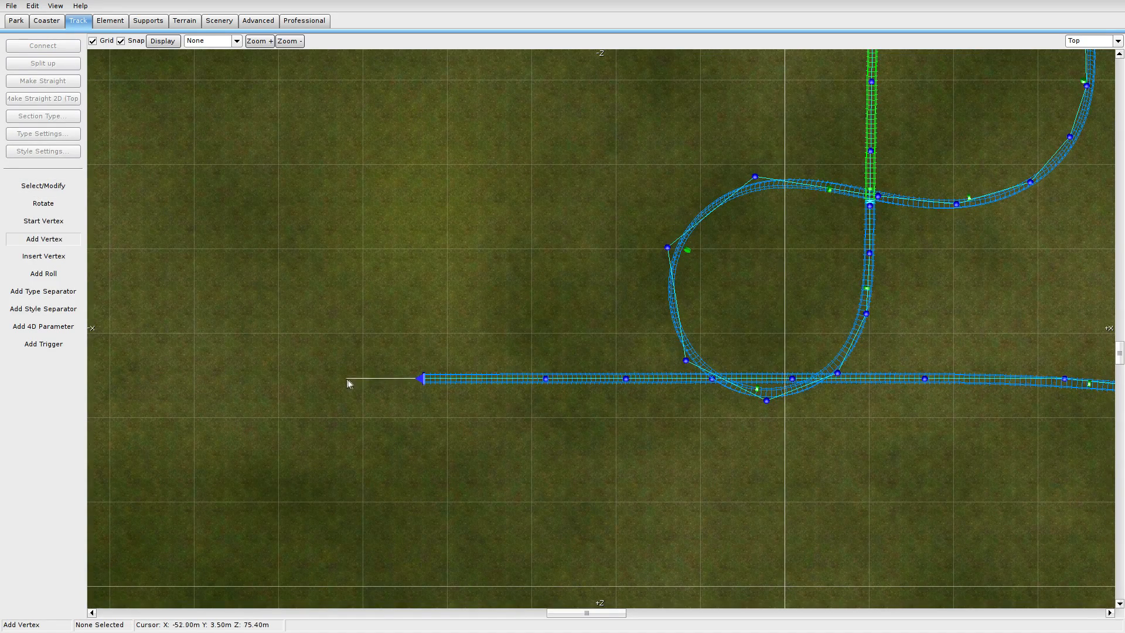
click(367, 383)
click(287, 338)
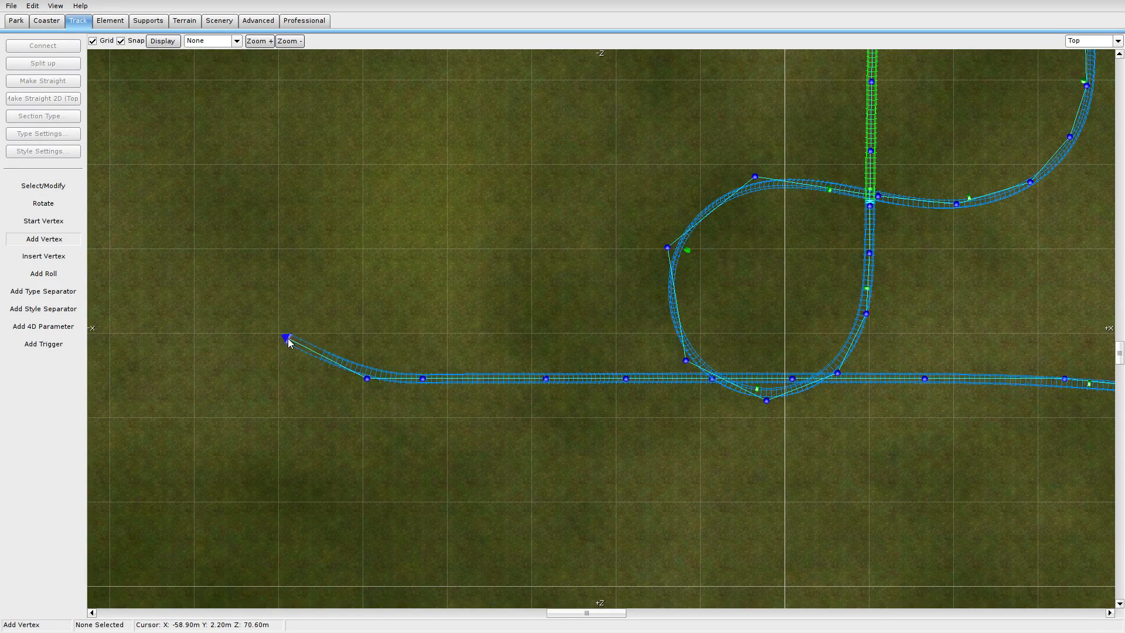
click(281, 251)
click(305, 172)
click(391, 136)
click(512, 145)
Round out the U-turn by moving its outermost vertex to about X -63 m and adjusting the vertices beside it and the end vertex.
click(66, 187)
drag(281, 252, 253, 249)
drag(309, 171, 300, 164)
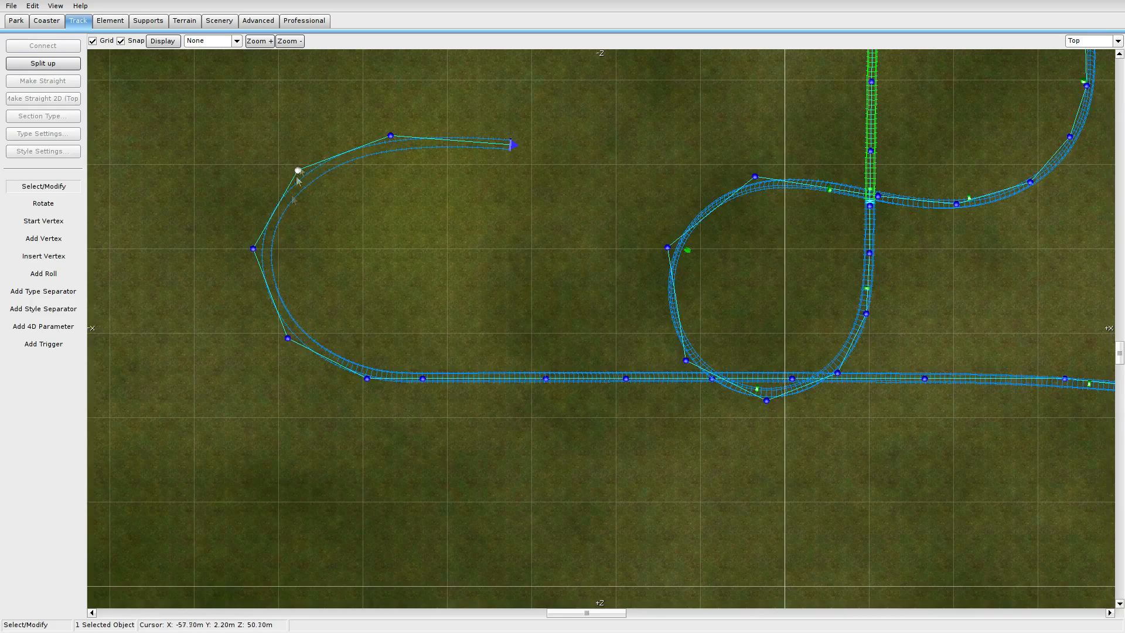
drag(287, 338, 293, 345)
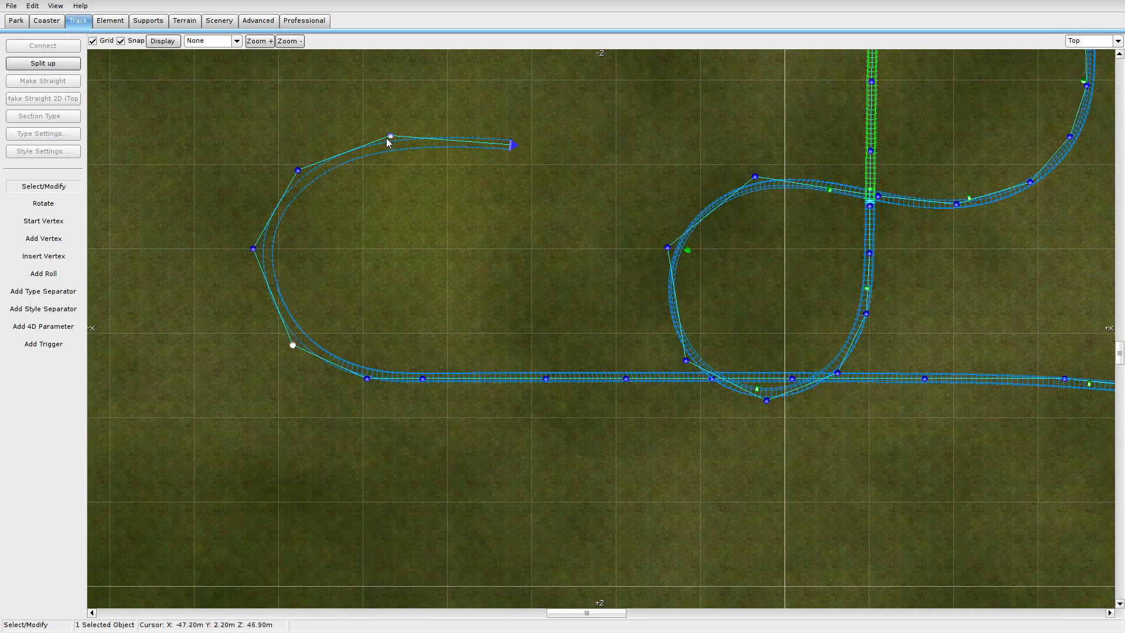
drag(510, 151, 513, 141)
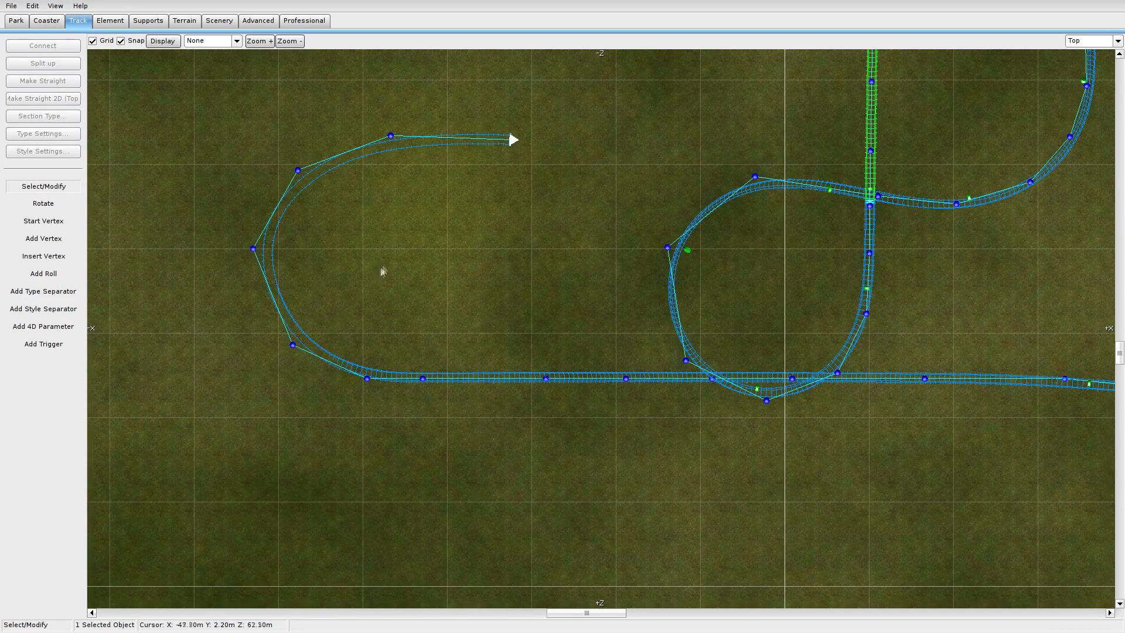
In the Perspective view, set the height of the U-turn's outermost vertex to Y 17 m.
click(1089, 41)
click(1089, 101)
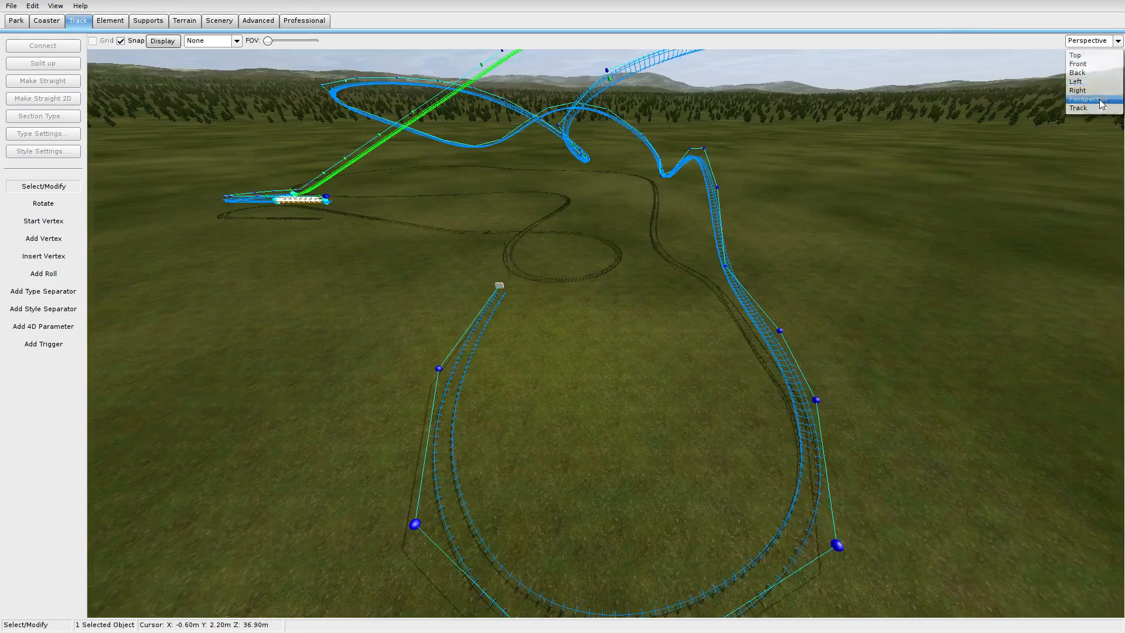
right_drag(606, 333, 605, 258)
scroll(621, 376, down, 3)
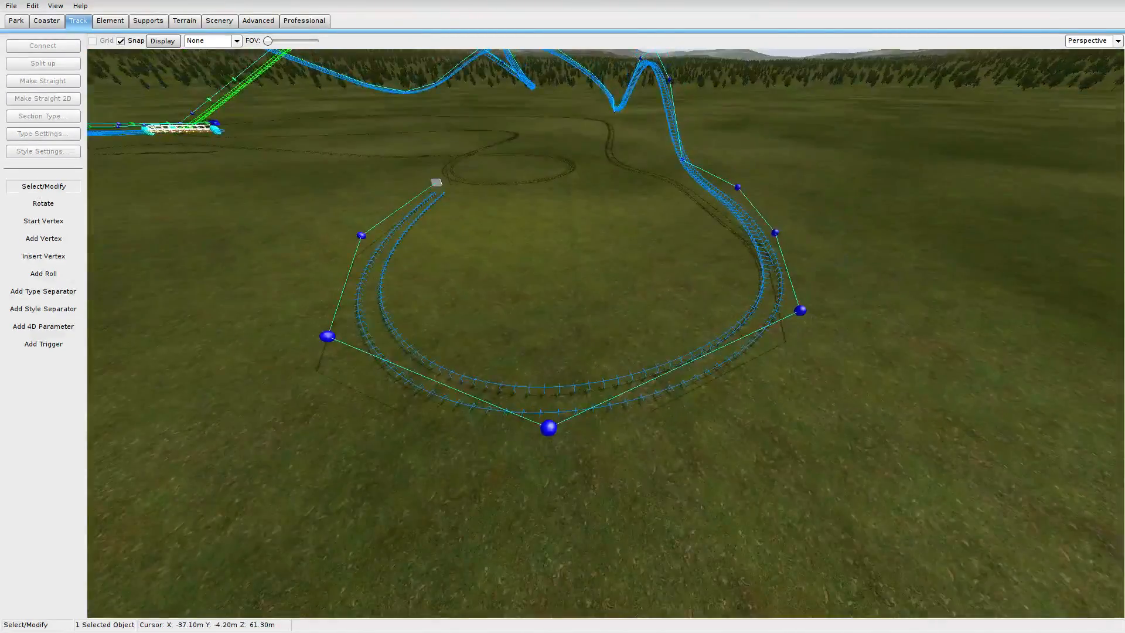
double_click(543, 423)
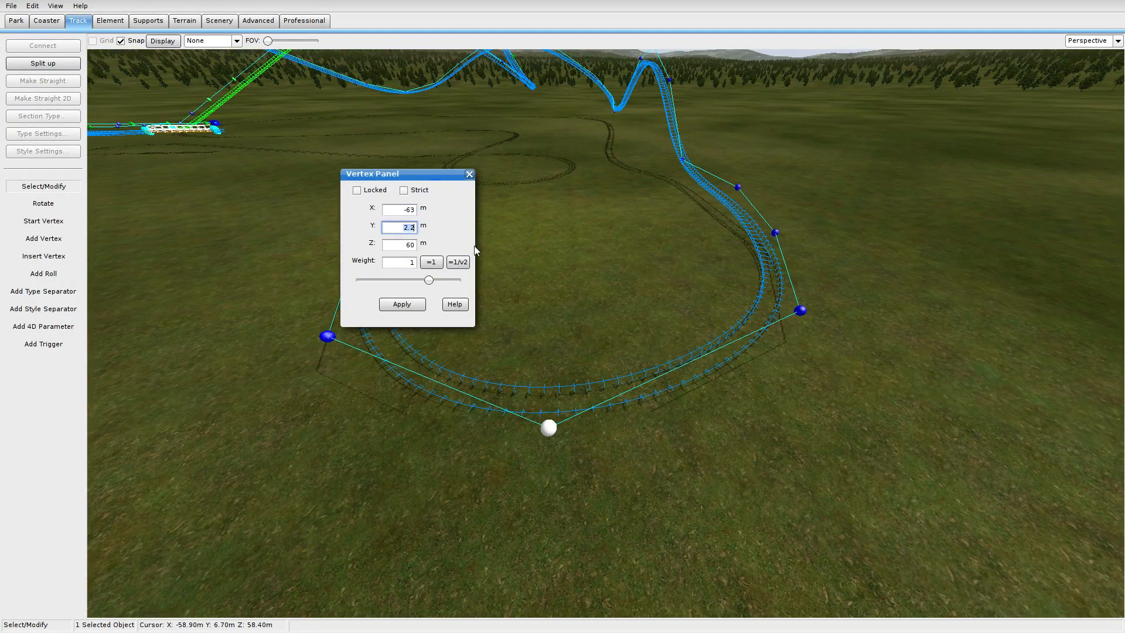
right_drag(649, 126, 624, 164)
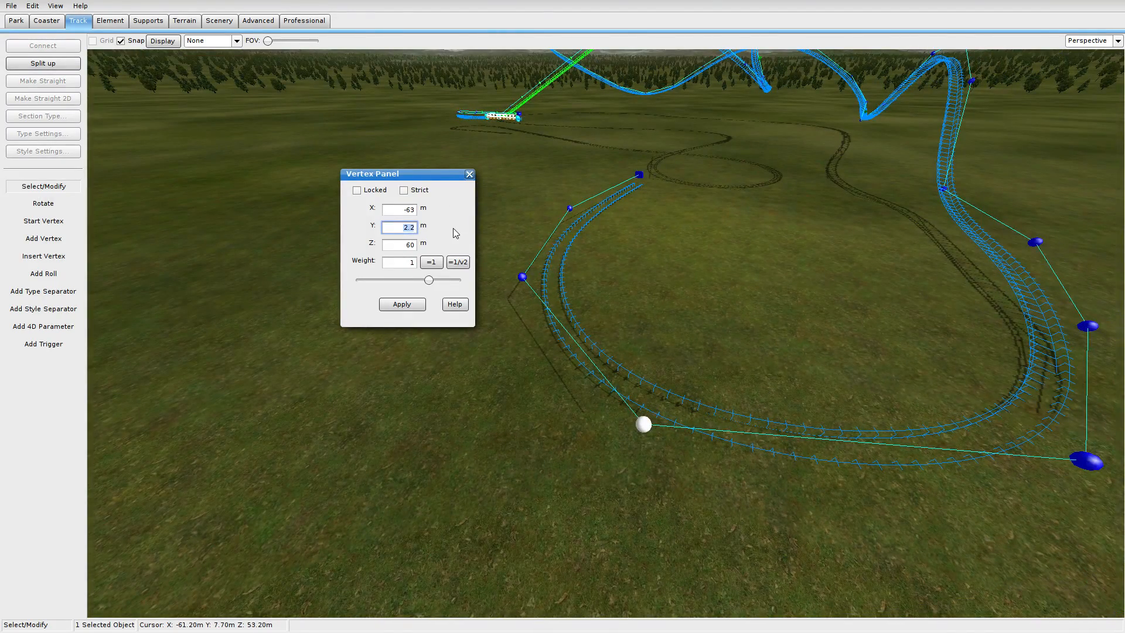
text(17)
click(419, 304)
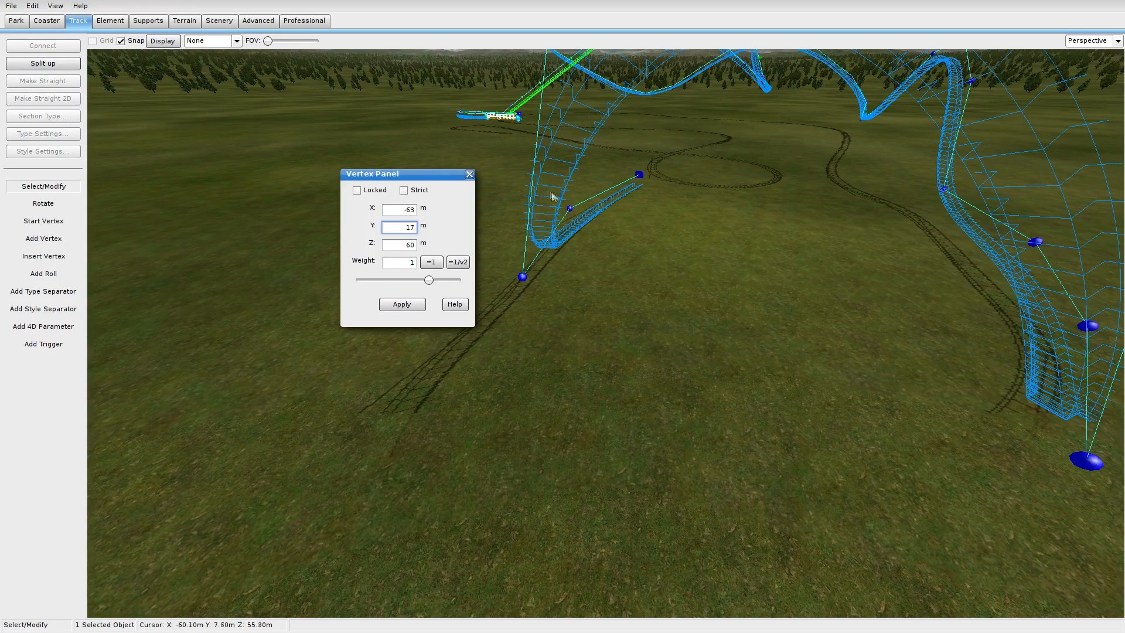
click(469, 174)
Set the vertex just before the U-turn's peak to Y 12 m and raise the one preceding it to form a gradual climb.
right_drag(711, 304, 670, 324)
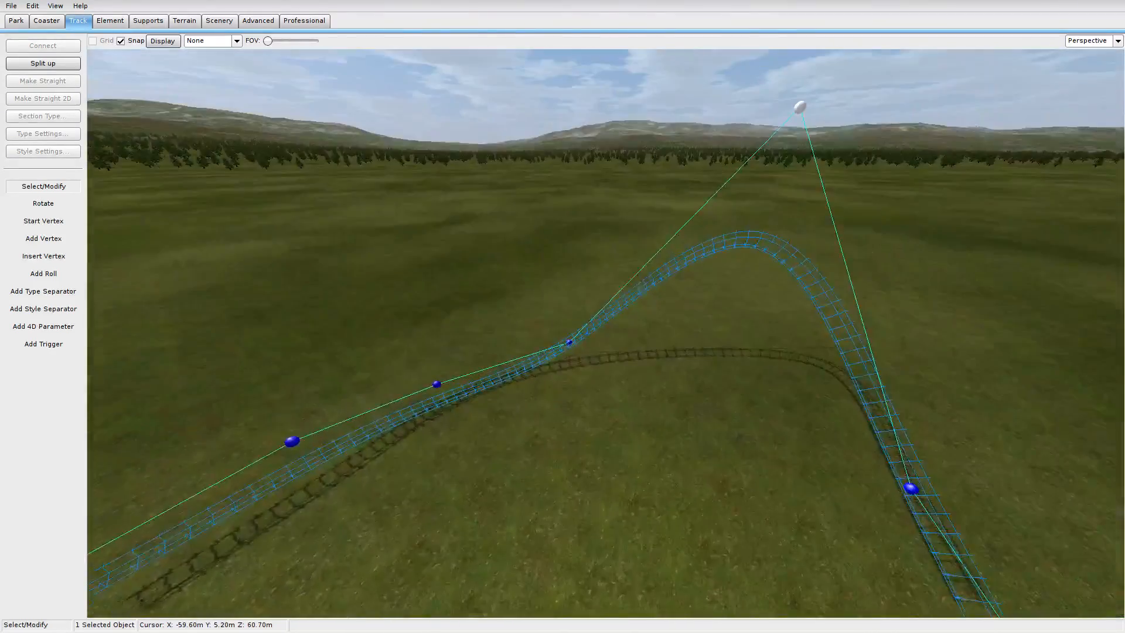
double_click(570, 342)
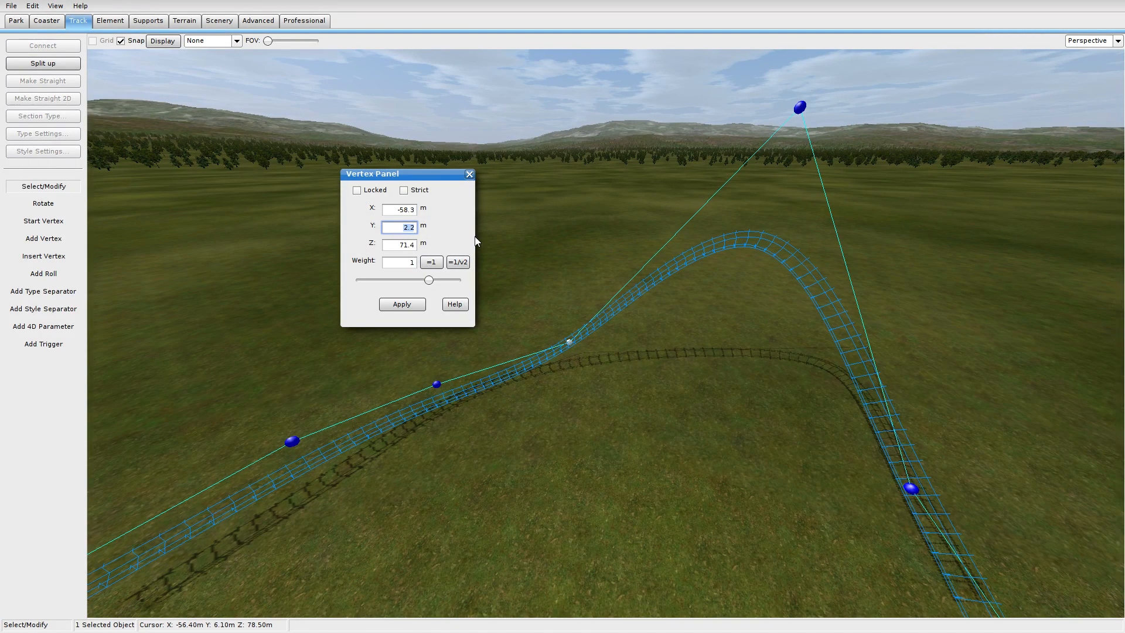
click(418, 310)
click(438, 385)
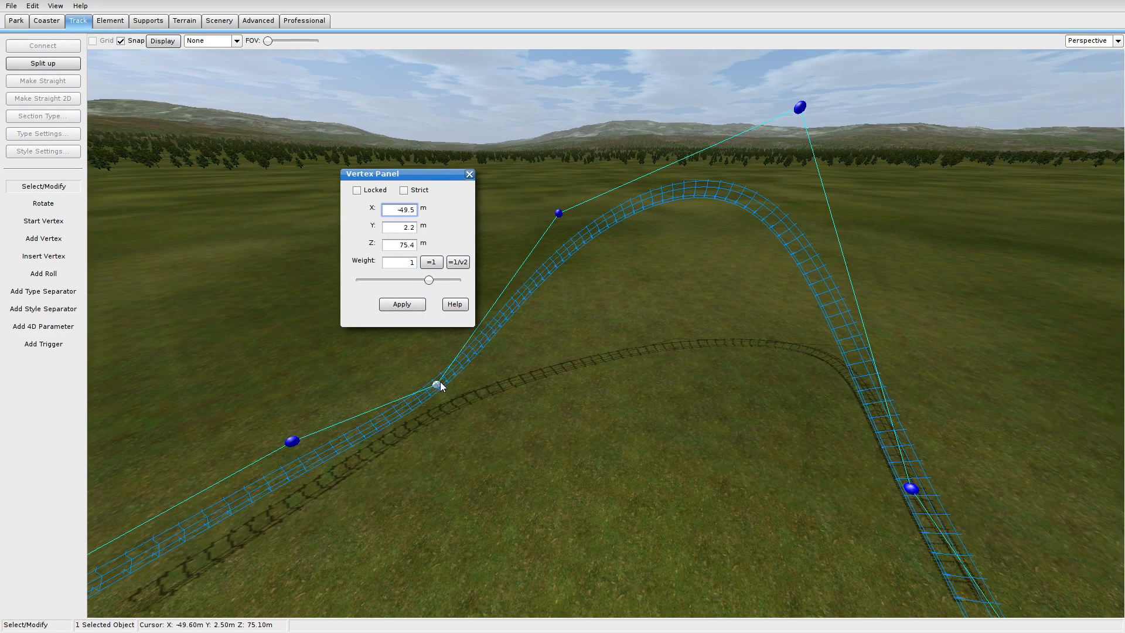
click(400, 230)
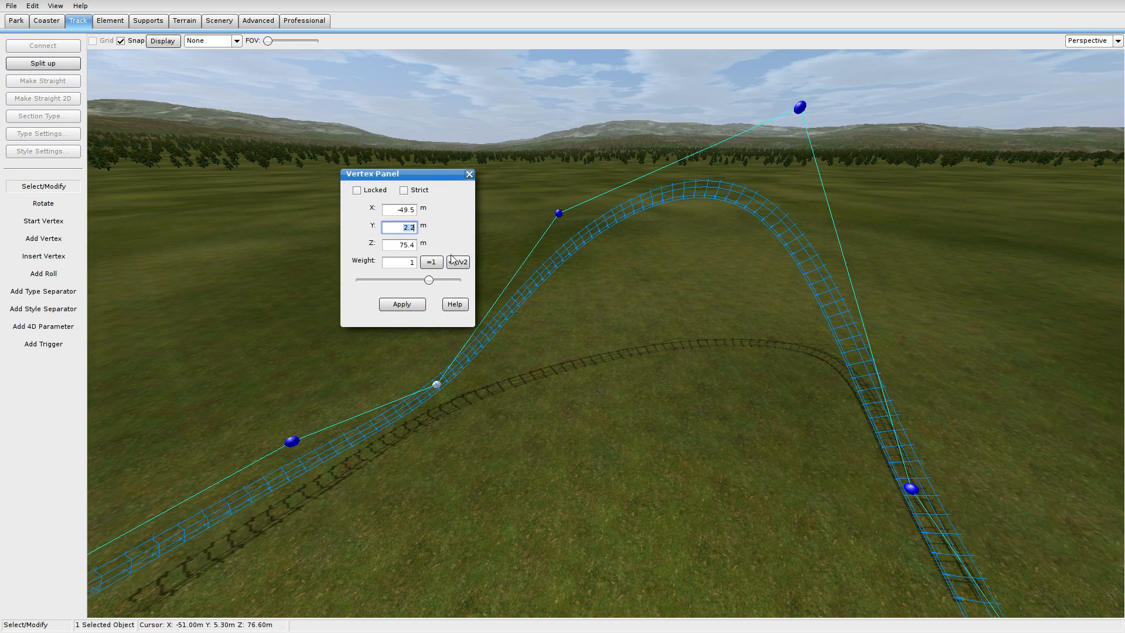
click(400, 305)
click(469, 175)
Set the vertex just after the U-turn's peak to Y 12 m and the following one to Y 7 m.
click(889, 488)
double_click(910, 486)
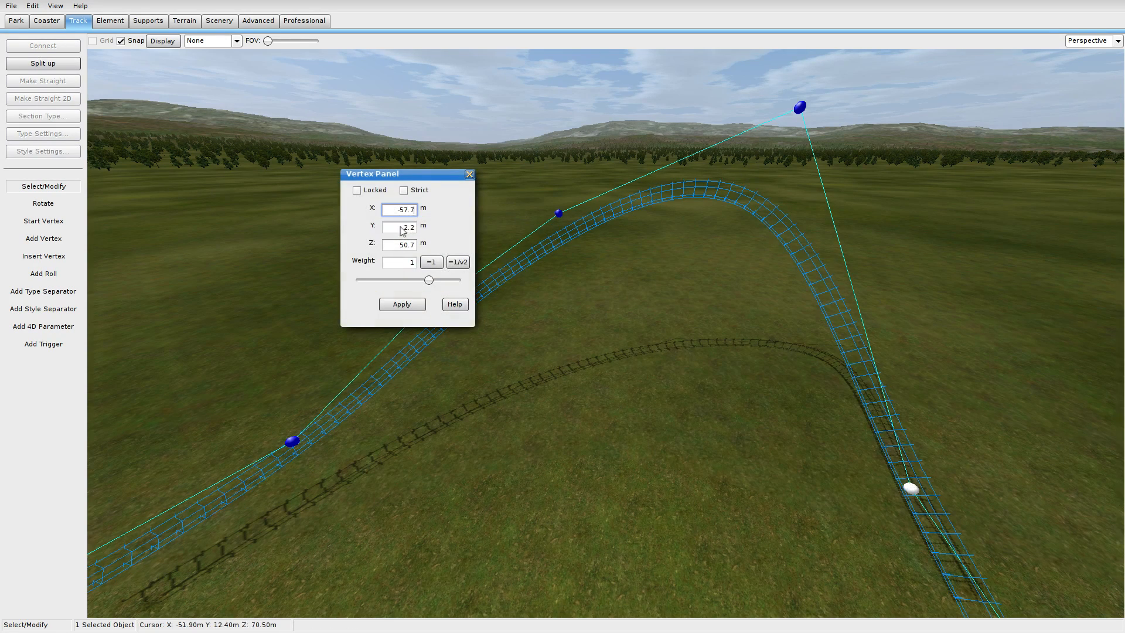
click(414, 309)
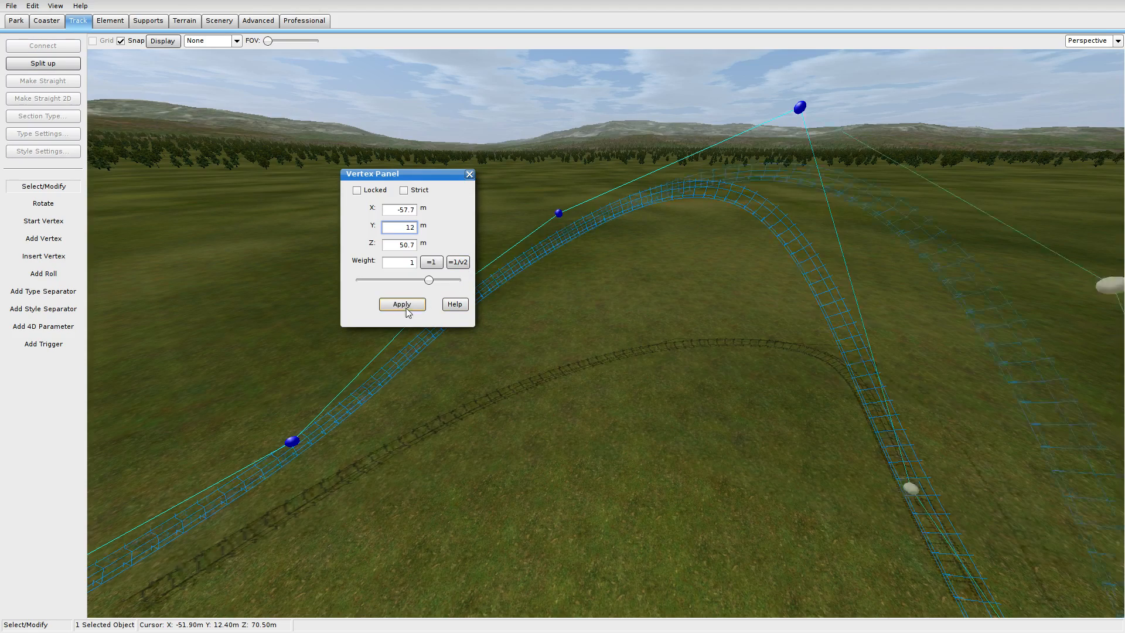
right_drag(670, 364, 761, 393)
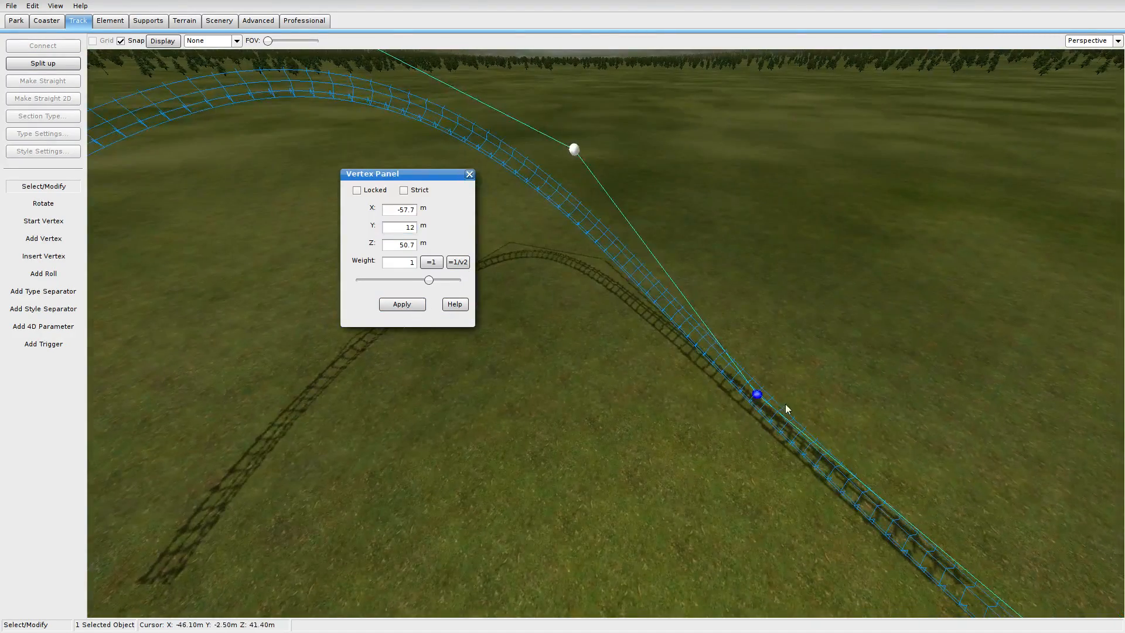
click(758, 395)
key(Tab)
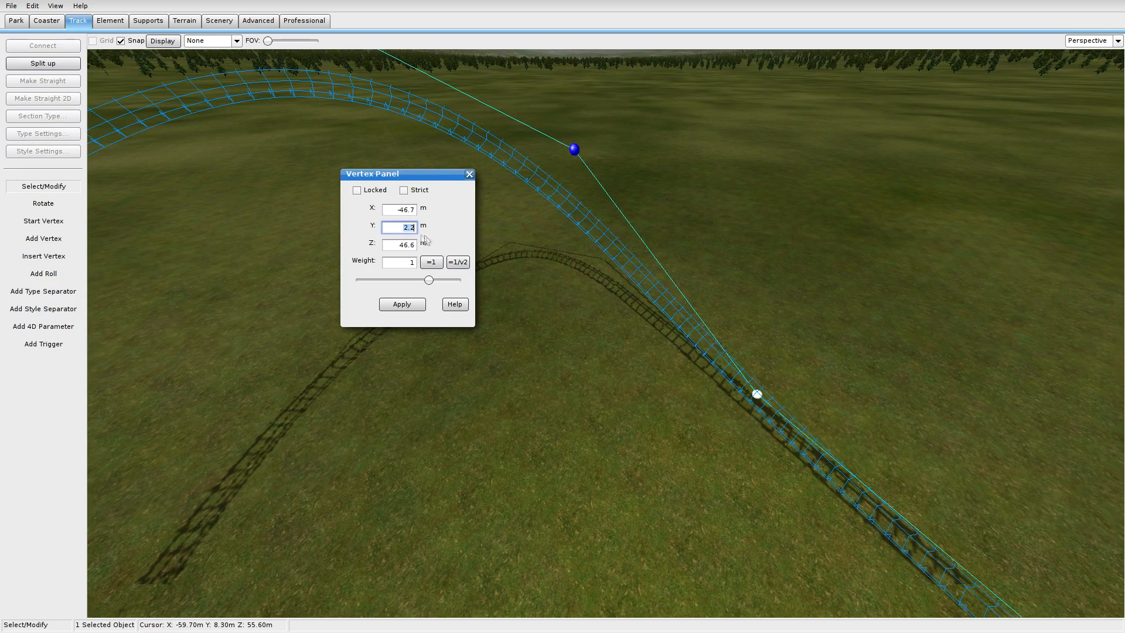
click(421, 305)
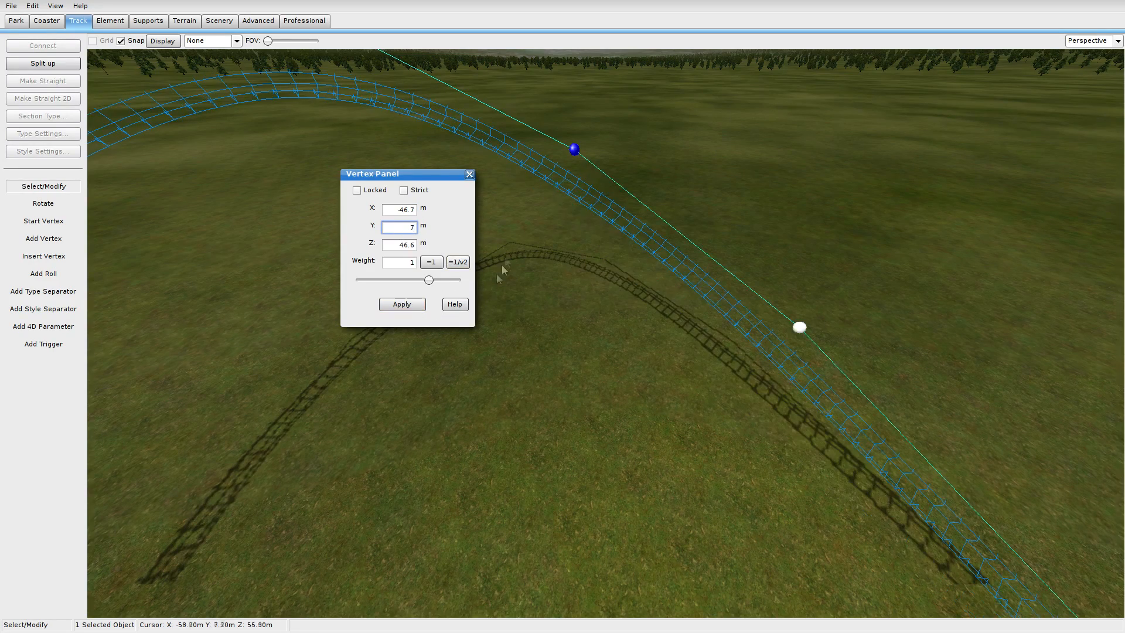
click(470, 176)
right_drag(543, 307, 510, 298)
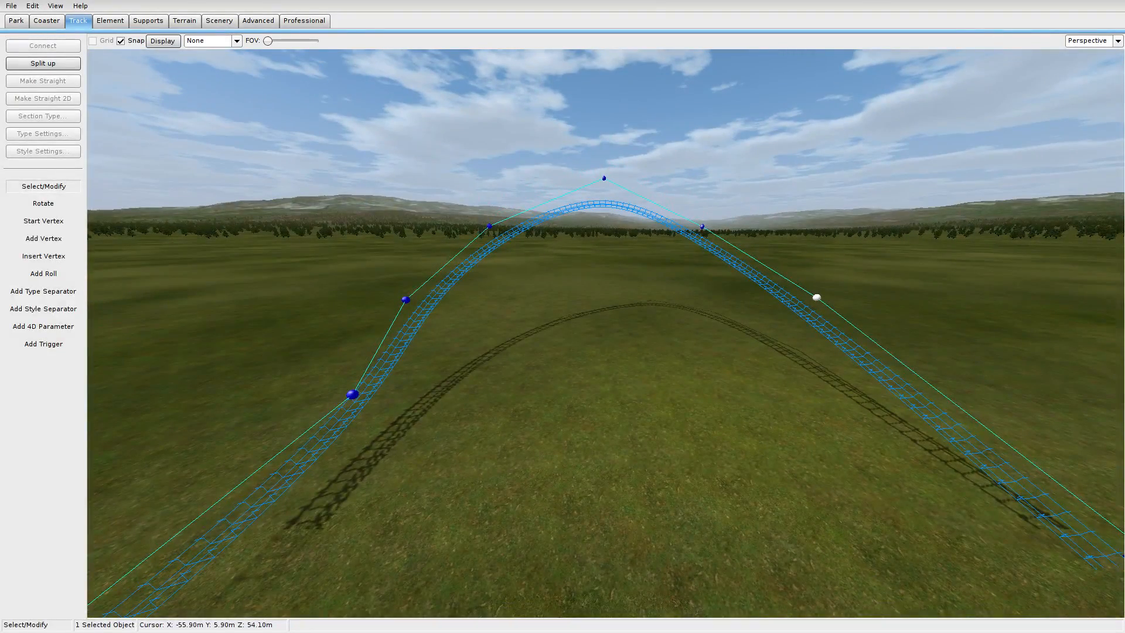
right_drag(510, 299, 545, 303)
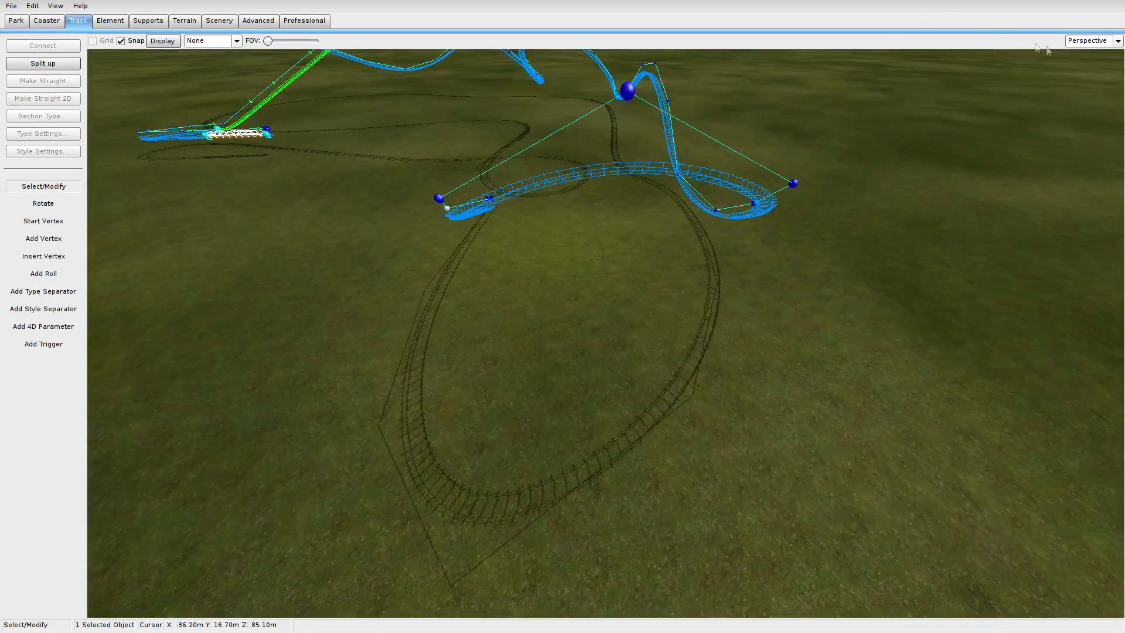
In the Top view, widen the U-turn by moving its last three vertices about 5 to 6 m toward negative Z.
click(1118, 41)
click(1088, 58)
right_drag(523, 162, 536, 291)
drag(528, 270, 528, 215)
click(404, 265)
drag(405, 265, 398, 223)
drag(310, 301, 296, 256)
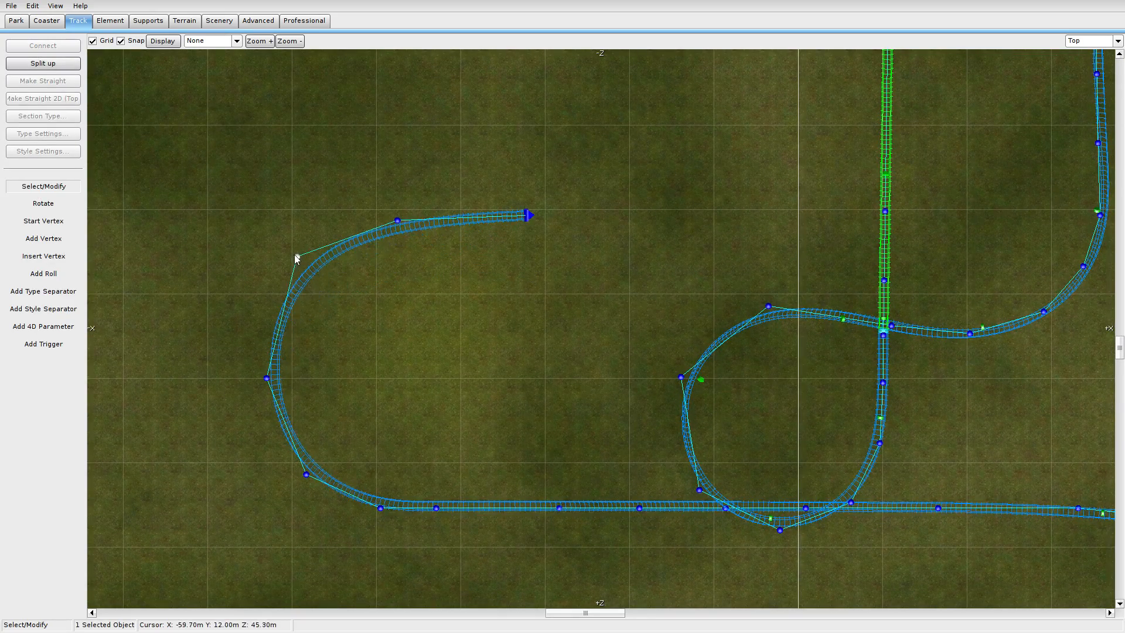
Push the U-turn's peak vertex out to about X -70 m and reposition its neighbours and the entry vertices for a smoother, wider curve.
drag(264, 376, 225, 368)
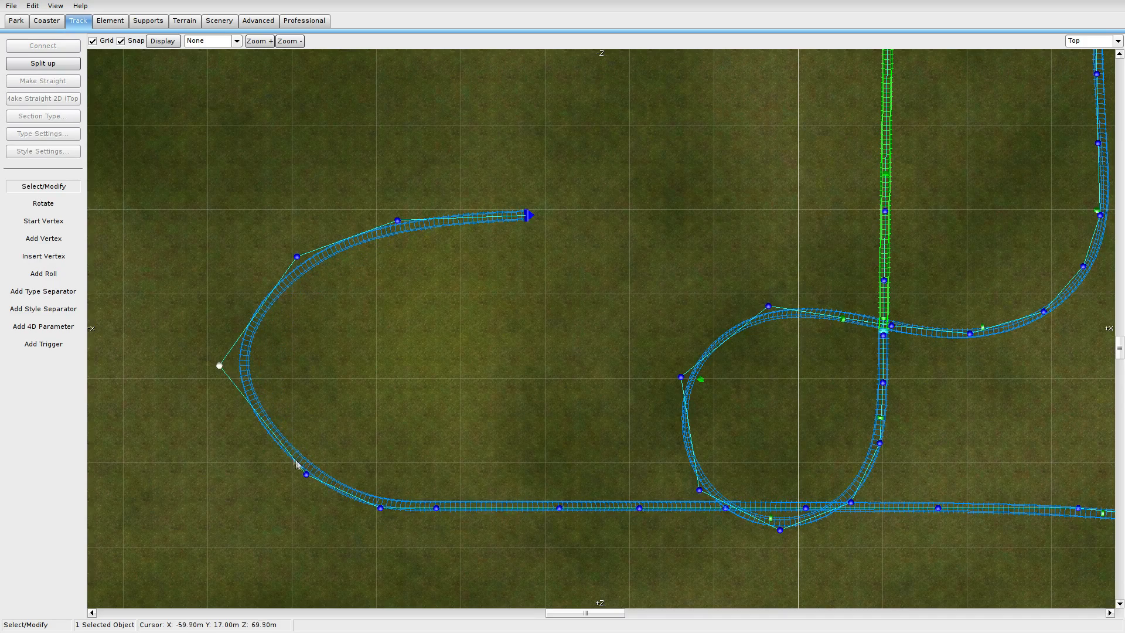
drag(309, 483, 288, 486)
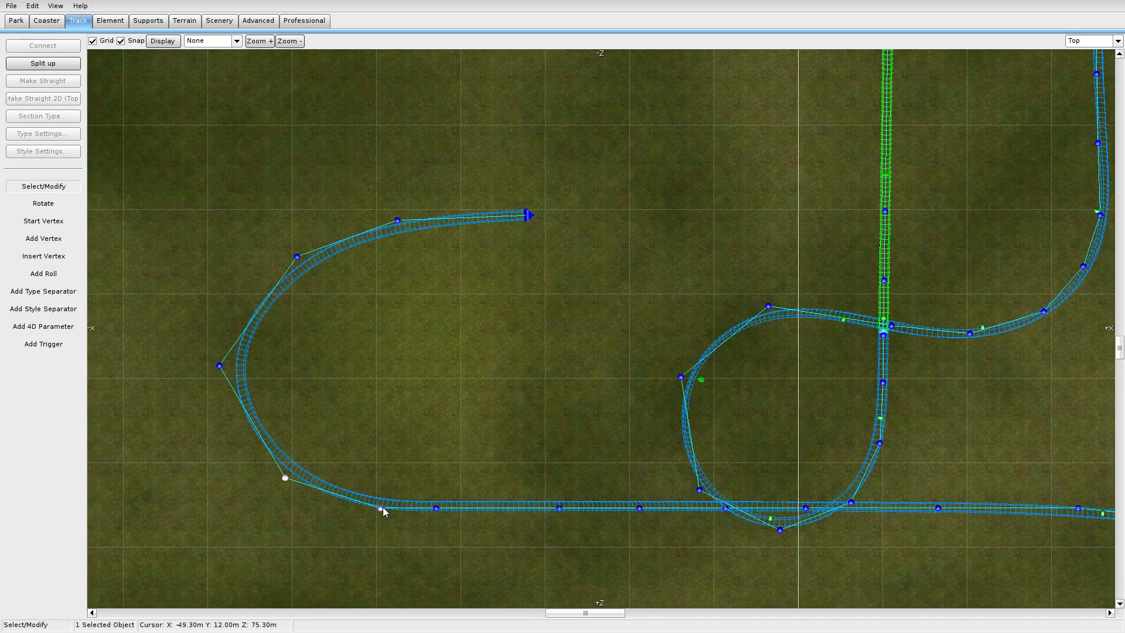
drag(436, 509, 481, 508)
right_drag(367, 395, 426, 392)
drag(355, 253, 335, 232)
drag(344, 475, 341, 484)
drag(278, 363, 262, 364)
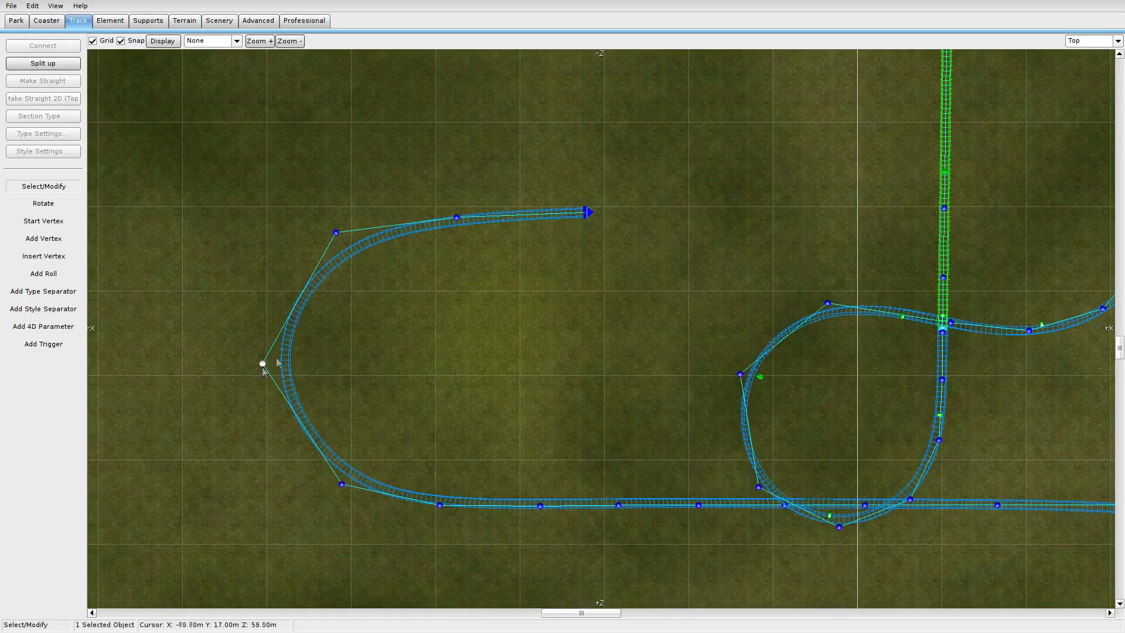
click(1089, 41)
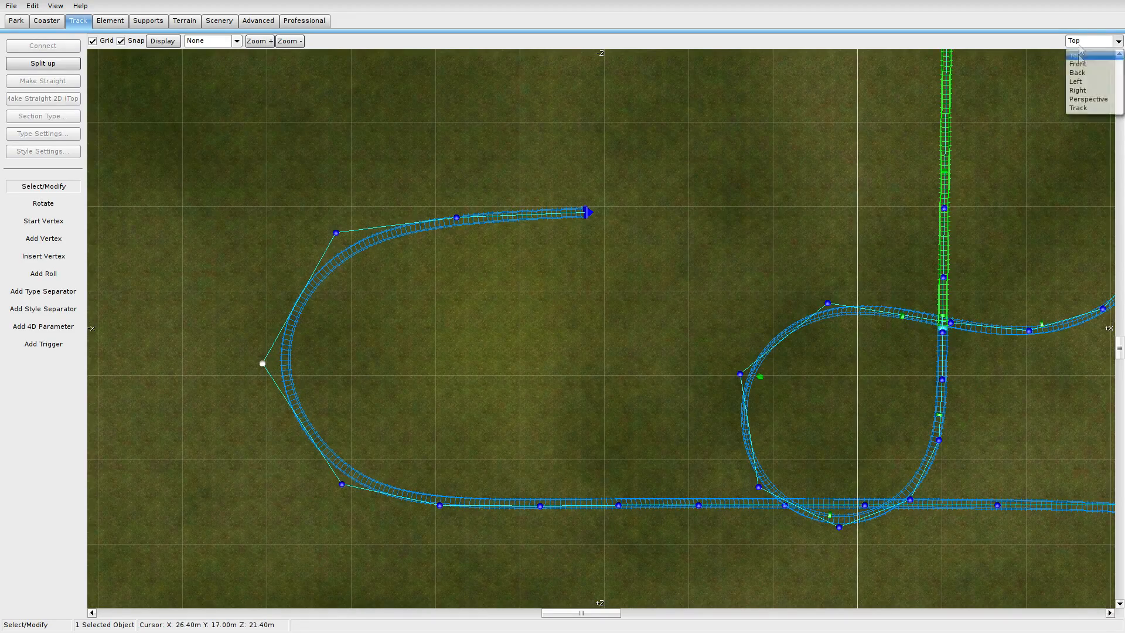
Add a roll point at the U-turn's peak in the Perspective view and bank it with No Lat. G-Force.
click(1079, 93)
right_drag(606, 333, 605, 282)
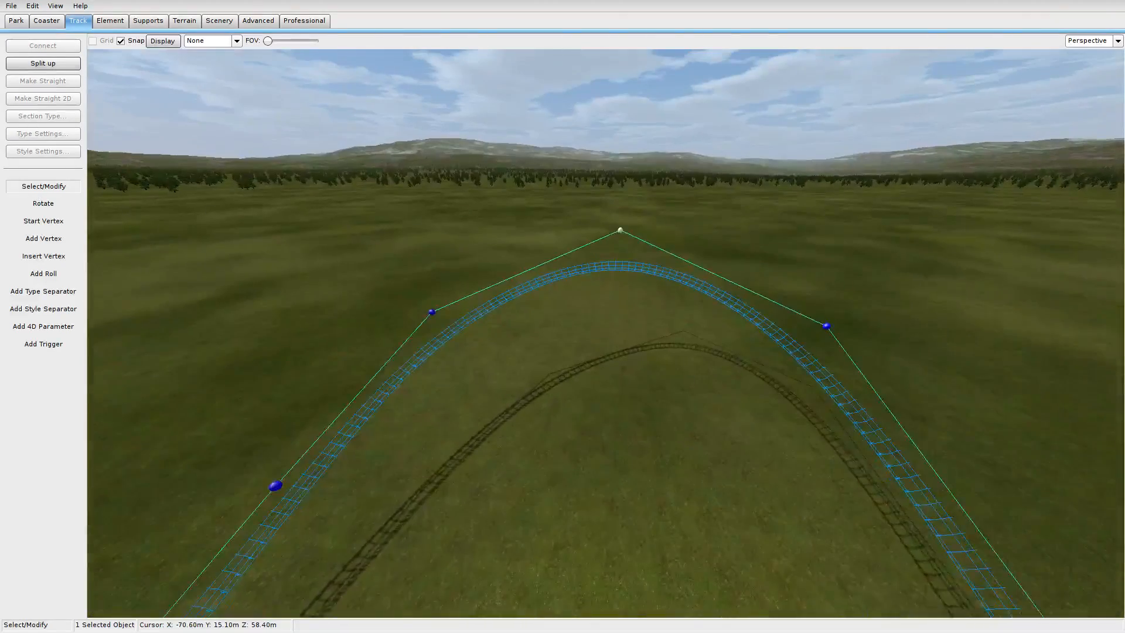
click(54, 274)
click(624, 268)
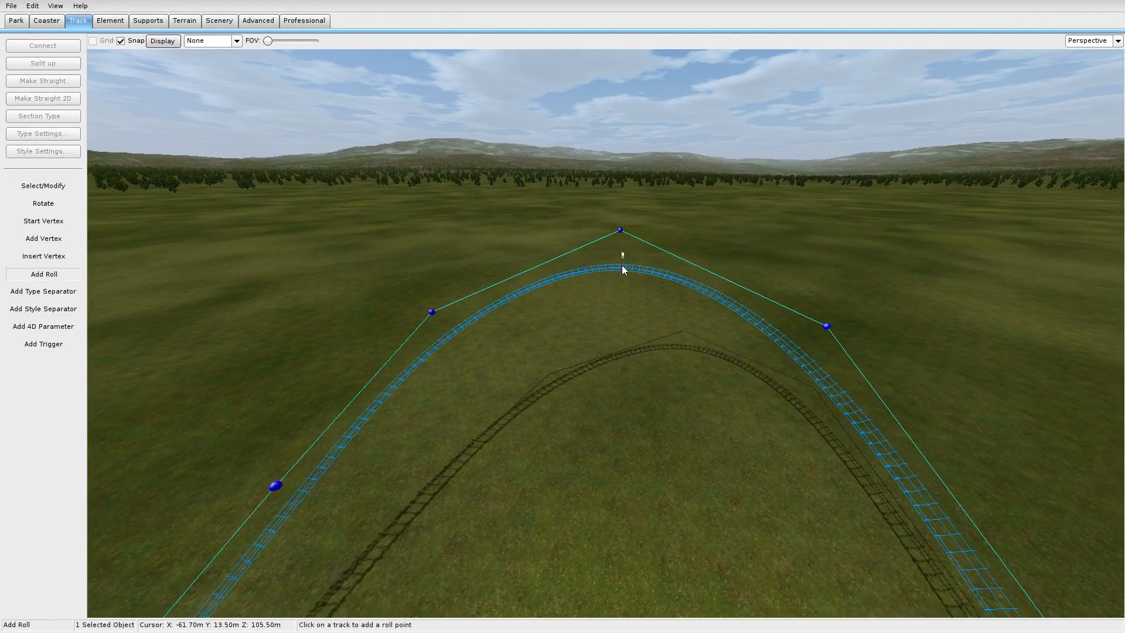
click(77, 187)
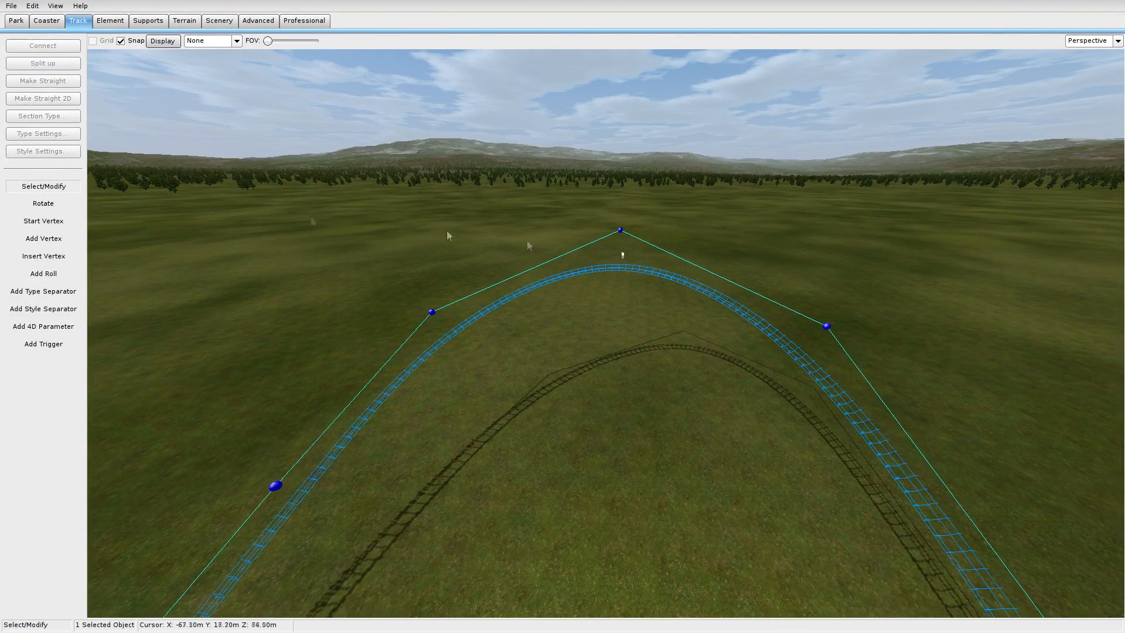
double_click(623, 255)
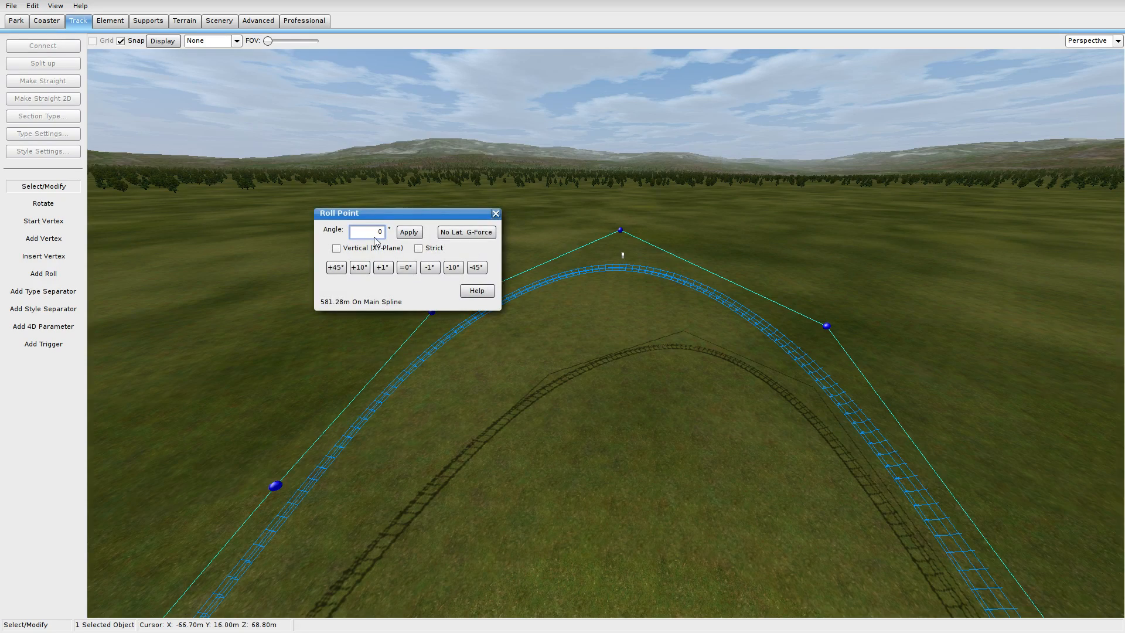
click(465, 236)
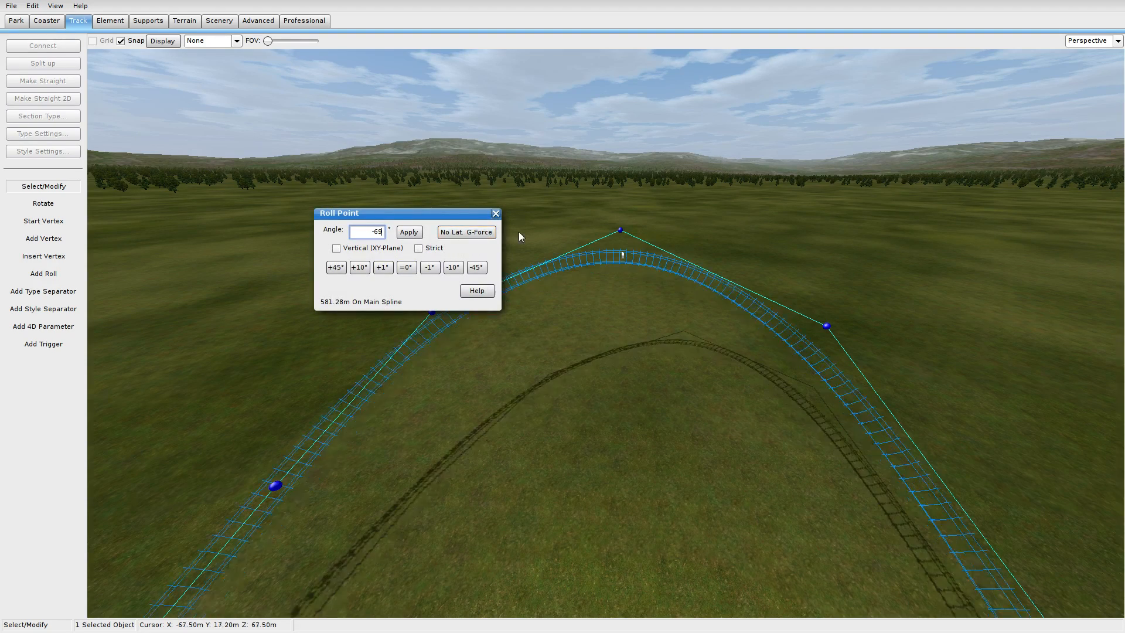
click(495, 213)
In the Top view, select the whole U-turn through to the track's open end and depump its vertices.
right_drag(498, 217, 797, 462)
key(d)
key(s)
key(s)
click(1087, 40)
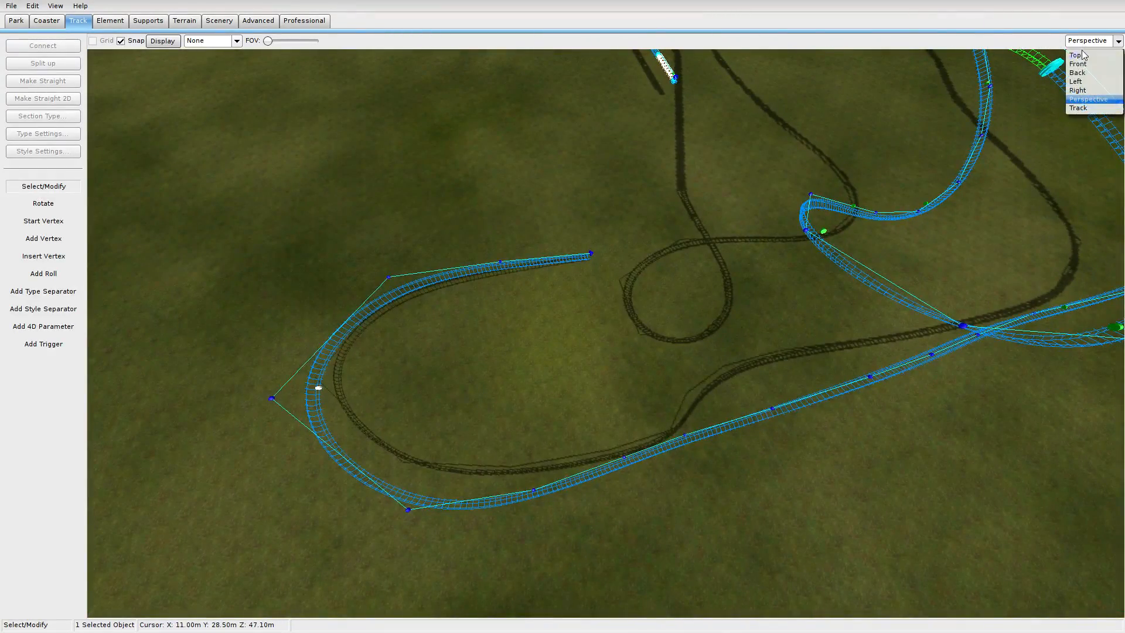
click(1083, 64)
drag(715, 464, 272, 105)
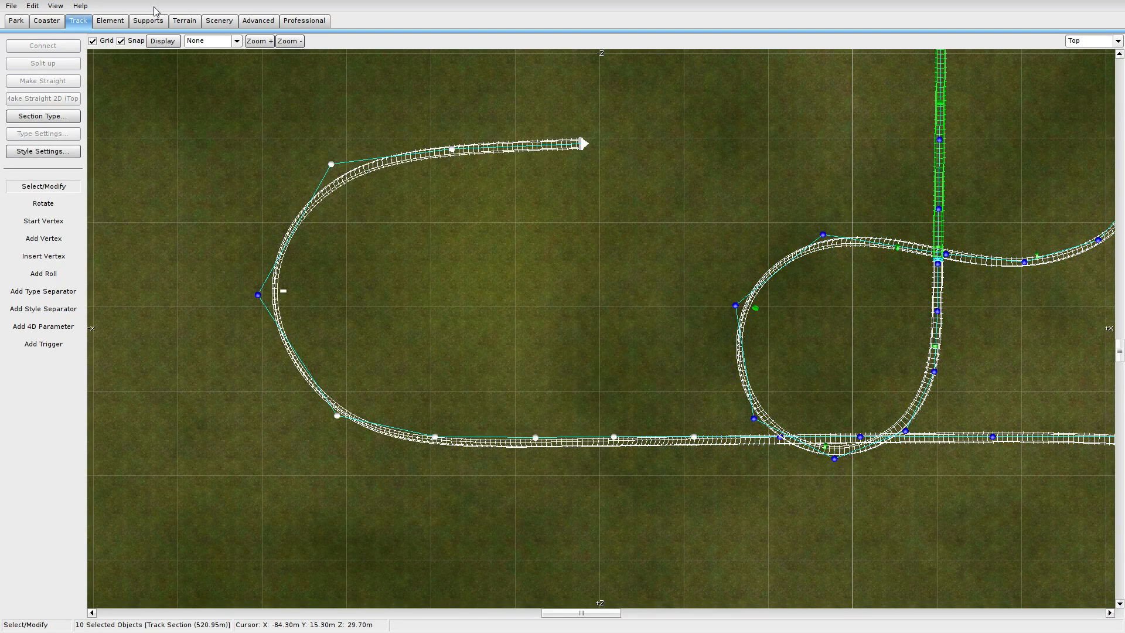
click(110, 20)
click(43, 151)
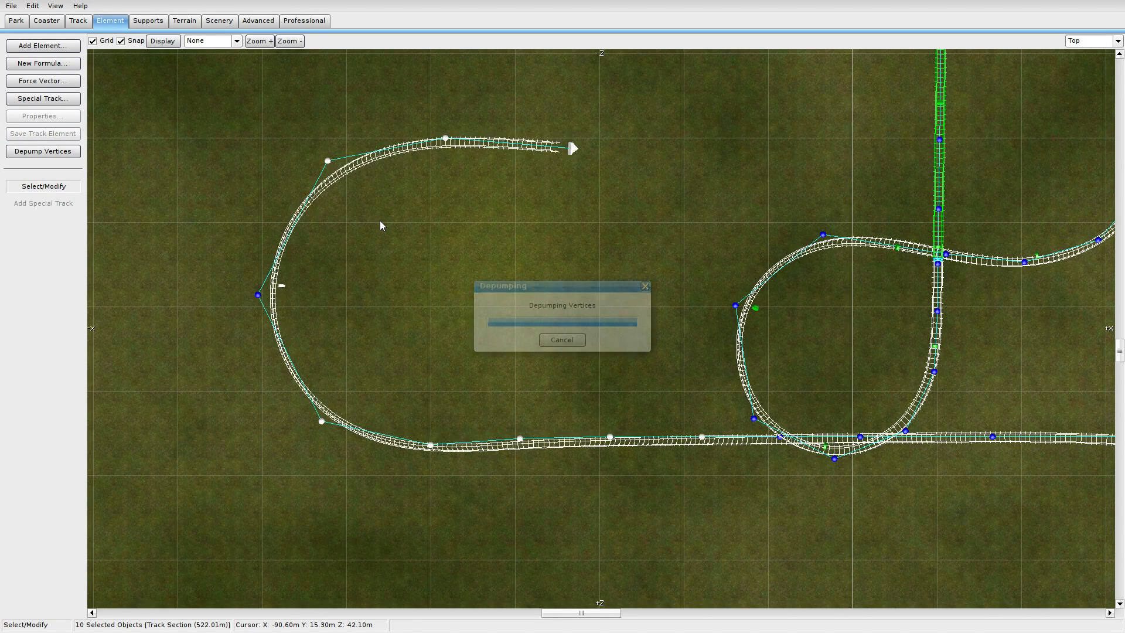
click(507, 239)
Show the G-Force Comb in the Perspective view and inspect the forces through the U-turn and its entry.
click(1117, 40)
click(1104, 99)
click(1117, 40)
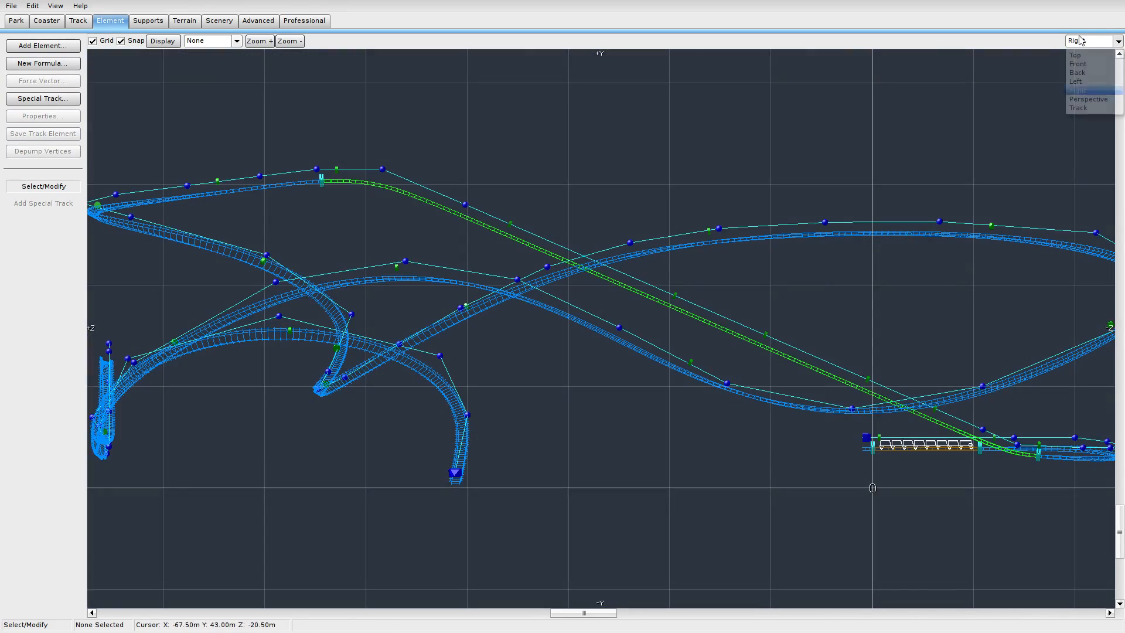
click(1088, 109)
middle_drag(448, 276, 298, 175)
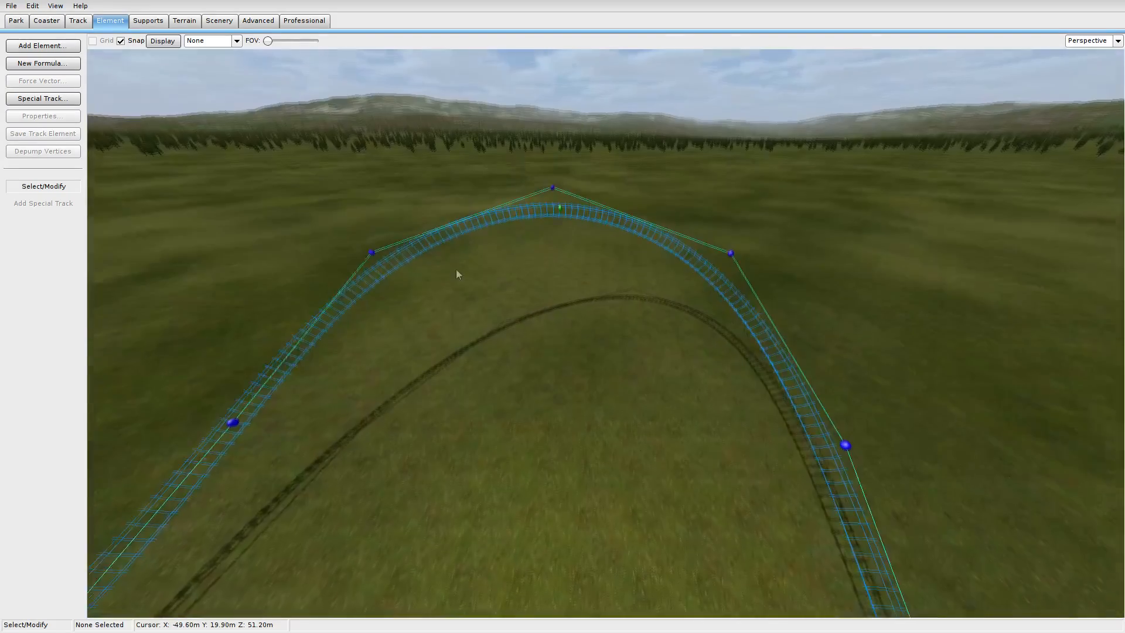
click(199, 43)
click(210, 90)
middle_drag(359, 296, 539, 293)
middle_drag(469, 387, 406, 336)
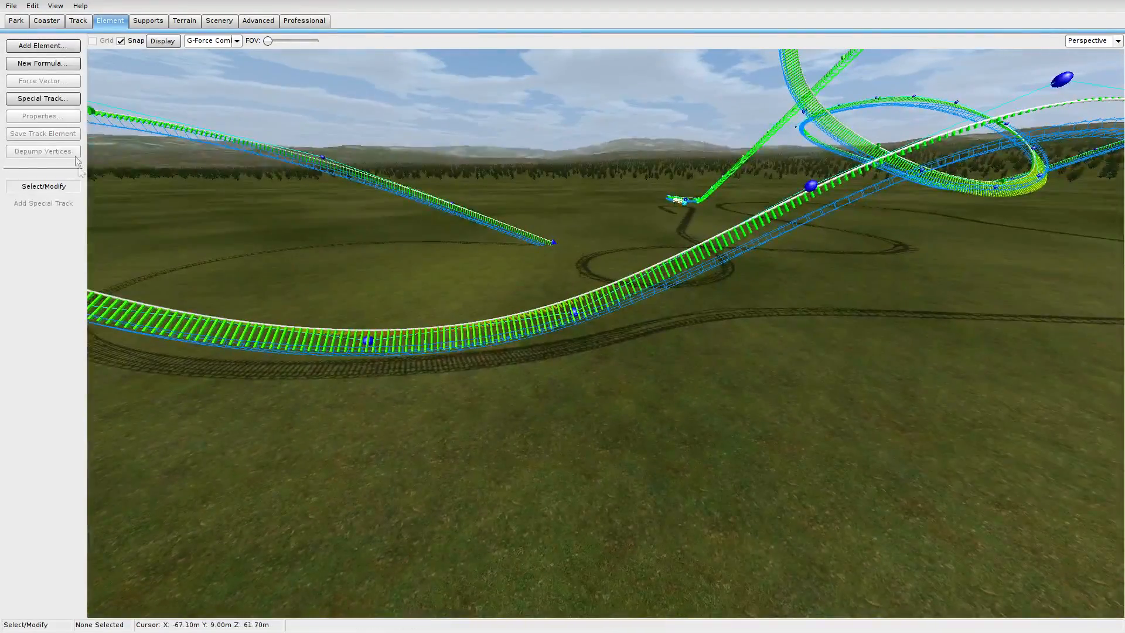
Add roll points in the dip before the U-turn and on the crest of the hill preceding it.
click(83, 25)
click(101, 25)
click(85, 24)
click(147, 25)
click(120, 25)
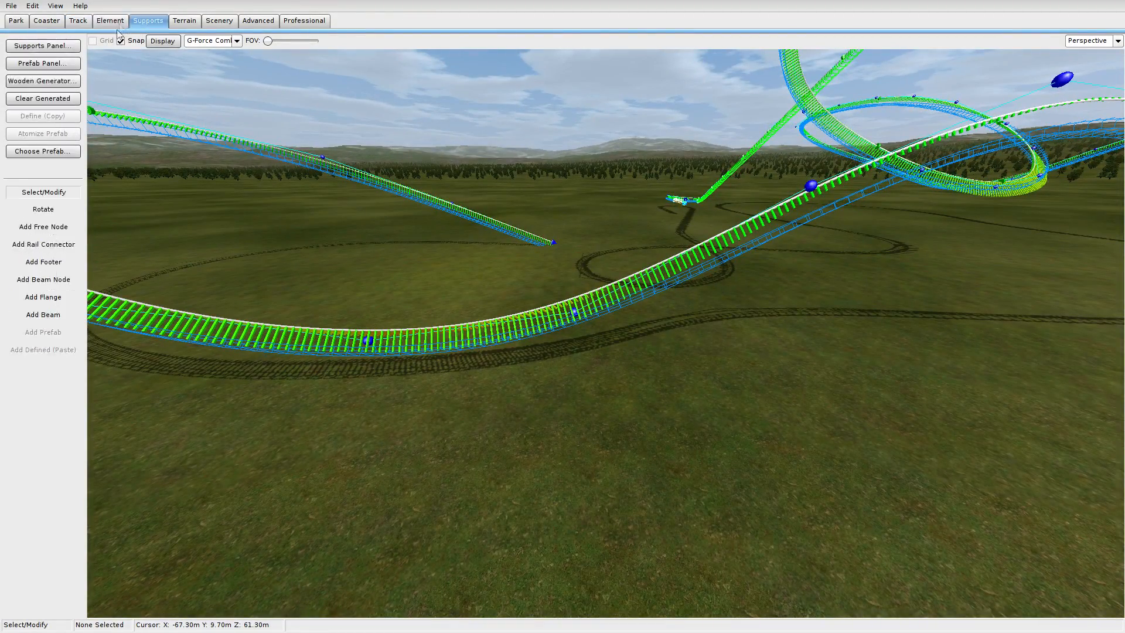
click(78, 24)
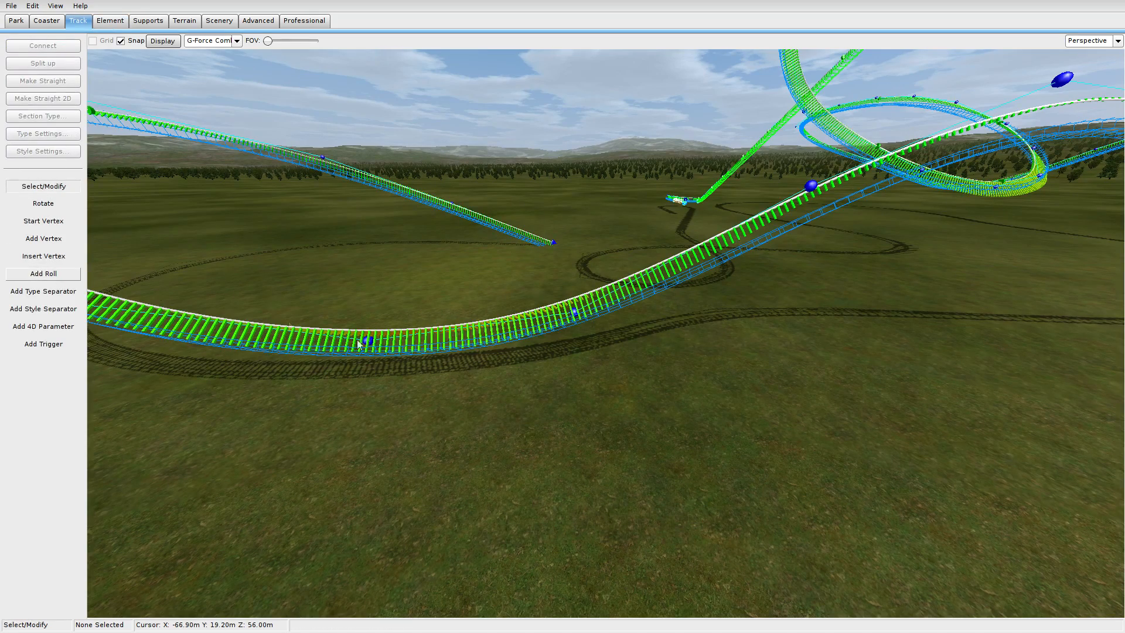
click(43, 273)
click(476, 348)
middle_drag(455, 412, 439, 445)
right_drag(410, 287, 422, 289)
click(495, 233)
Turn off the G-Force Comb display.
right_drag(490, 237, 649, 325)
key(d)
key(w)
key(d)
click(237, 41)
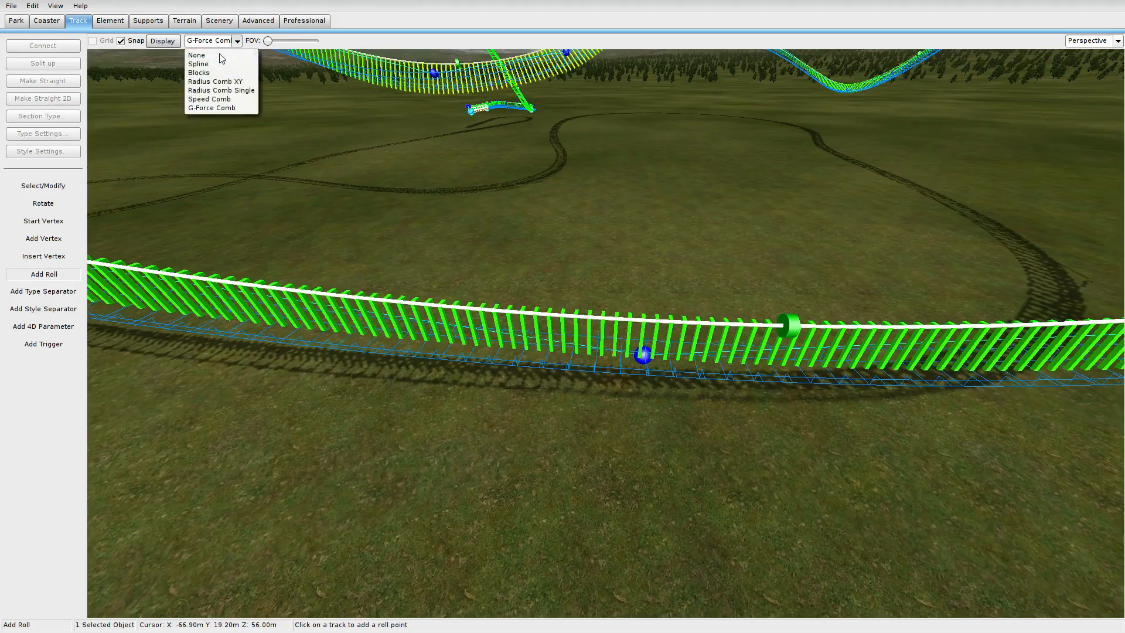
click(221, 56)
Examine the whole layout from several angles, including the gap between the track's open end and the station.
key(a)
right_drag(349, 332, 497, 405)
key(s)
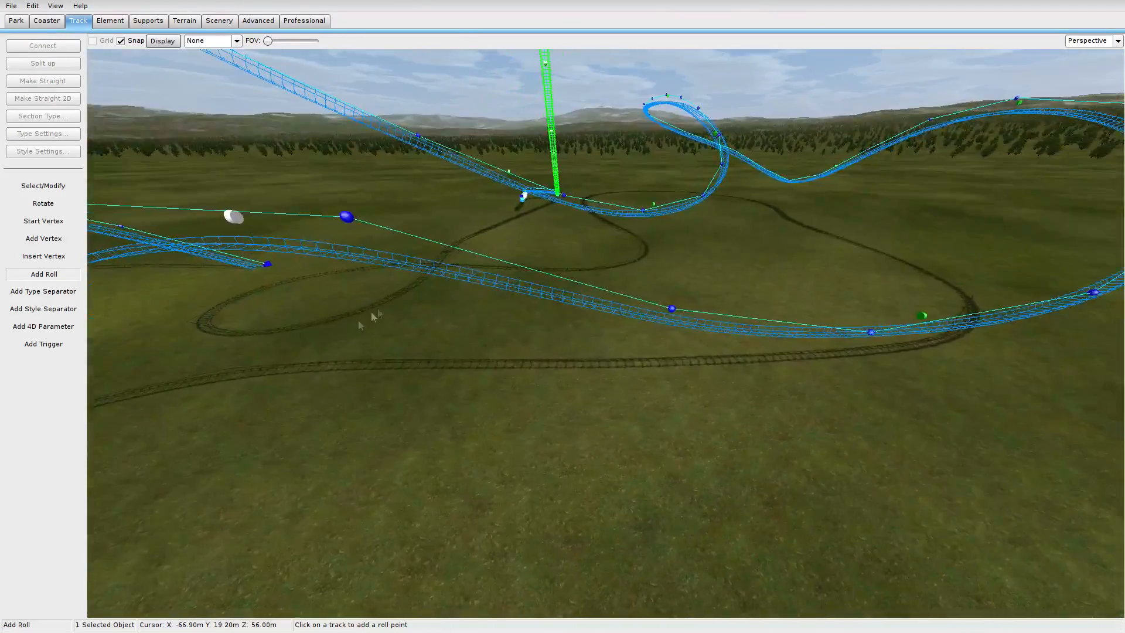
key(a)
right_drag(579, 289, 269, 305)
key(w)
key(d)
key(s)
key(s)
key(a)
right_drag(489, 320, 639, 346)
key(s)
key(a)
key(s)
key(a)
right_drag(559, 337, 550, 334)
key(a)
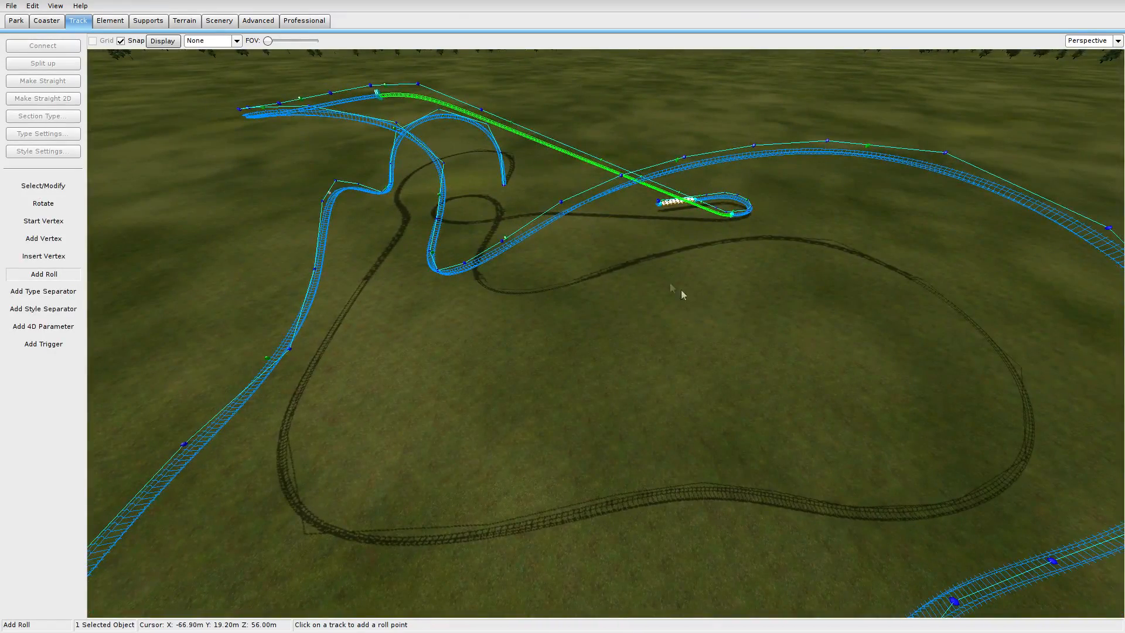
key(a)
right_drag(545, 452, 621, 415)
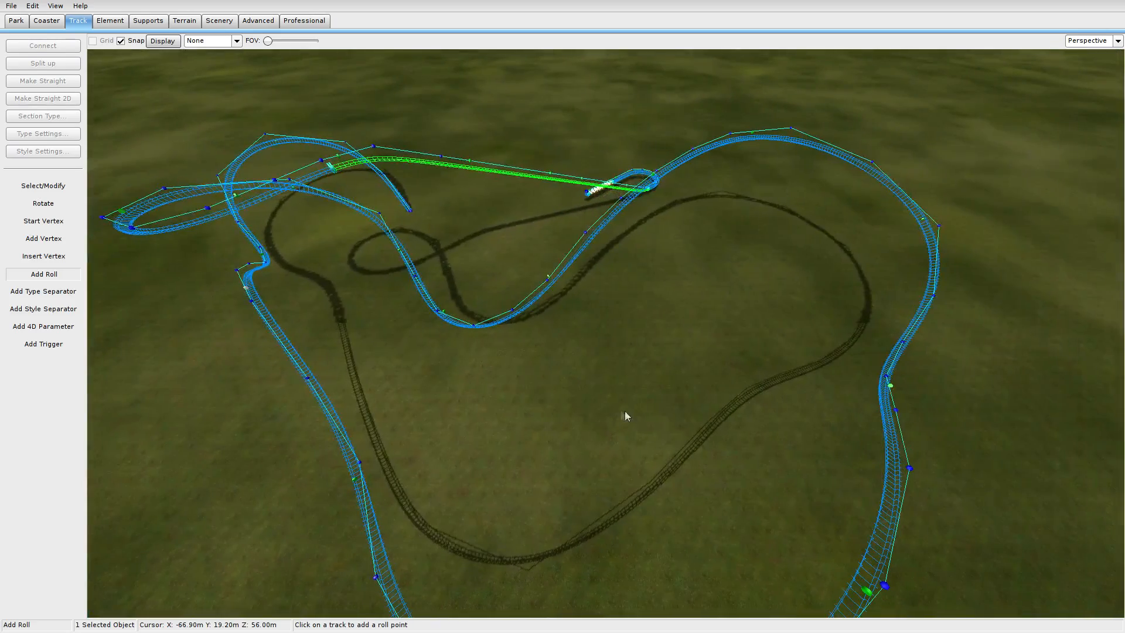
key(a)
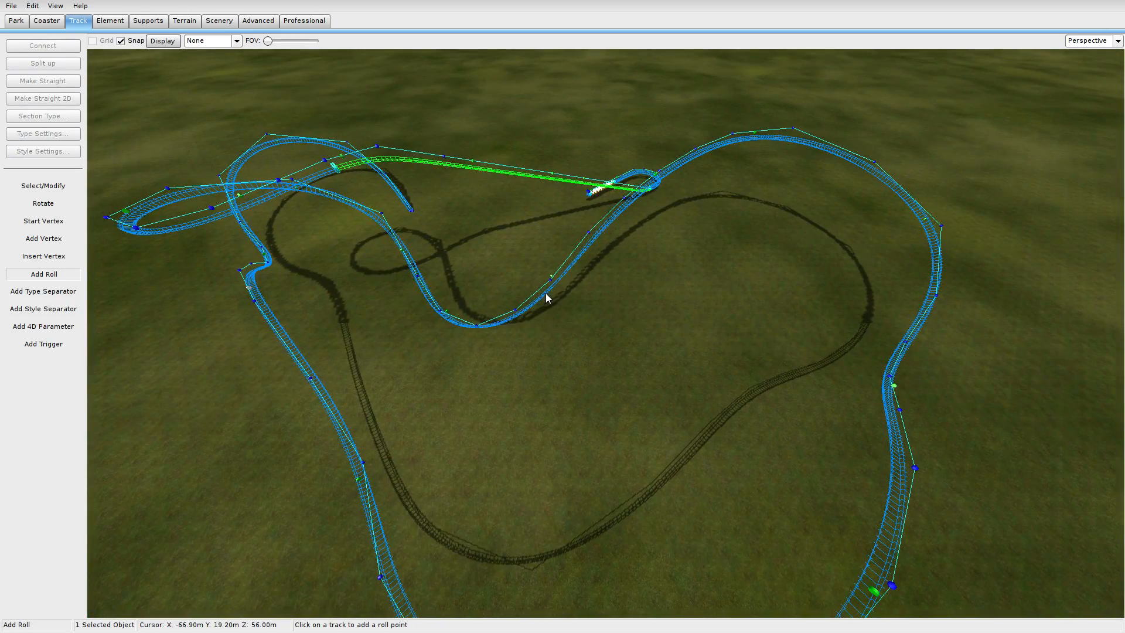
key(a)
right_drag(545, 297, 606, 308)
key(a)
key(a)
key(s)
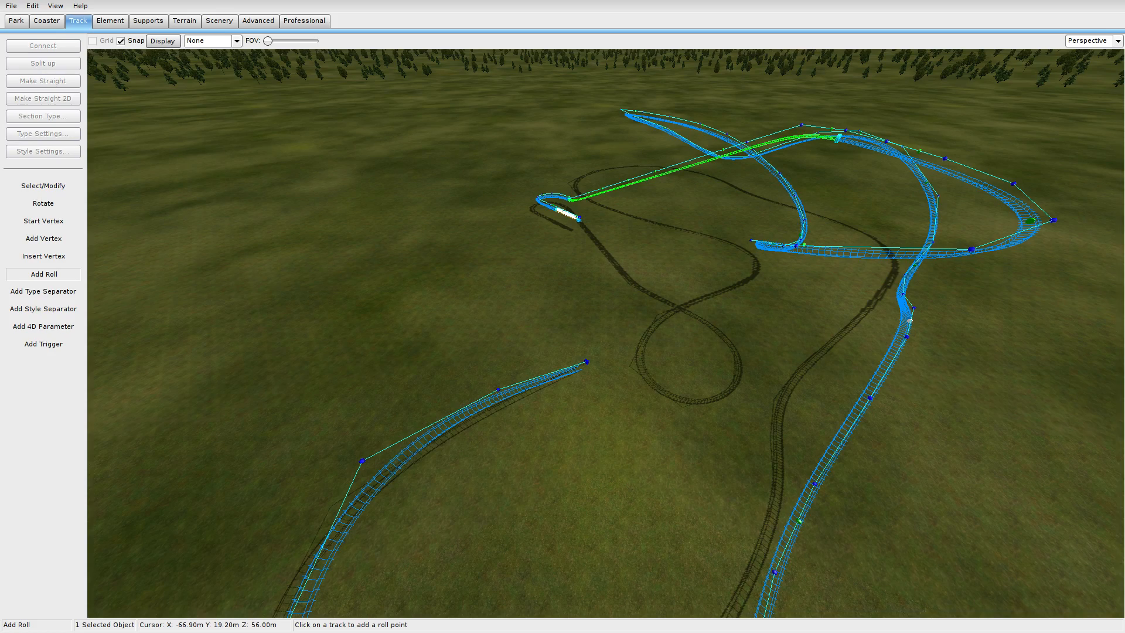
right_drag(607, 334, 732, 340)
key(a)
right_drag(605, 333, 638, 363)
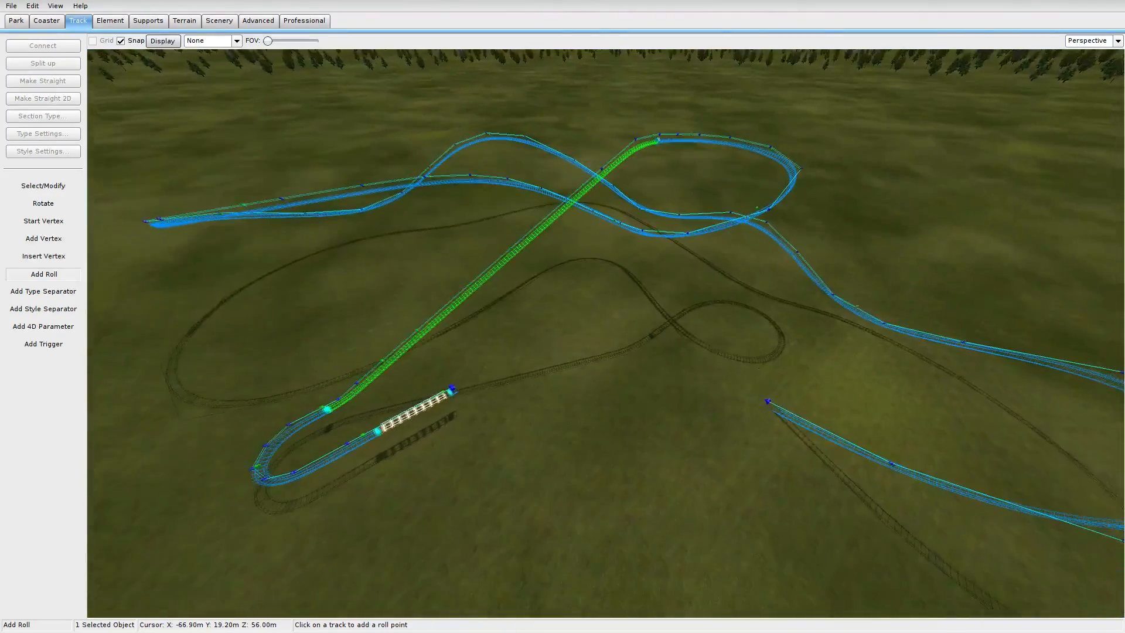